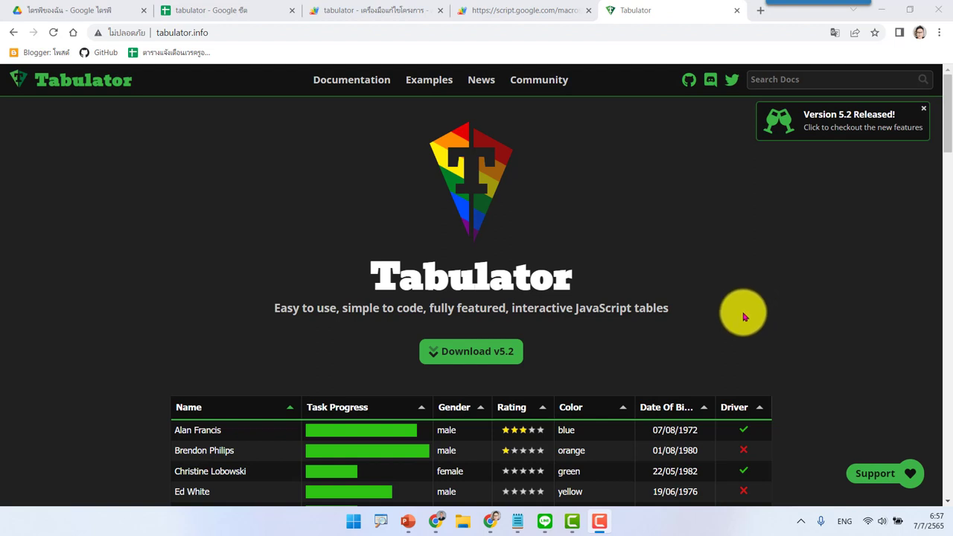
Switch to the Tabulator web app tab showing the student table with progress bars, icons and links.
click(501, 11)
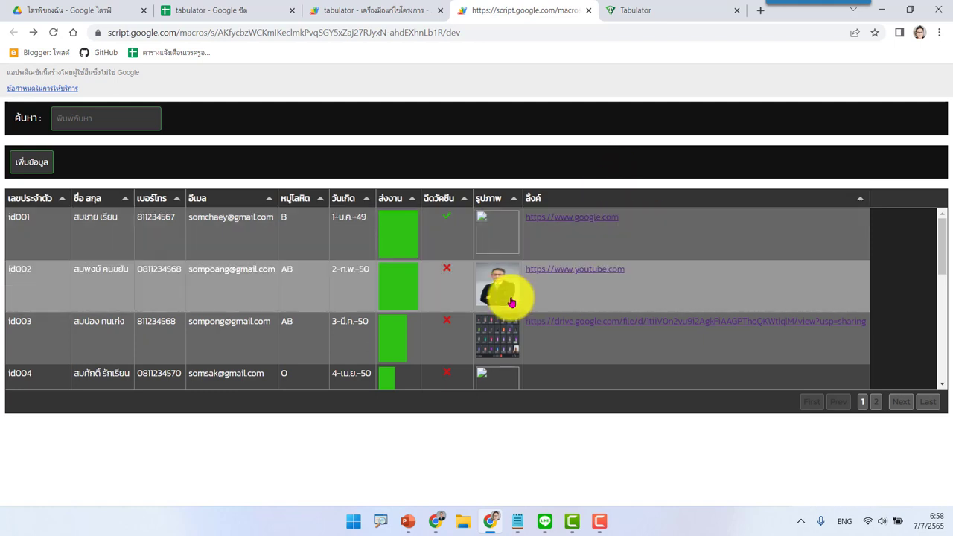
Delete the old link column J from the tabulator spreadsheet.
click(218, 10)
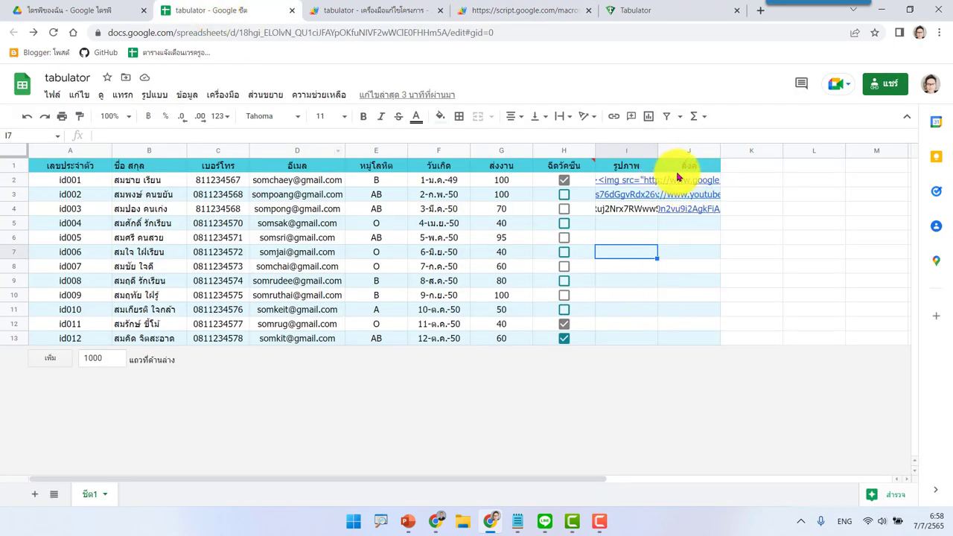
click(674, 151)
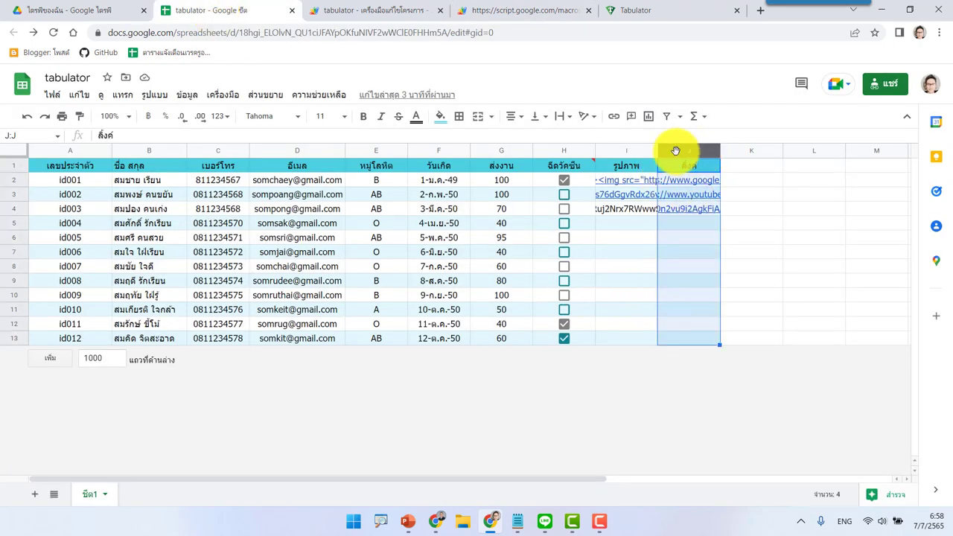
right_click(675, 151)
click(704, 263)
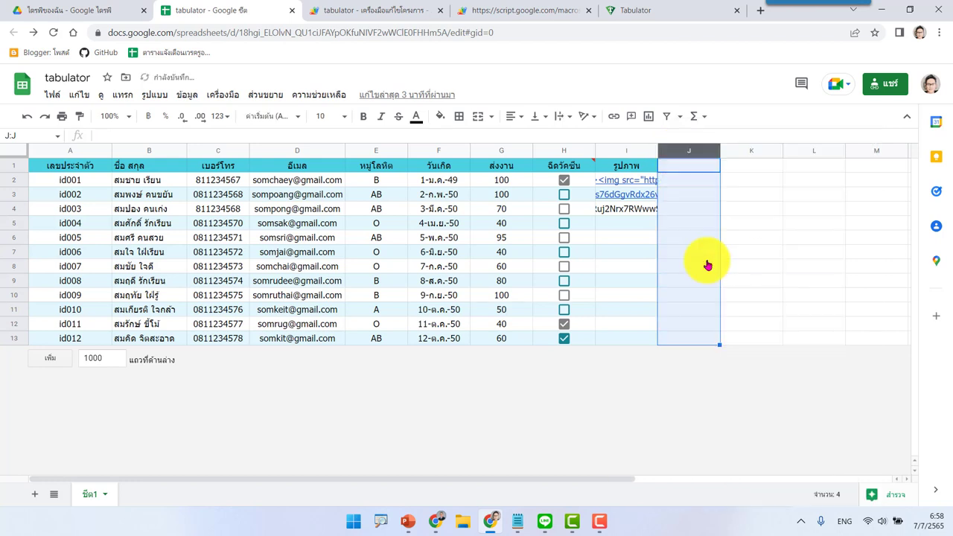
click(628, 268)
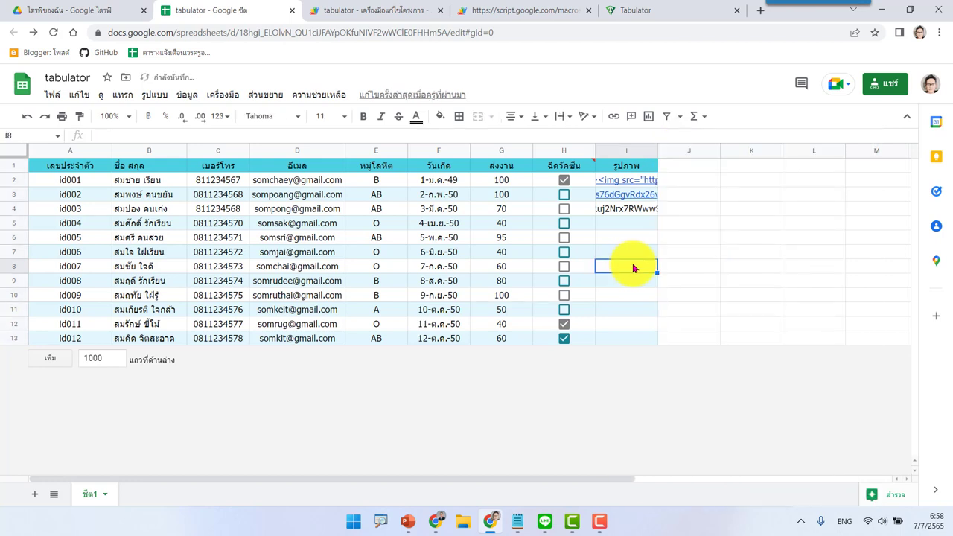
Clear the image HTML from cells I2, I3 and I4.
click(622, 184)
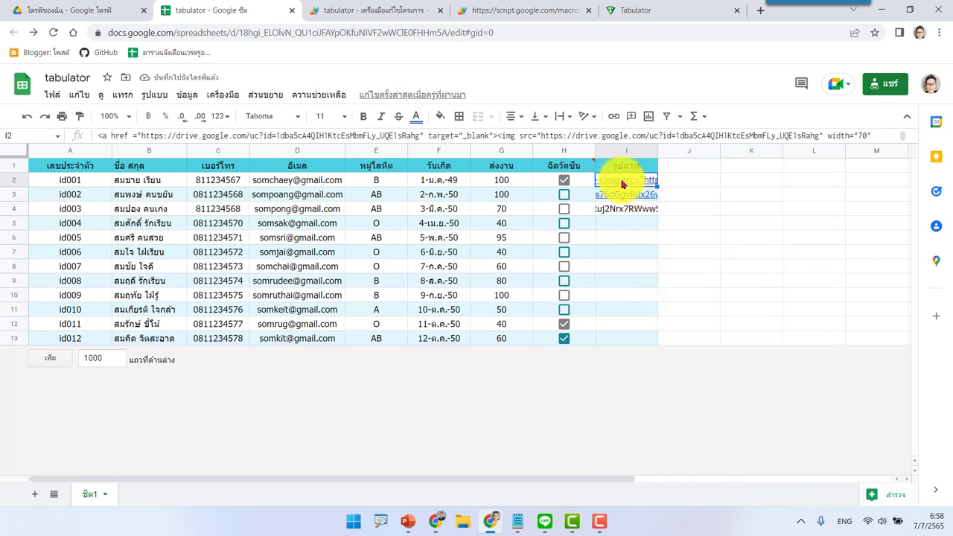
key(Delete)
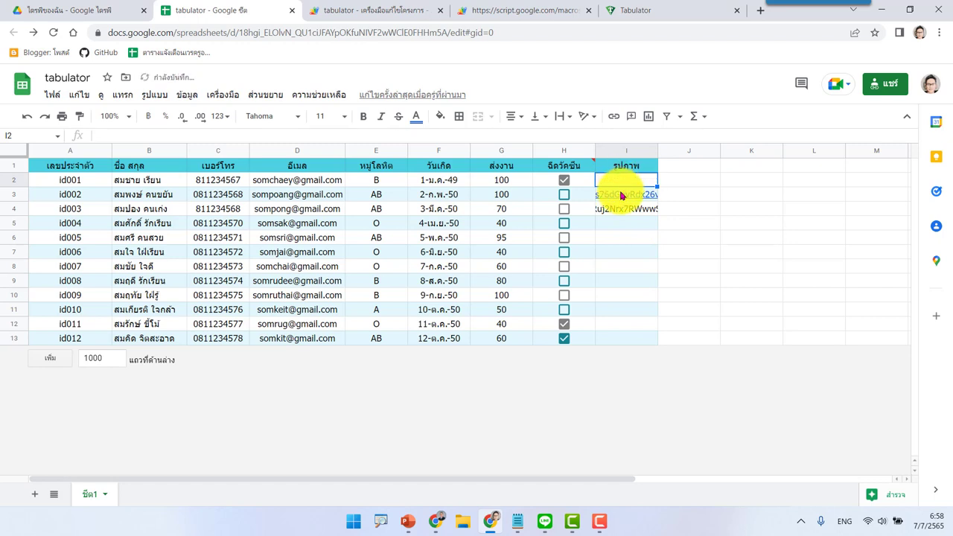
click(621, 194)
key(Delete)
click(602, 210)
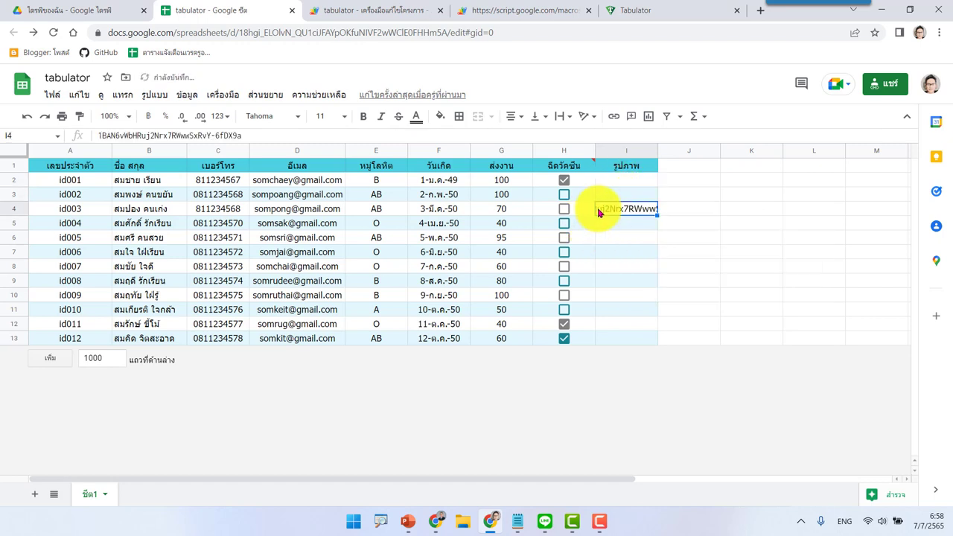
key(Delete)
click(609, 240)
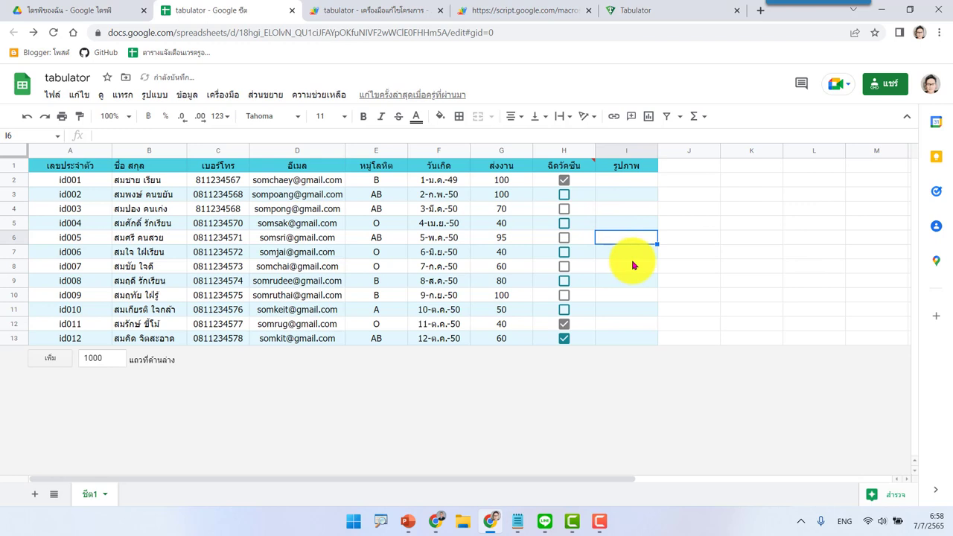
click(637, 185)
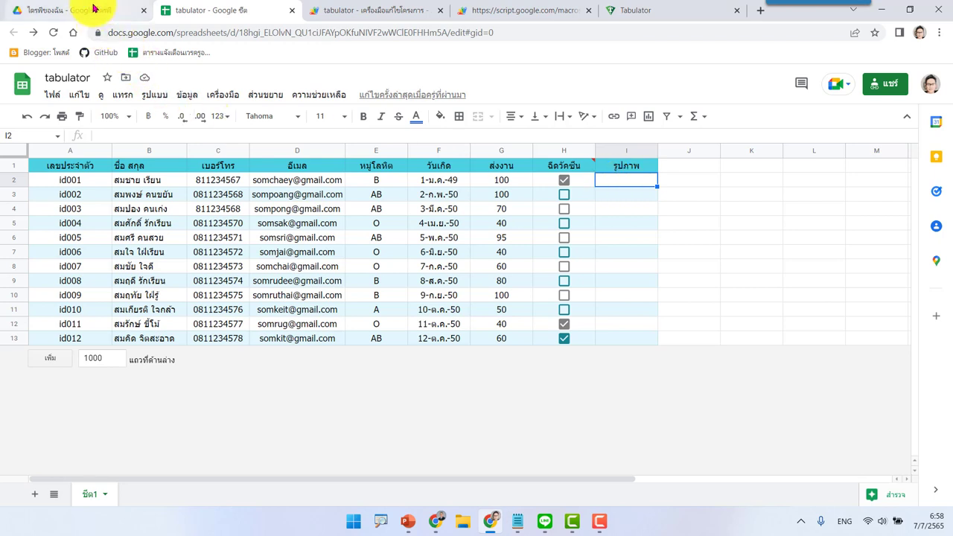
click(93, 7)
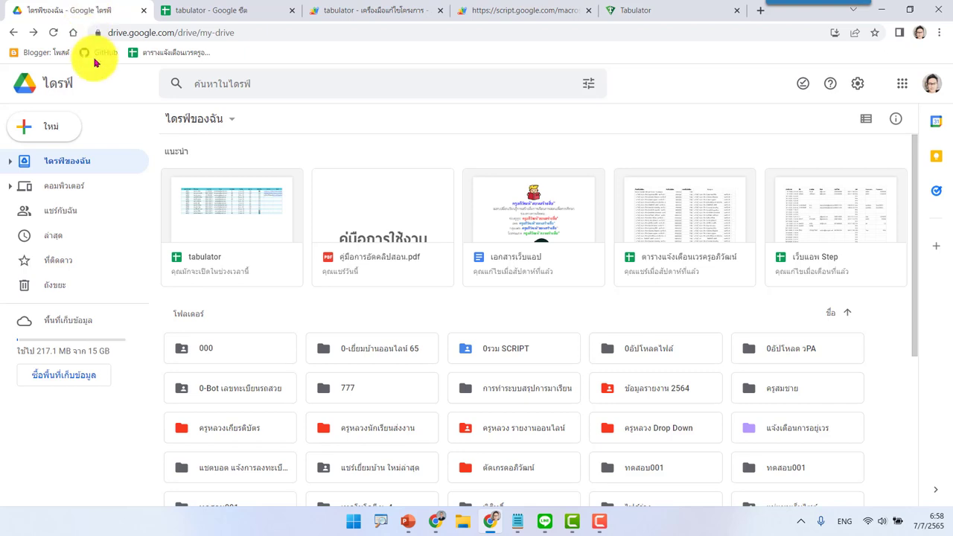
Copy the Drive share link of คู่มือการอัดคลิปสอน.pdf and return to the spreadsheet.
click(393, 261)
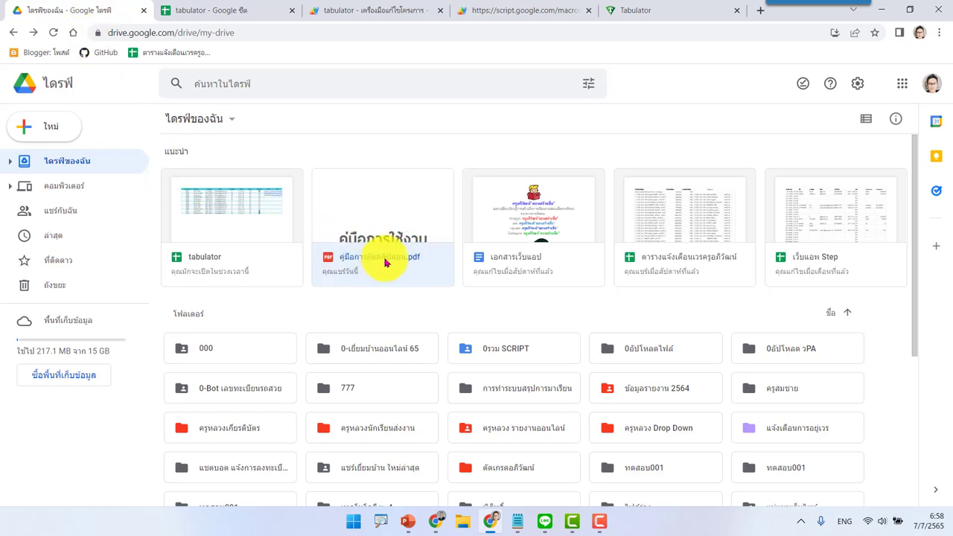
right_click(384, 262)
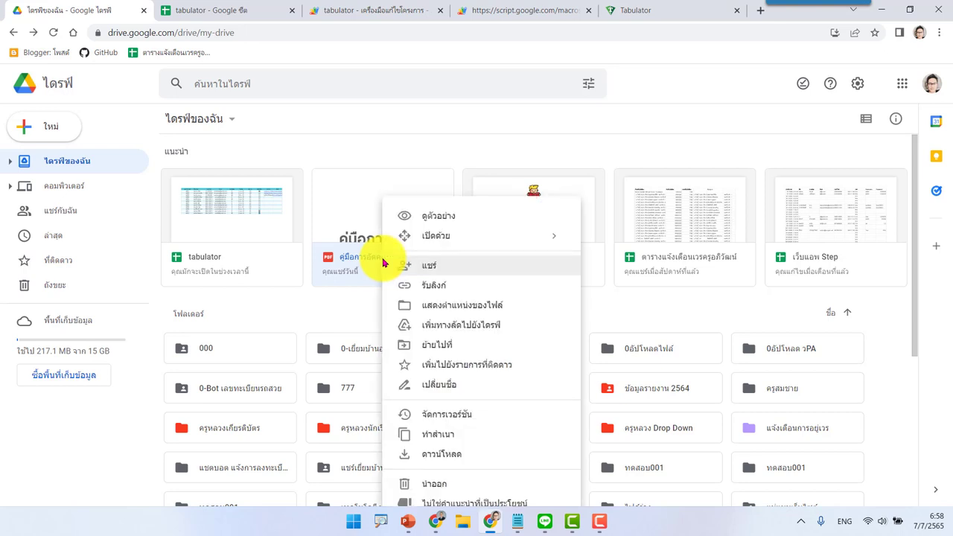
click(462, 286)
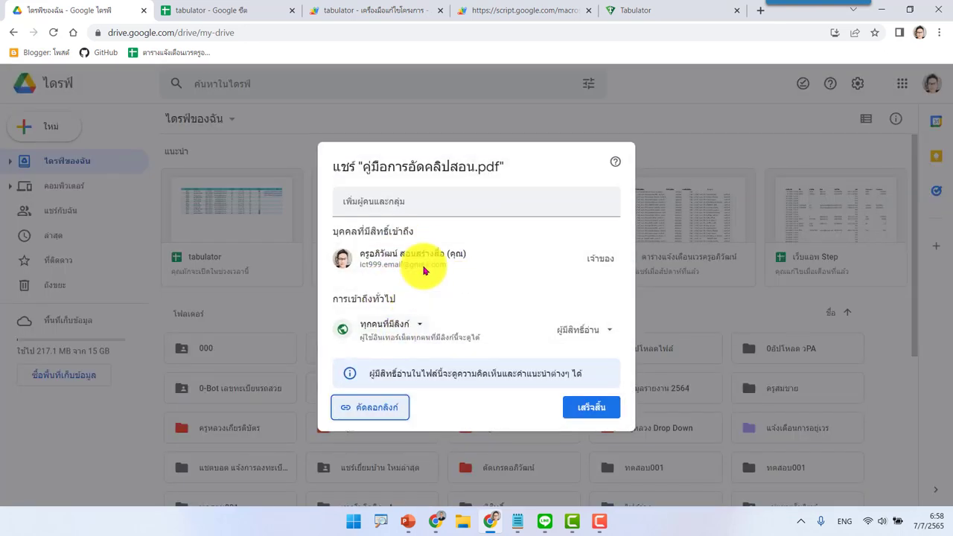
click(387, 407)
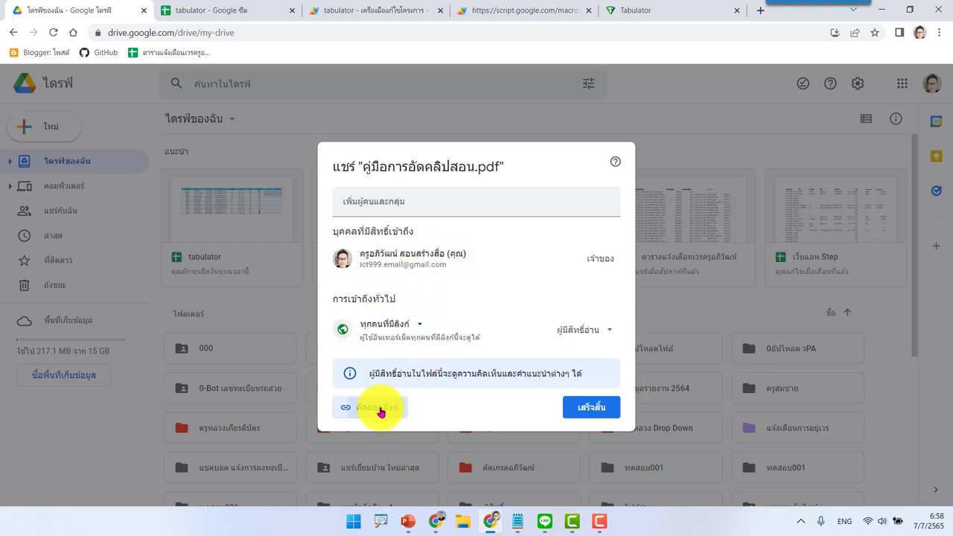
click(600, 407)
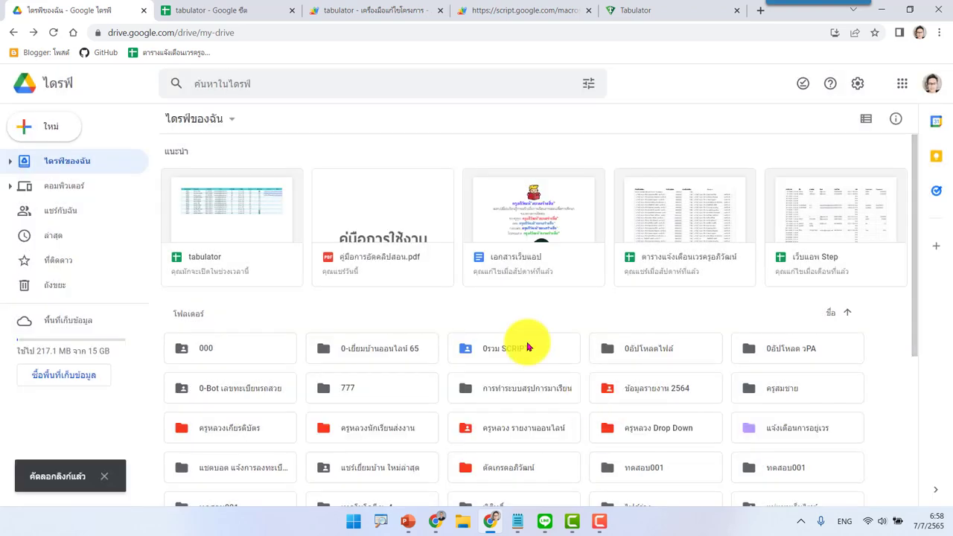
click(205, 10)
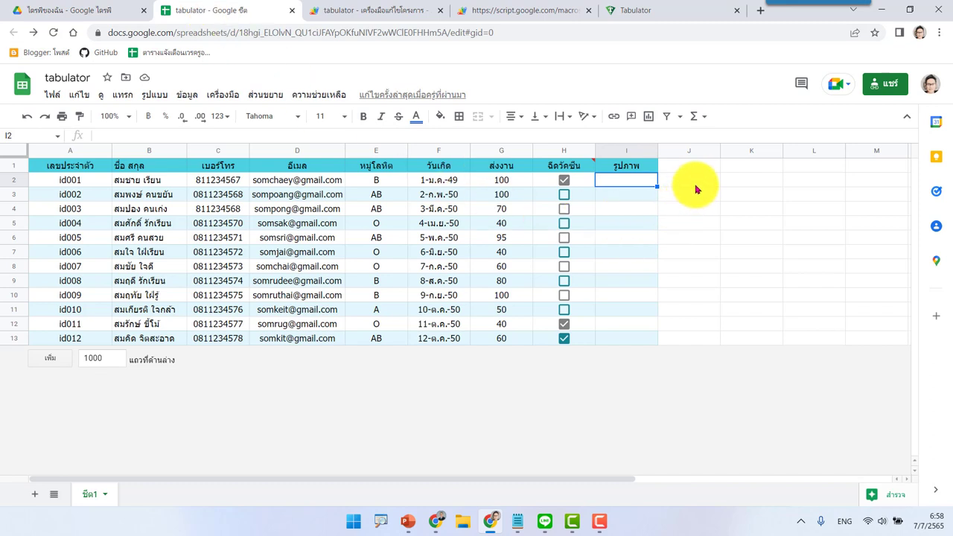
Paste the PDF's Drive link into K2 and set column K's text wrapping to Clip.
click(747, 184)
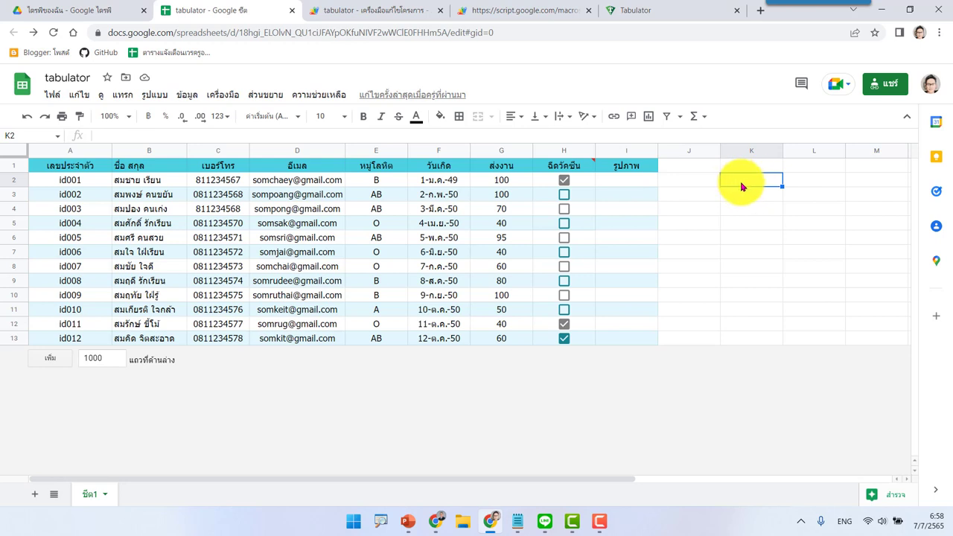
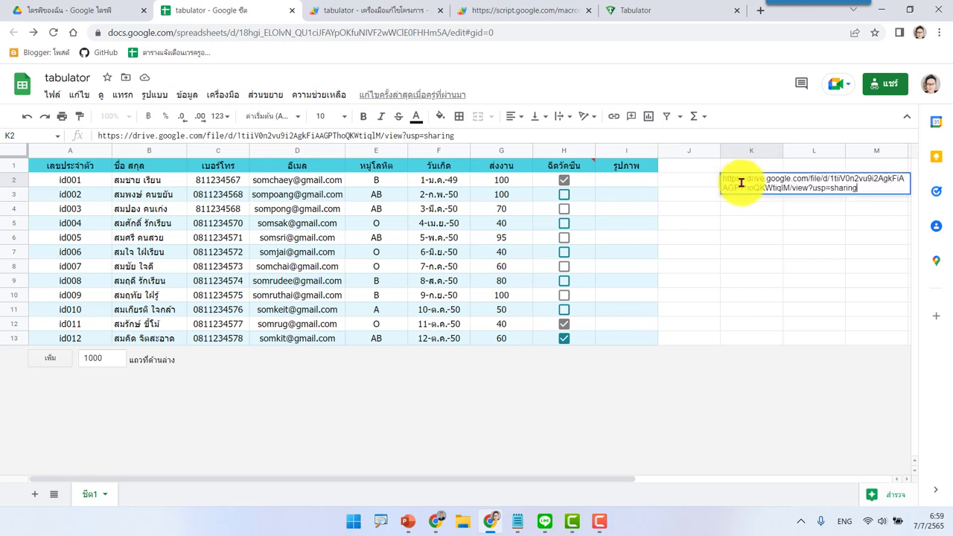
key(Return)
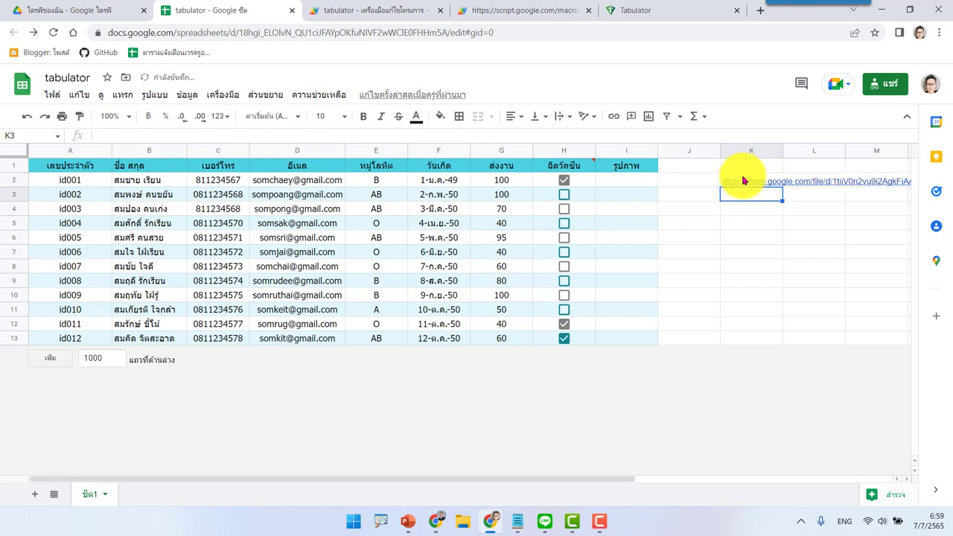
click(730, 150)
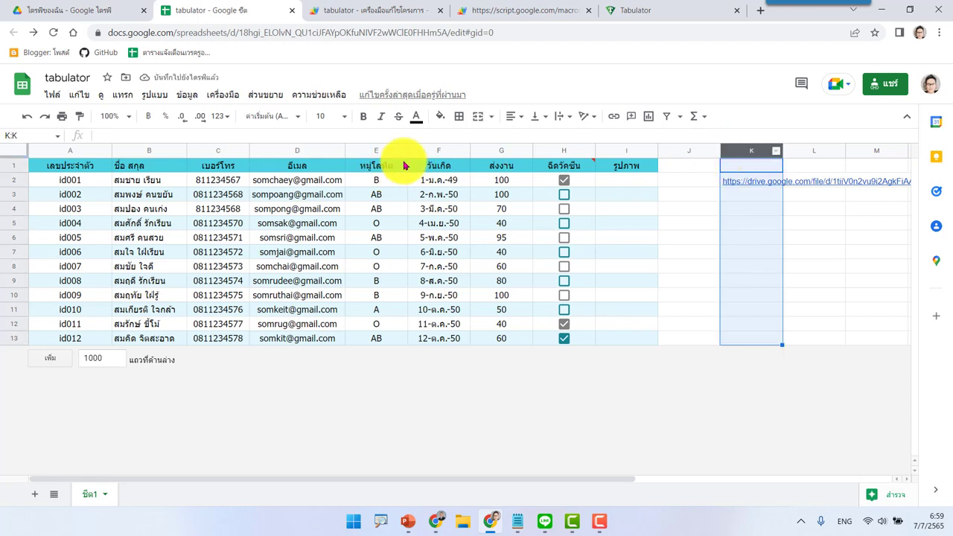
click(570, 118)
click(588, 137)
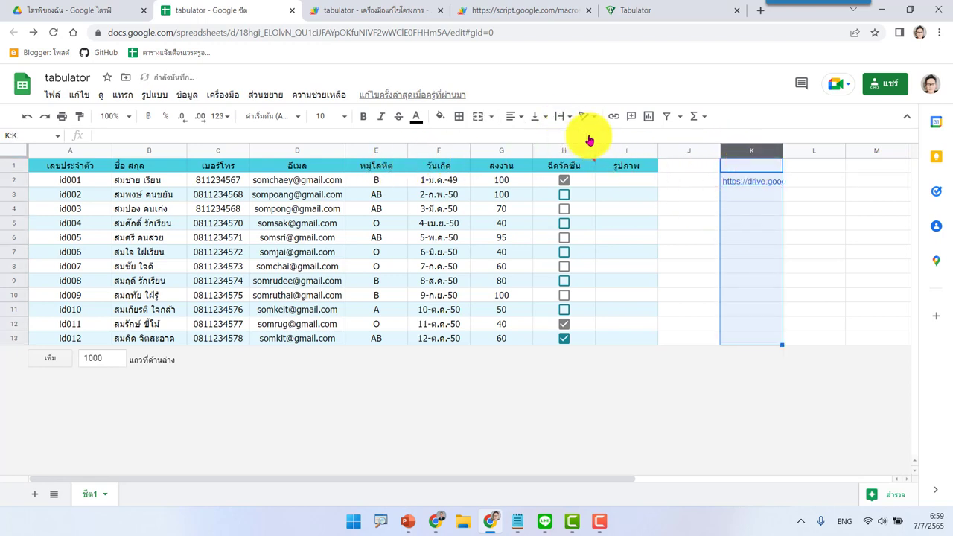
Add the header ลิ้งค์ in K1, check the web app, and dismiss the validation warning.
click(741, 167)
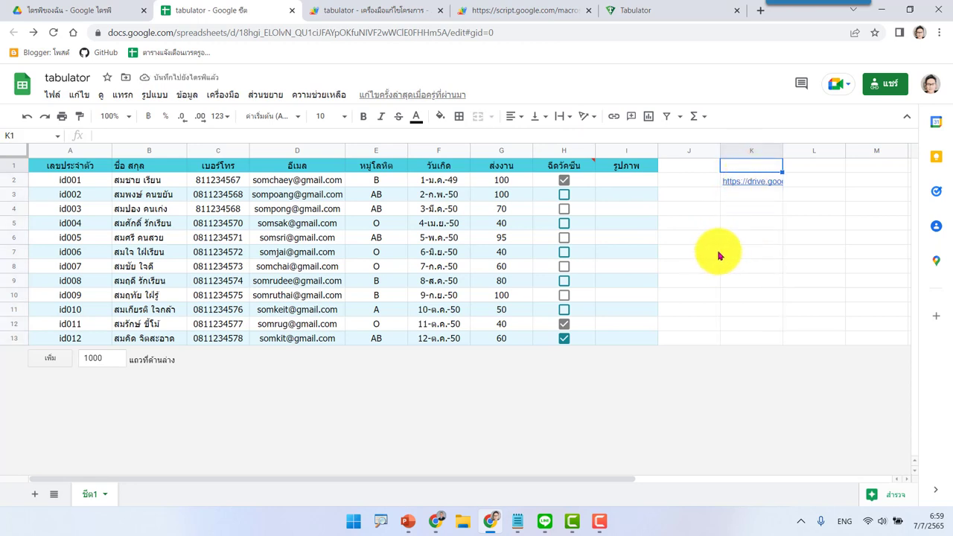
text(]bh)
text(')
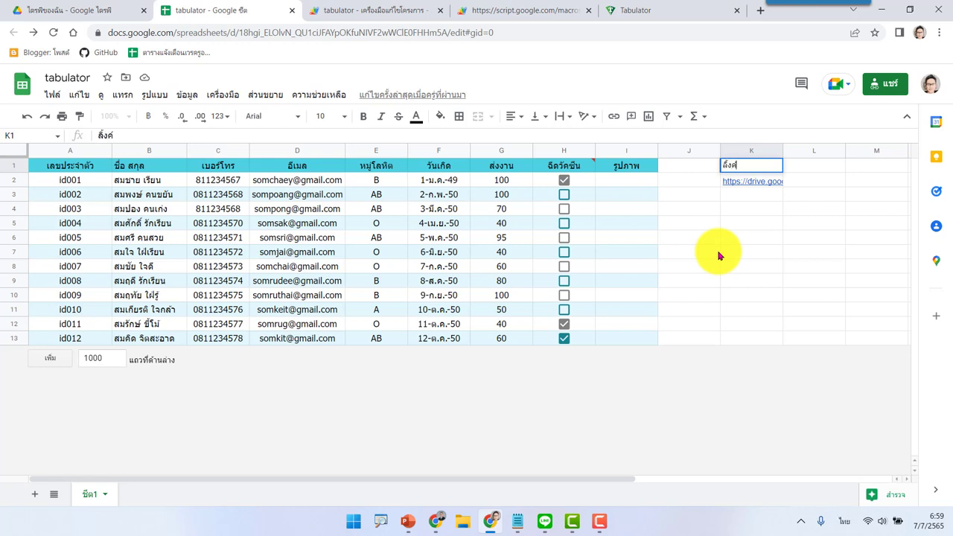
key(Return)
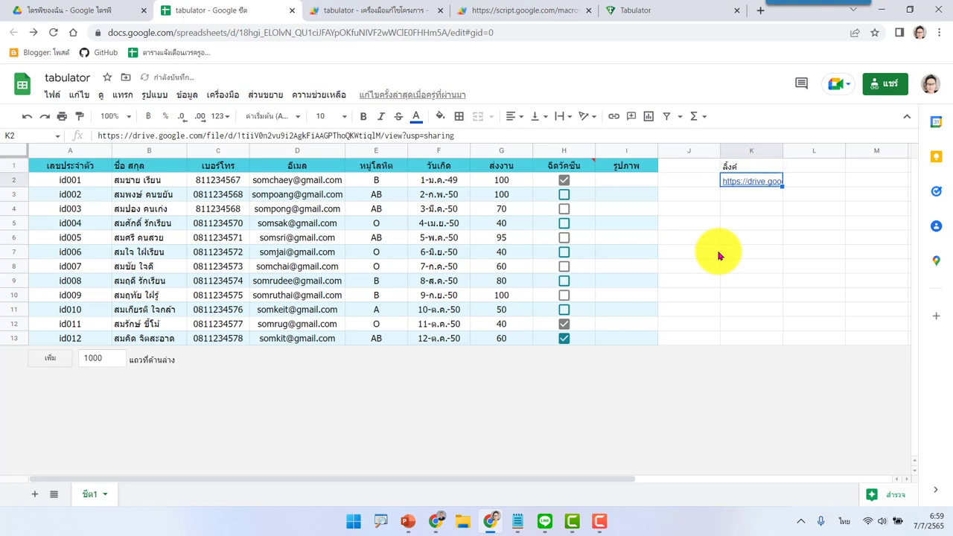
click(531, 9)
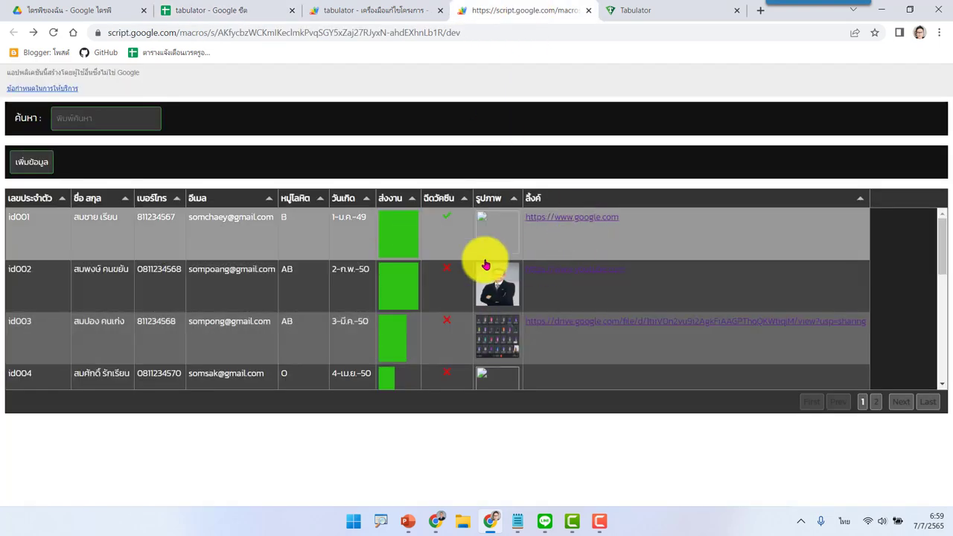
click(196, 10)
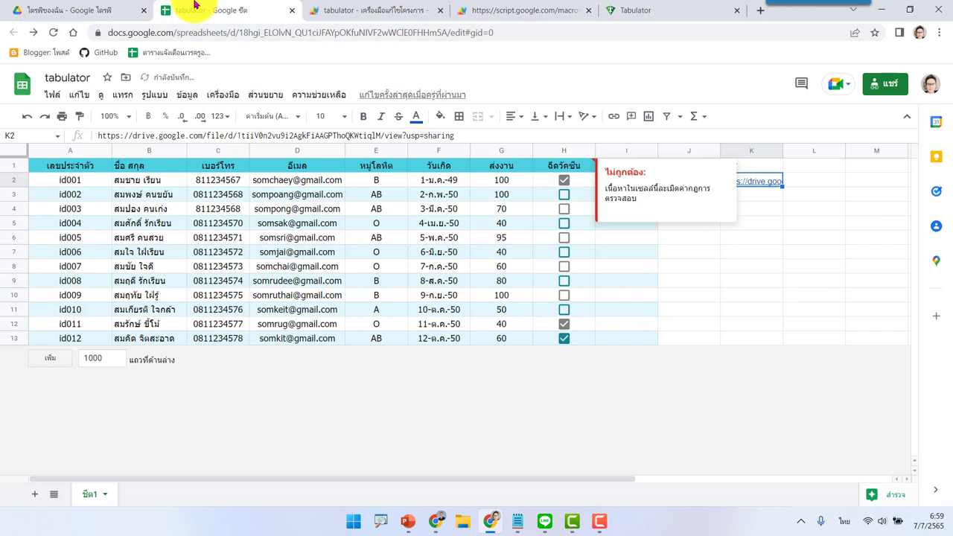
click(756, 195)
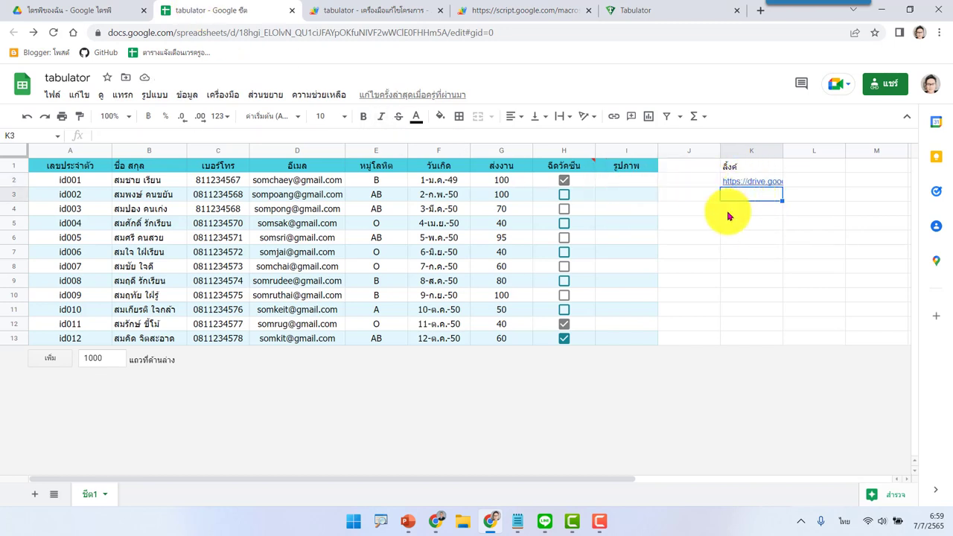
Enter the anchor start <a href = in cell J2, then check K2's Drive URL.
click(688, 182)
text(<a href =)
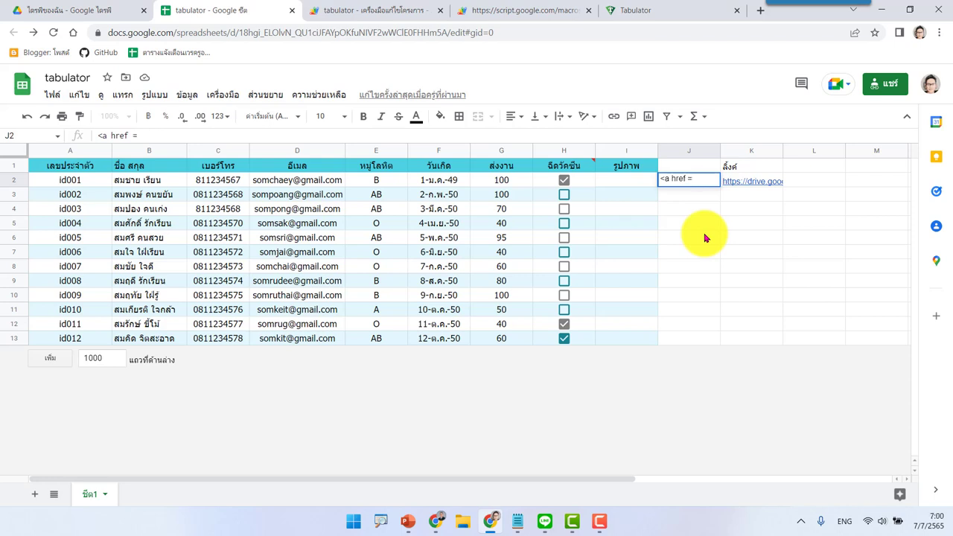
key(Return)
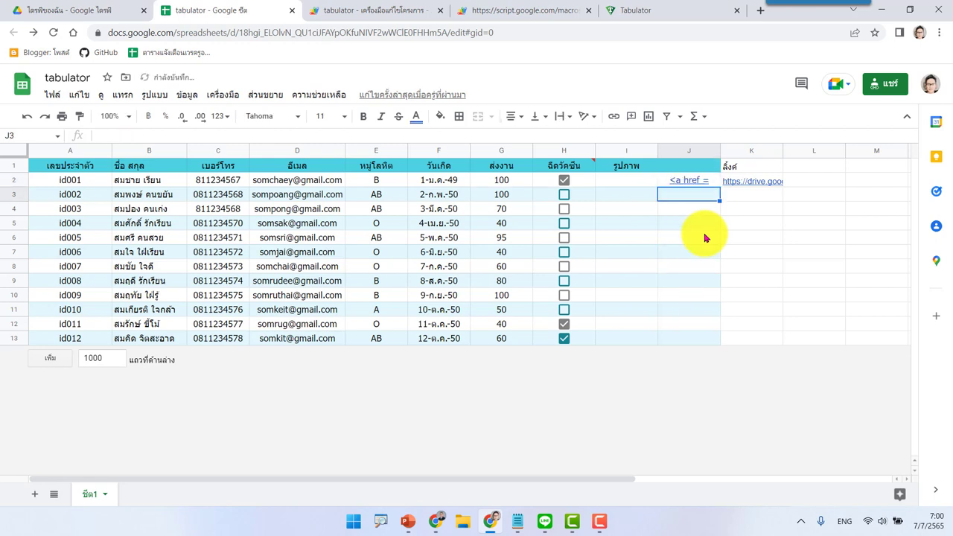
click(757, 186)
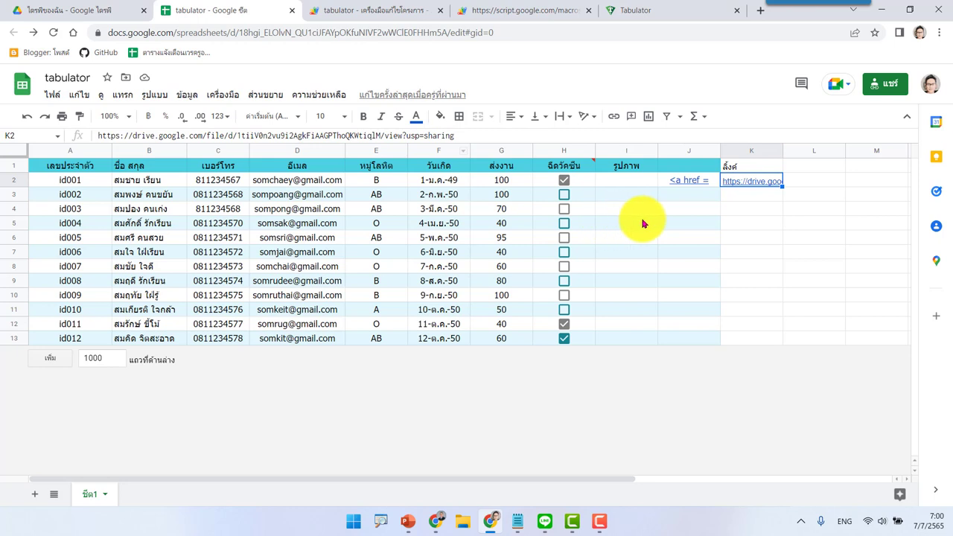
click(806, 184)
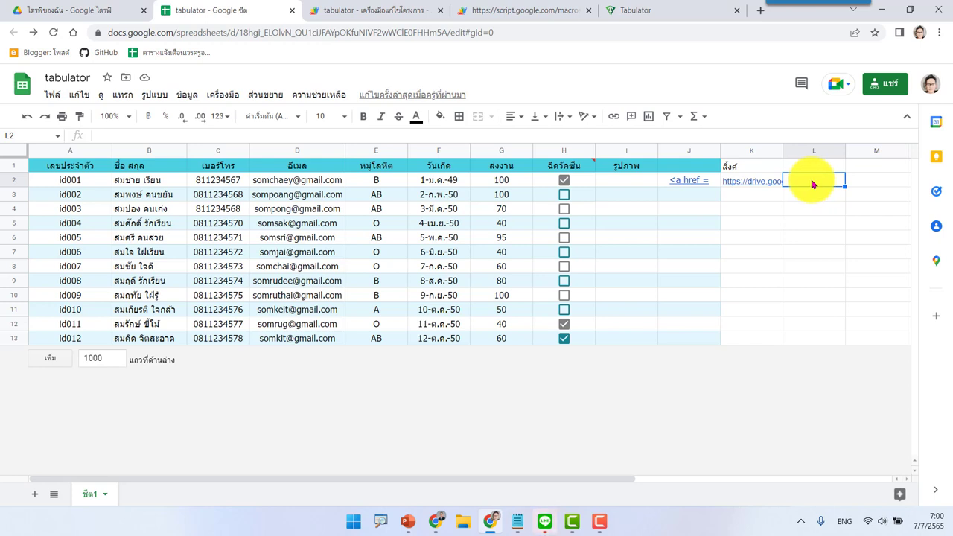
Search Google Images for 'download icon' in a new tab.
click(761, 11)
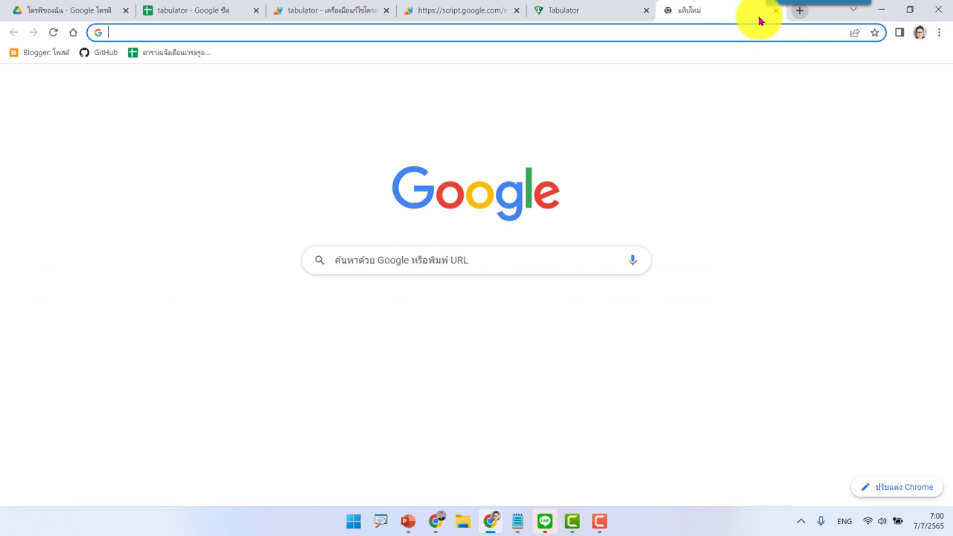
click(386, 256)
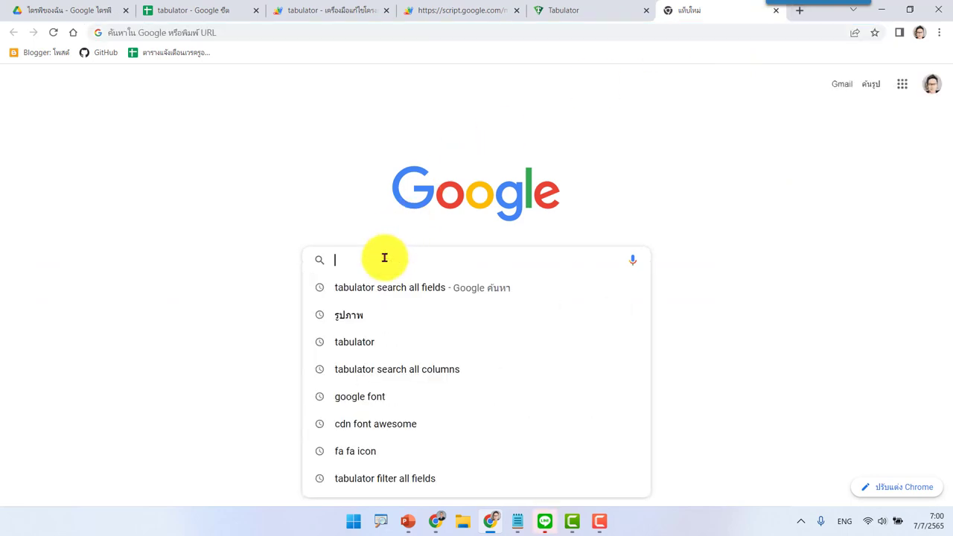
text(d)
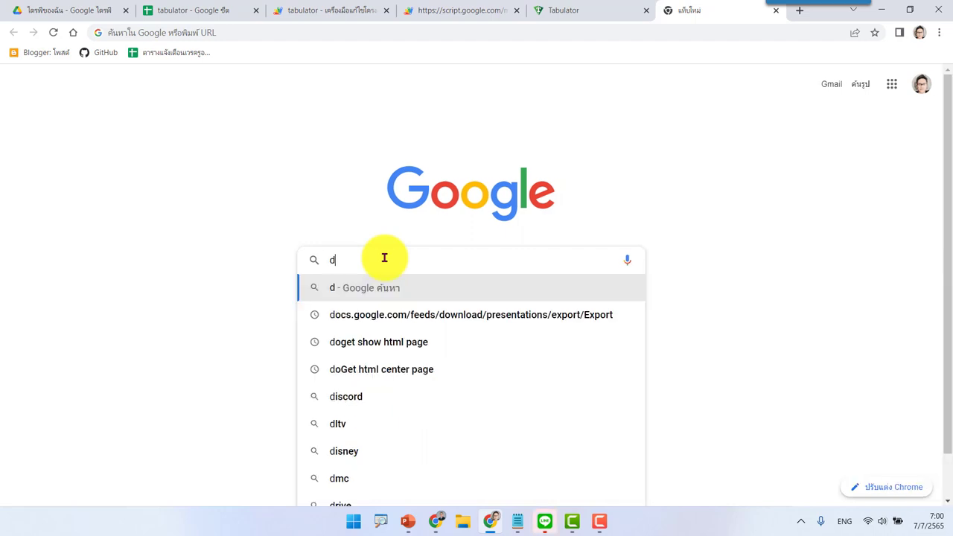
text(ow)
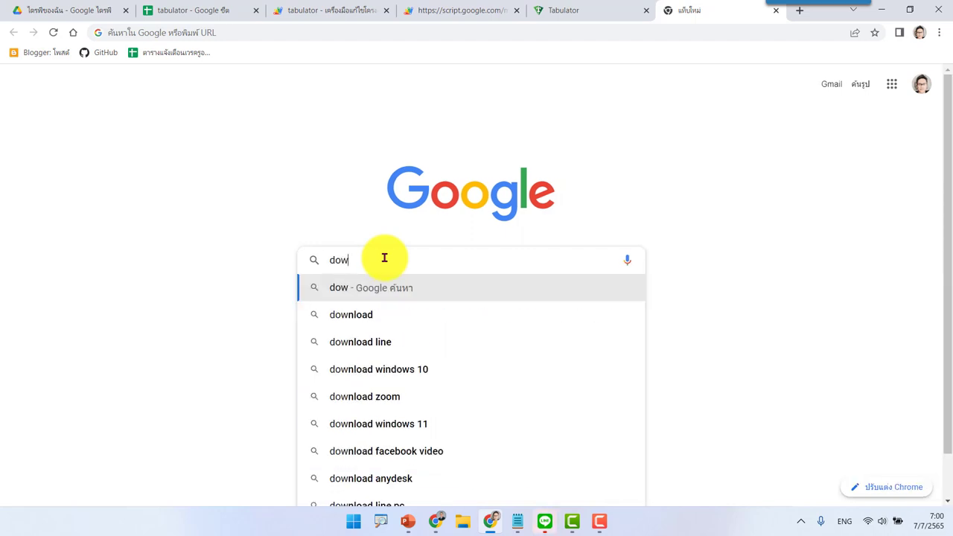
click(374, 317)
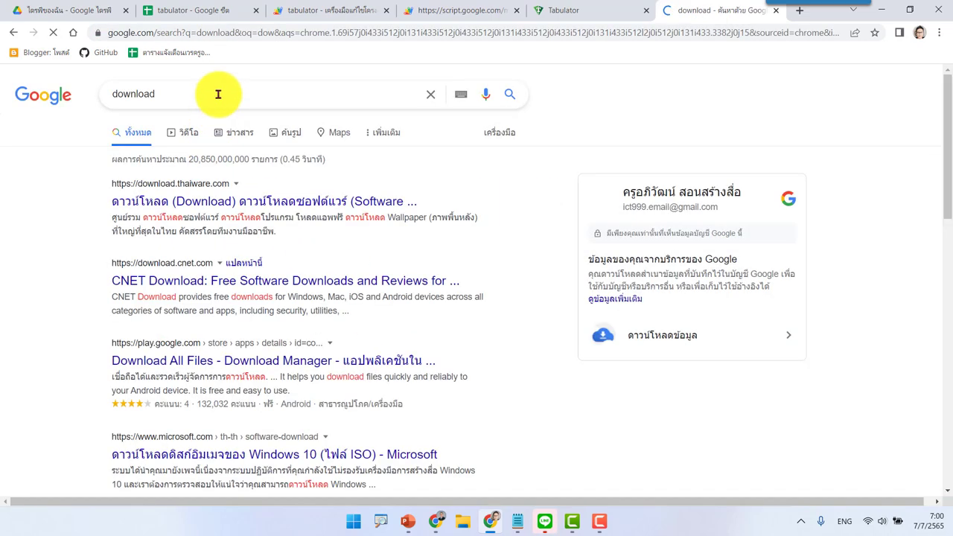
click(218, 94)
text(i)
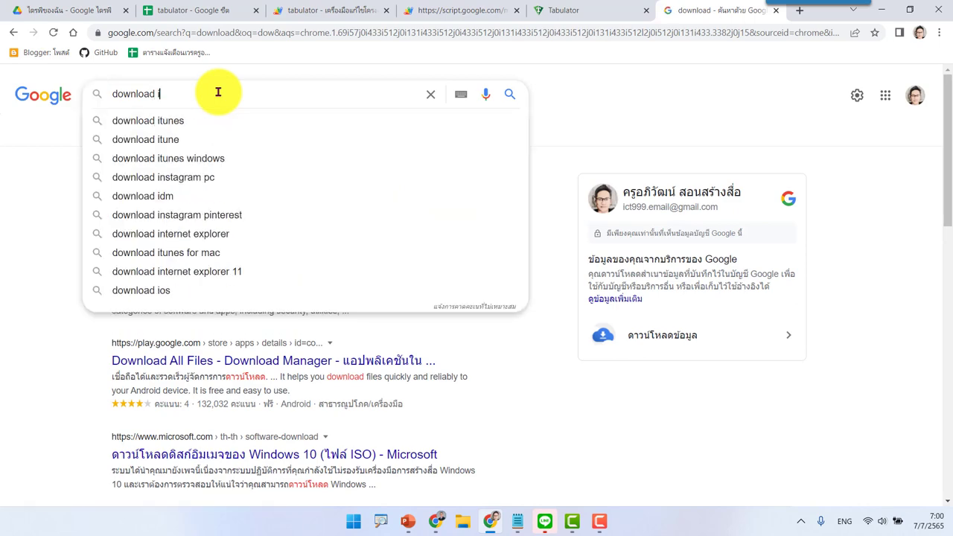
text(con)
key(Return)
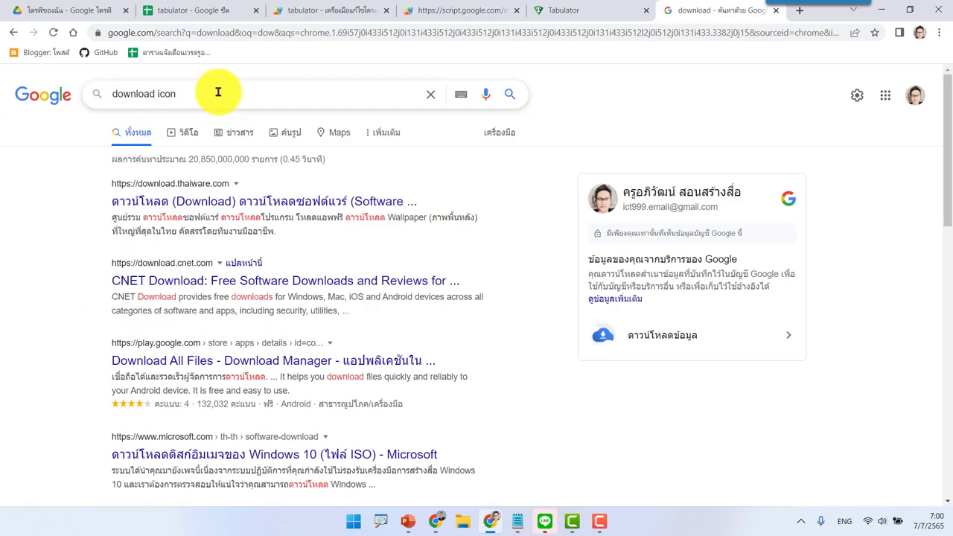
click(199, 133)
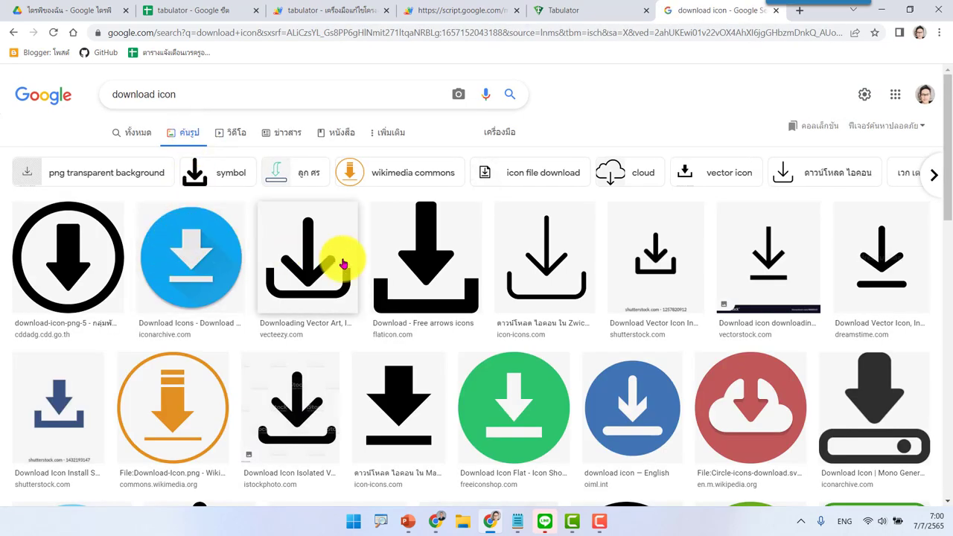
scroll(529, 287, down, 1)
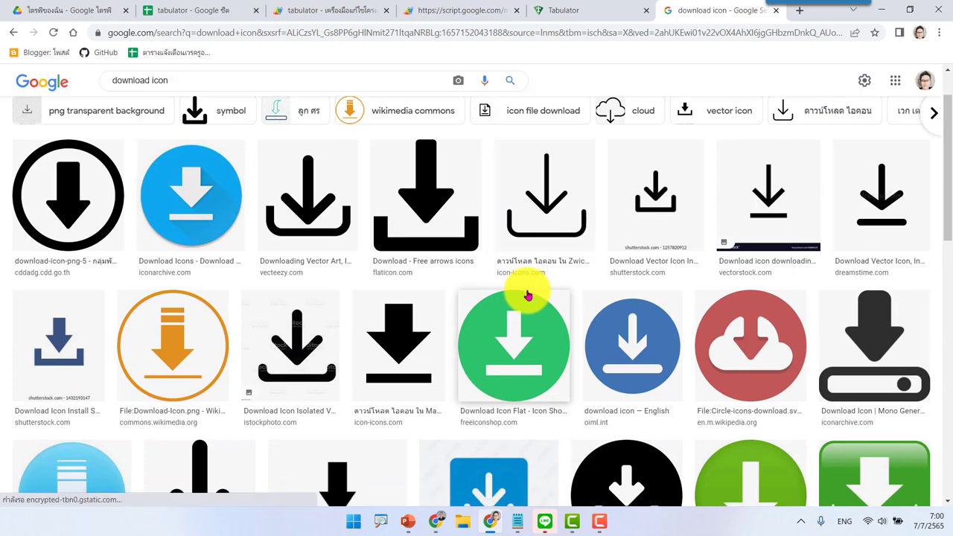
Save the green flat download icon to the Desktop as download-flat.png.
click(521, 363)
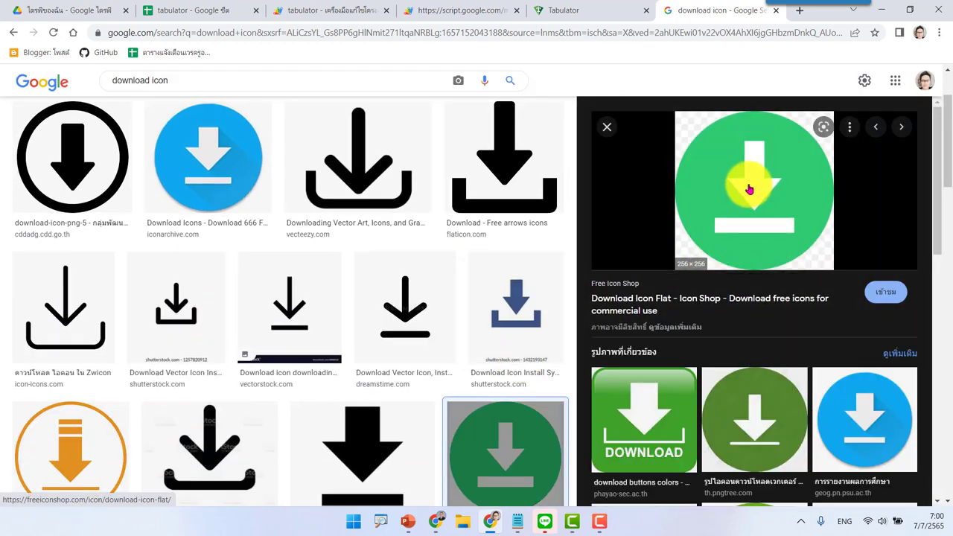
right_click(740, 159)
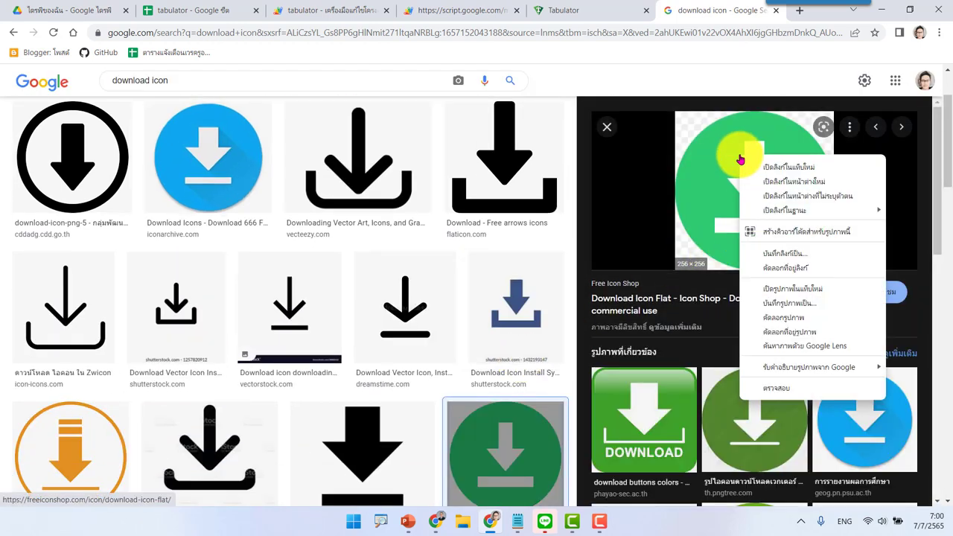
click(804, 302)
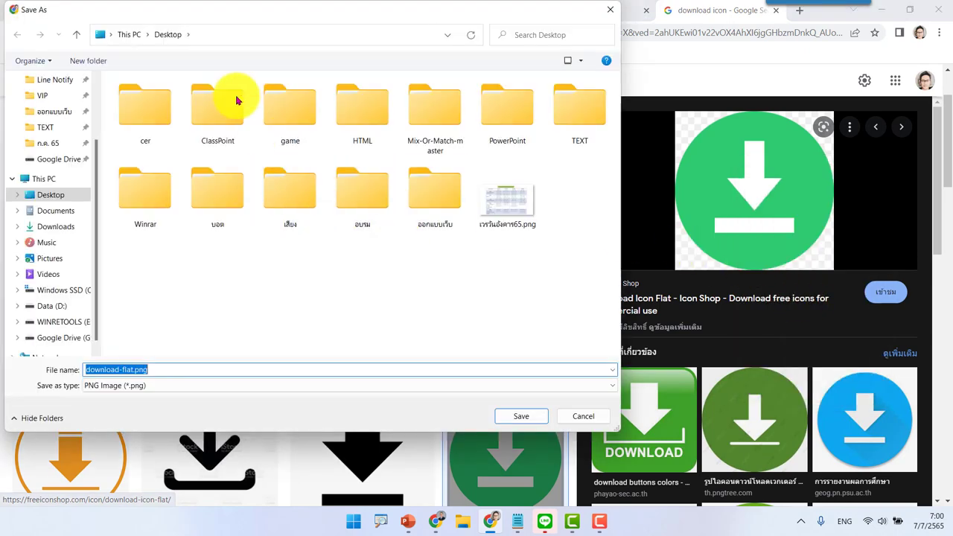
click(519, 422)
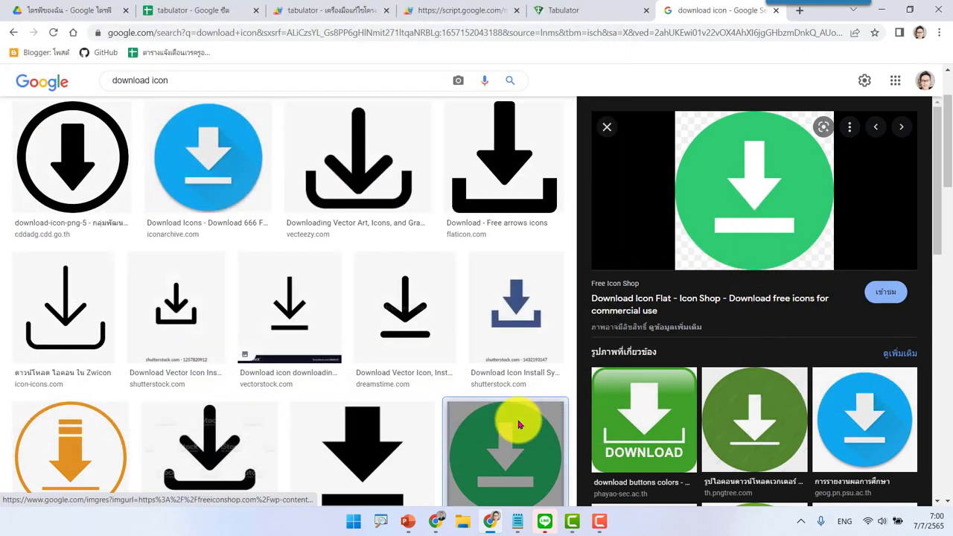
Upload download-flat.png from the Desktop to Google Drive.
click(64, 8)
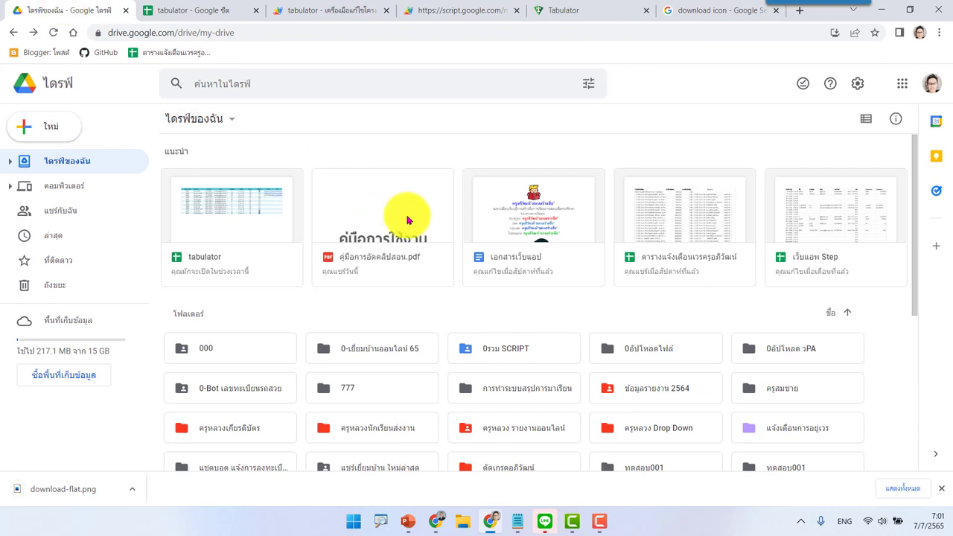
right_click(420, 311)
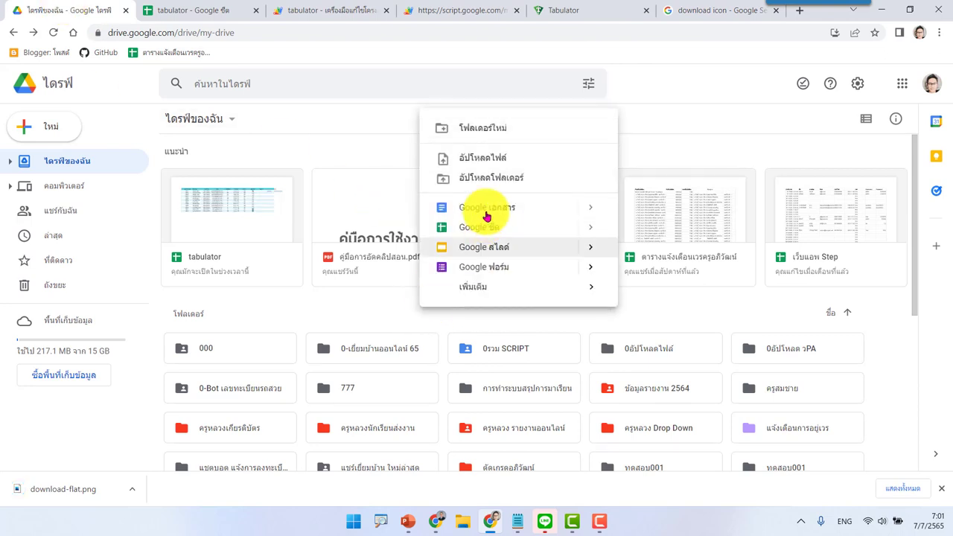
click(513, 160)
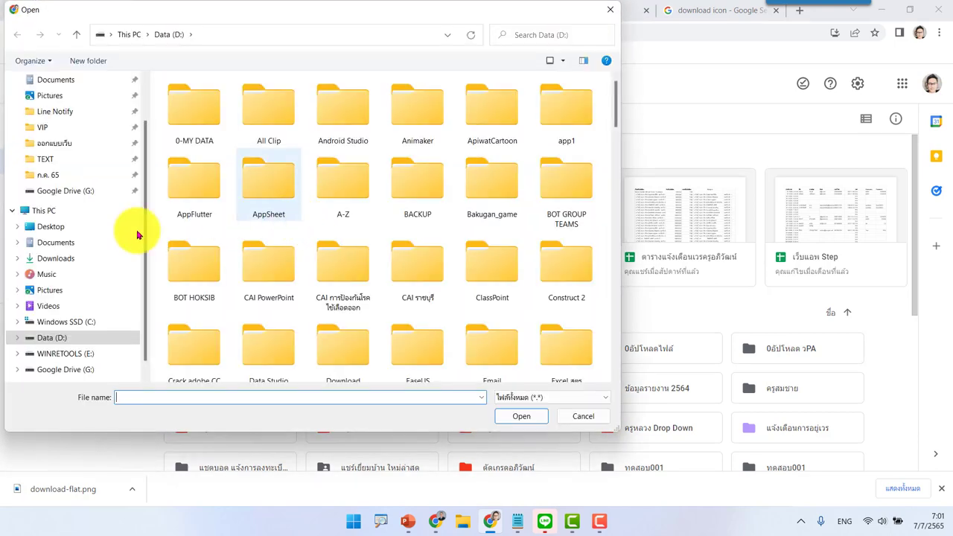
click(65, 227)
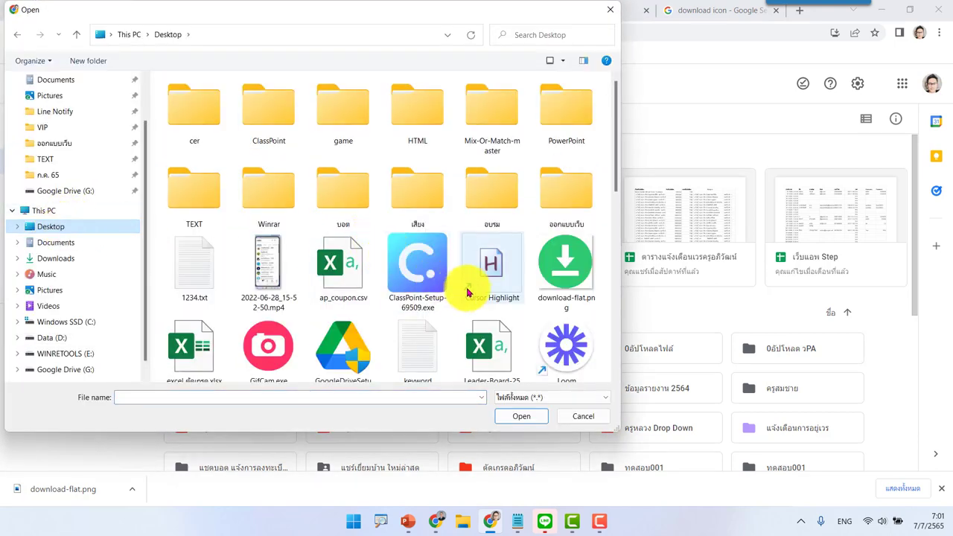
scroll(467, 292, down, 1)
double_click(558, 160)
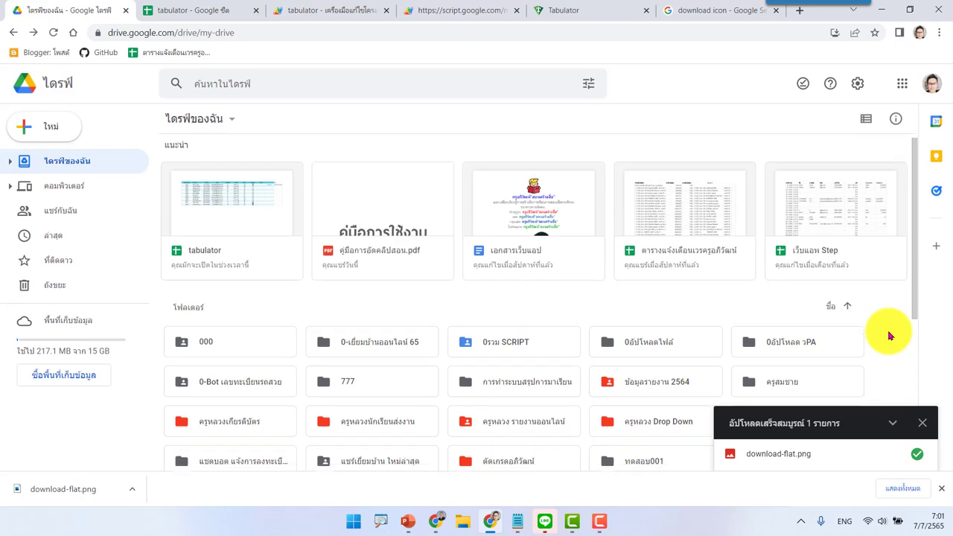
Share download-flat.png with anyone with the link as viewer, copy its link, and return to the spreadsheet.
scroll(891, 336, down, 3)
scroll(891, 336, down, 1)
scroll(891, 336, down, 1)
scroll(891, 336, down, 3)
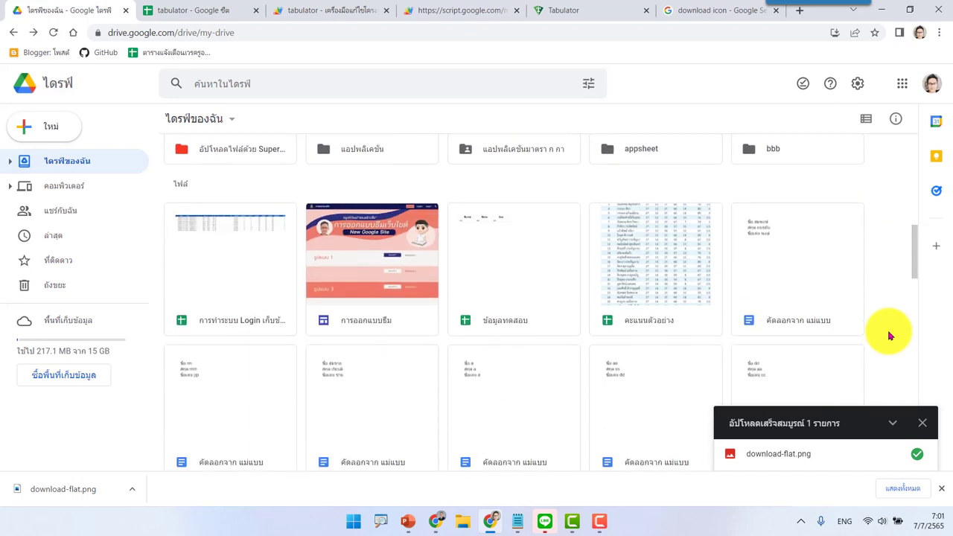
scroll(891, 336, down, 2)
scroll(890, 335, down, 2)
scroll(890, 336, down, 3)
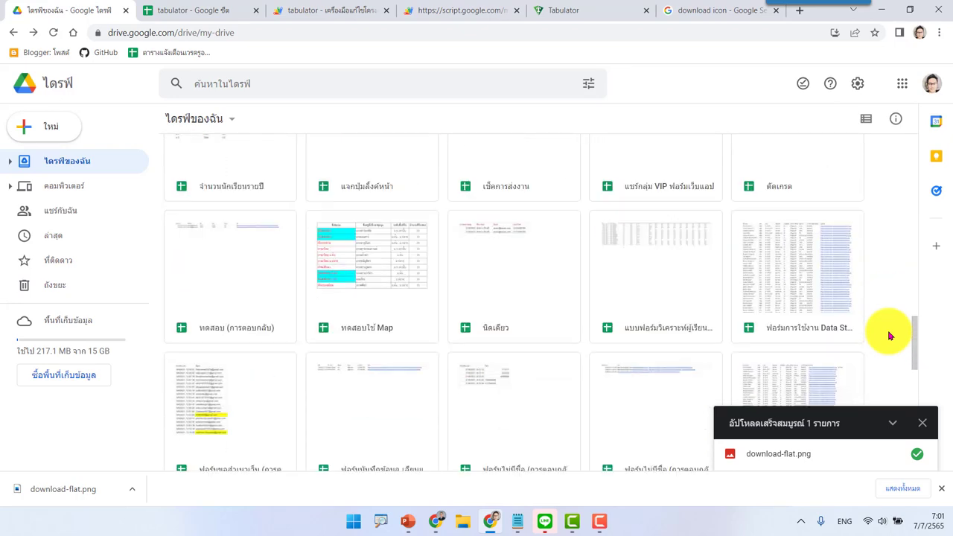
scroll(891, 335, down, 1)
scroll(889, 337, down, 3)
scroll(886, 338, down, 2)
scroll(884, 339, down, 1)
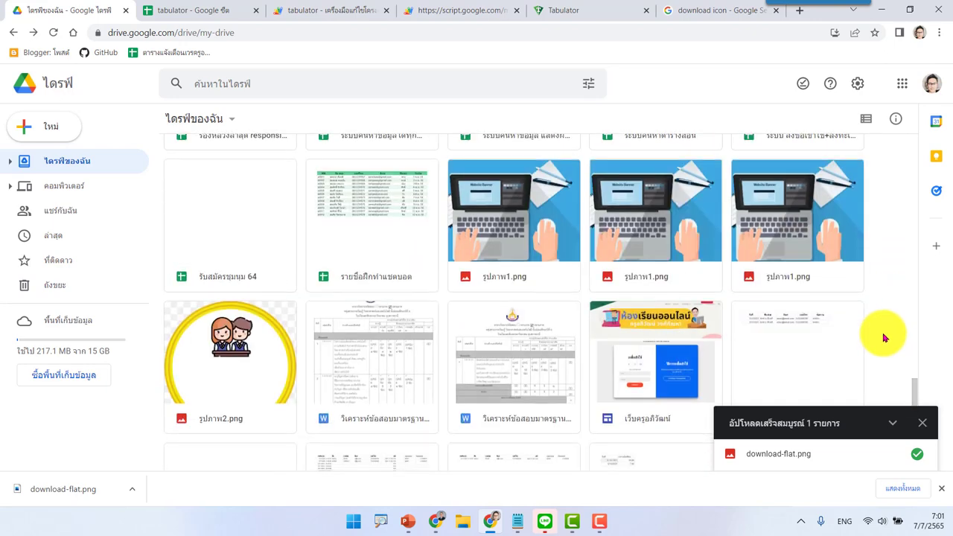
scroll(885, 338, down, 3)
scroll(885, 338, down, 2)
scroll(885, 338, down, 3)
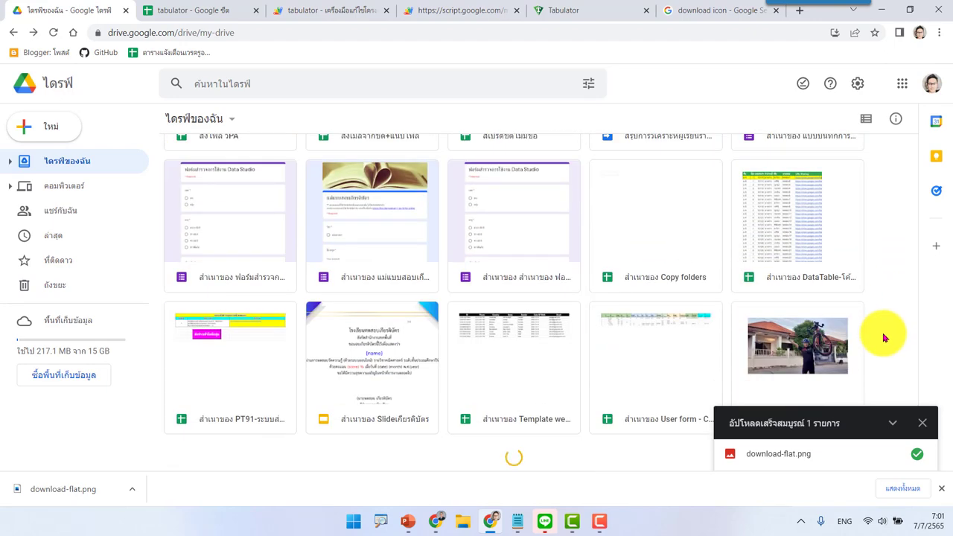
scroll(884, 338, down, 3)
scroll(884, 338, down, 3)
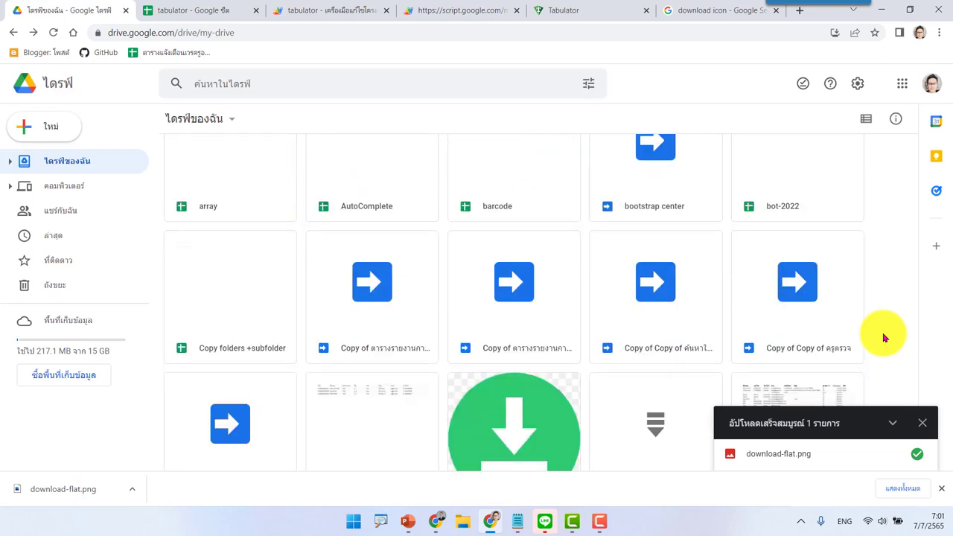
scroll(885, 338, down, 3)
click(512, 252)
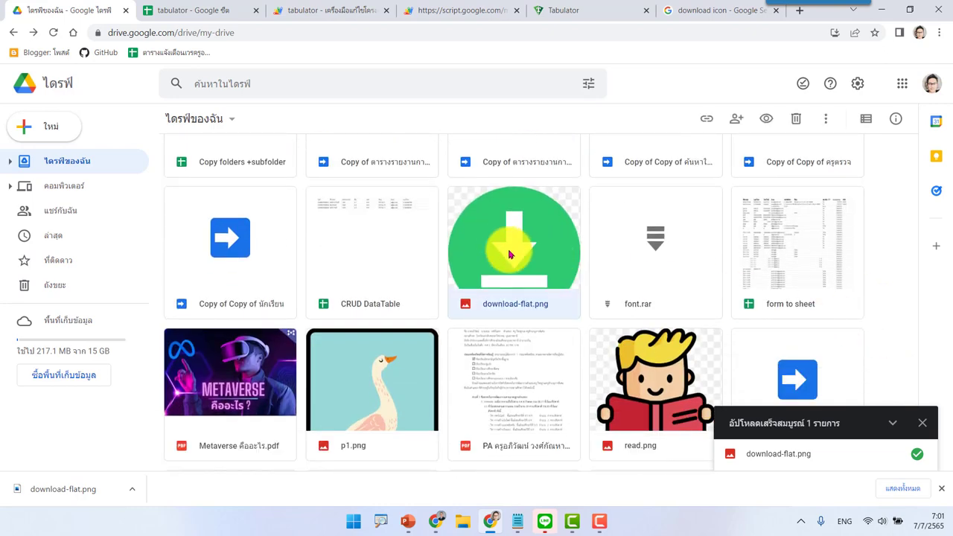
right_click(505, 248)
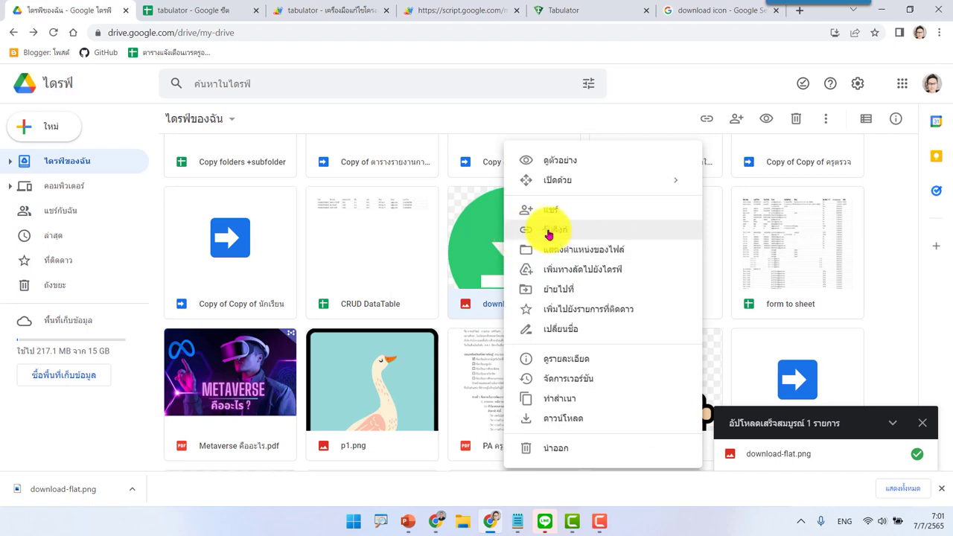
click(548, 233)
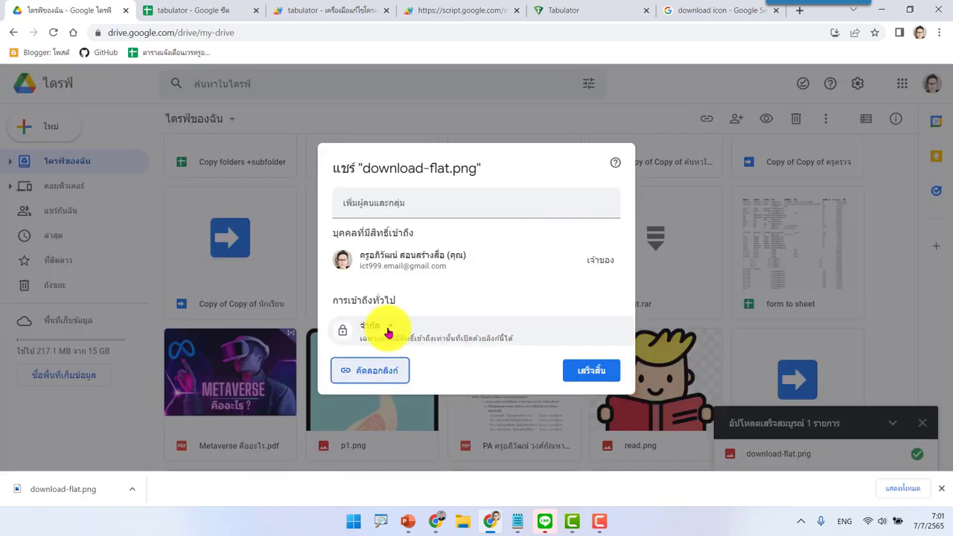
click(377, 325)
click(447, 386)
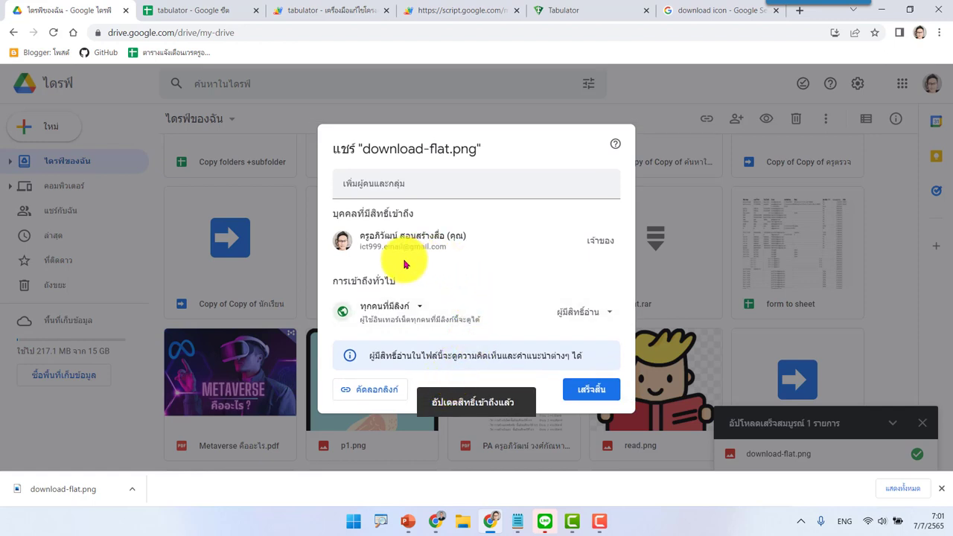
click(378, 396)
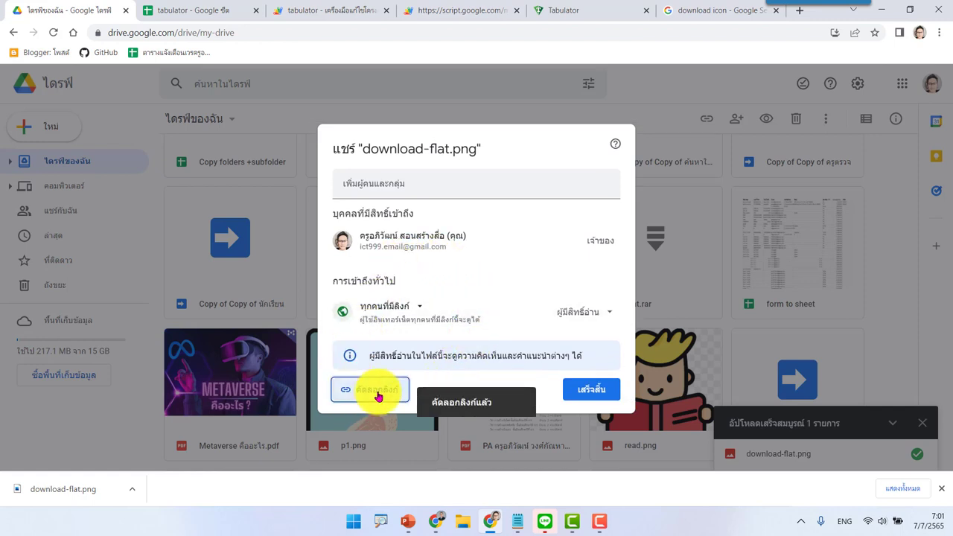
click(590, 390)
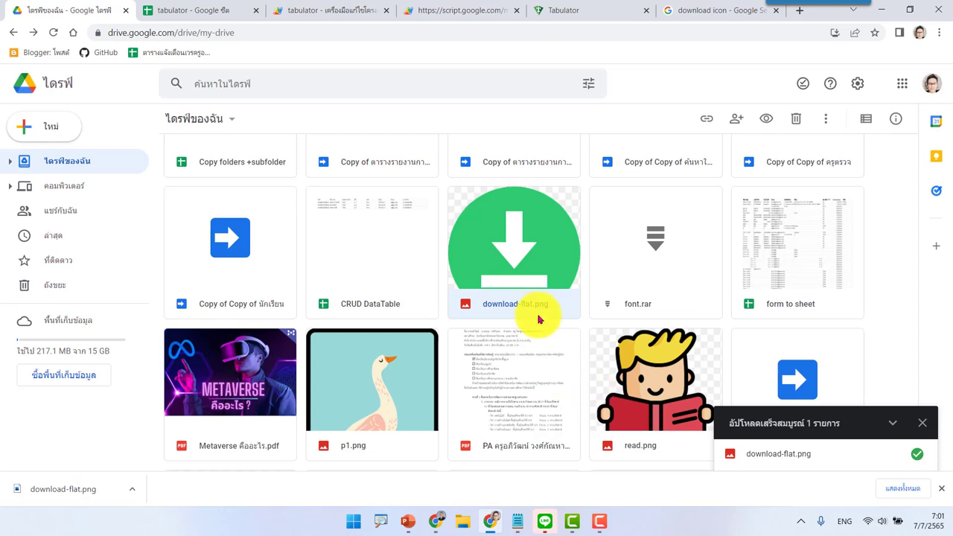
click(201, 10)
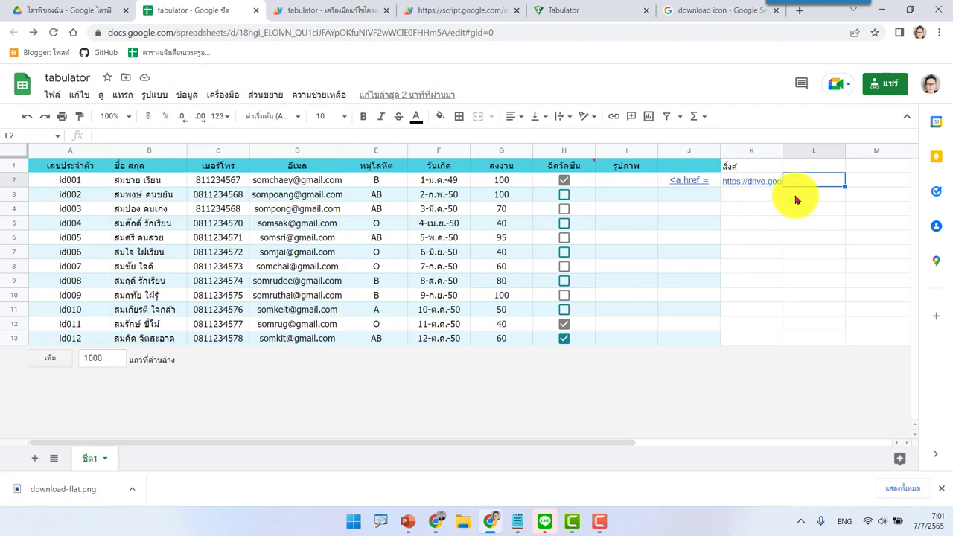
After checking J2 and K2, enter target="" in cell L2.
click(686, 186)
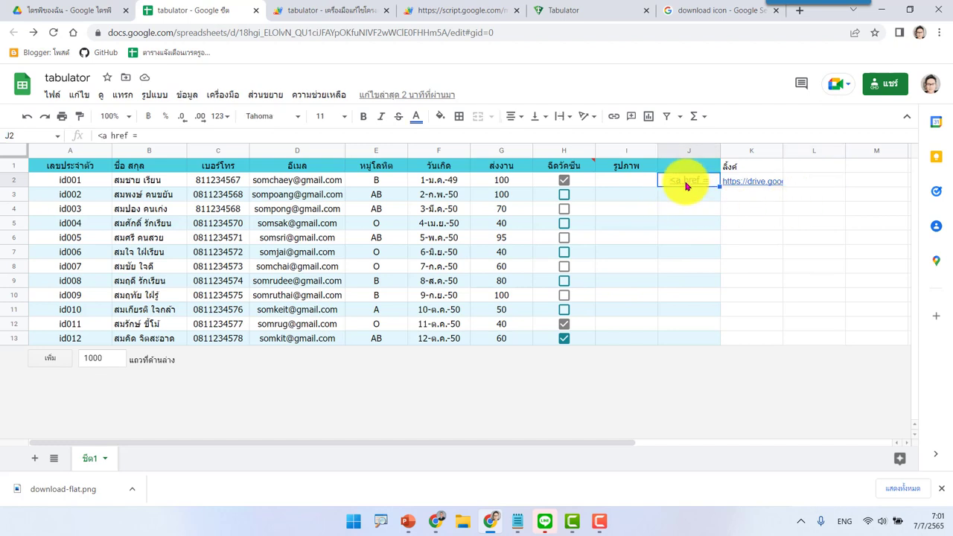
click(747, 185)
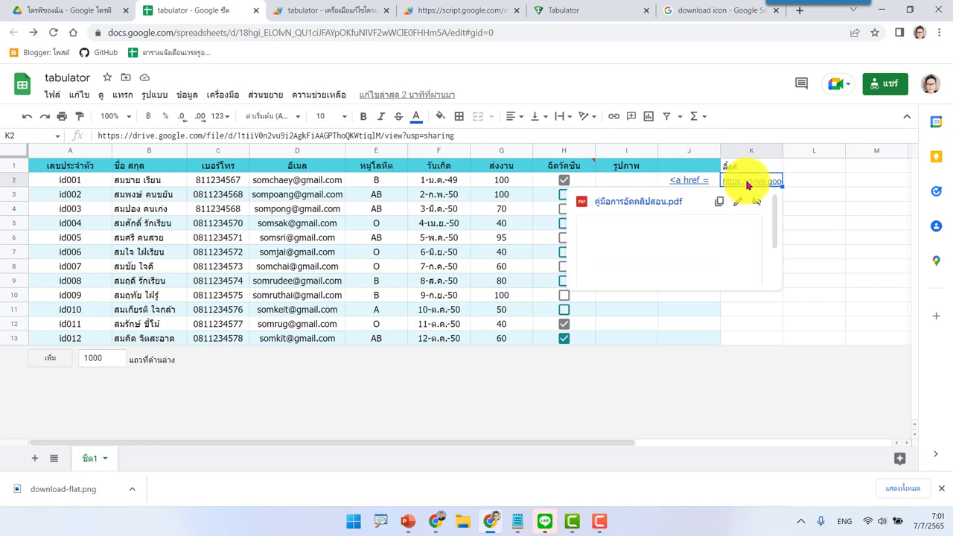
click(796, 184)
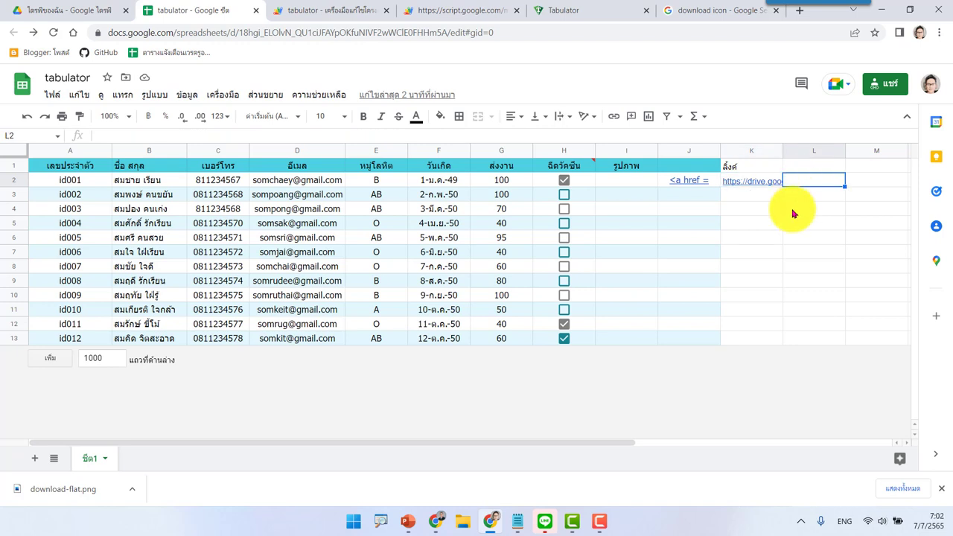
text(target=")
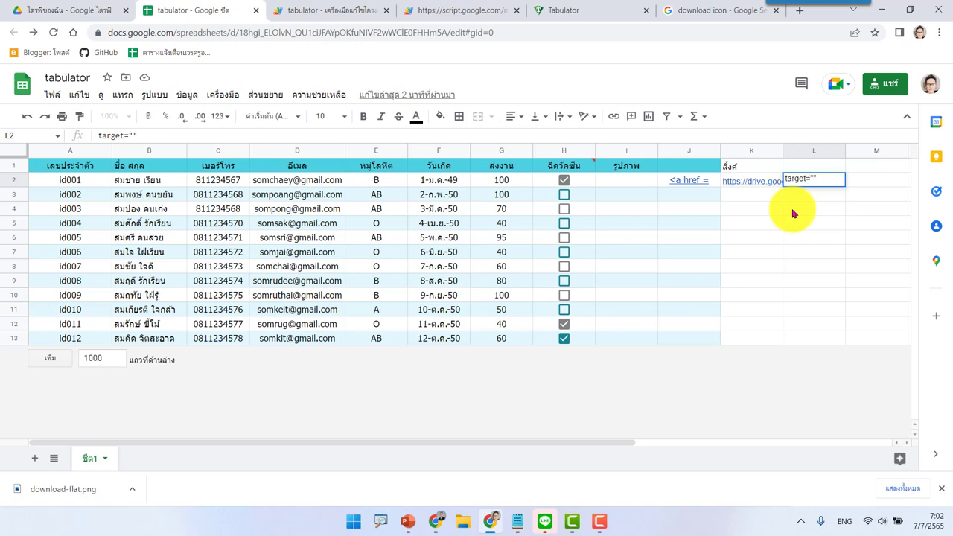
key(Left)
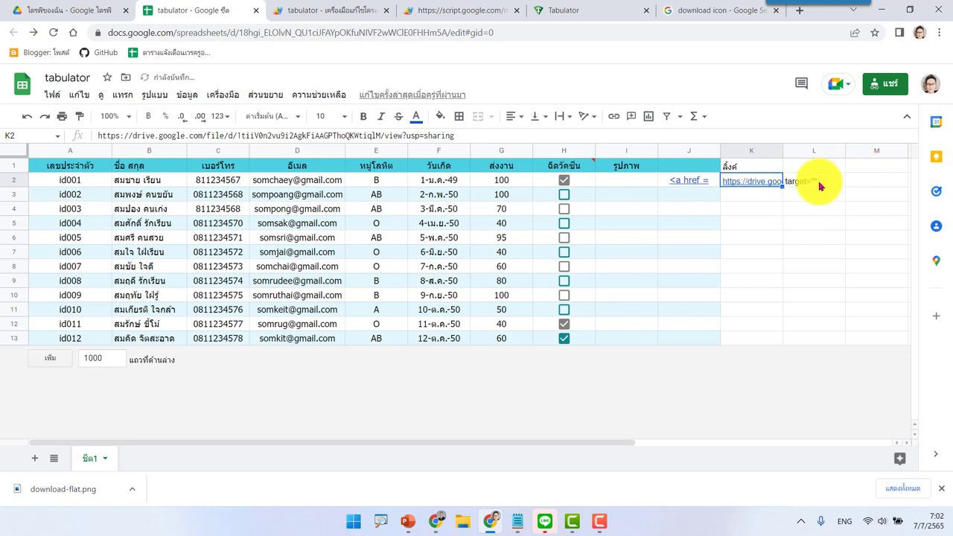
Insert _blank"><img src=""></a> into L2 so it reads target="_blank"><img src=""></a>.
click(818, 182)
click(133, 135)
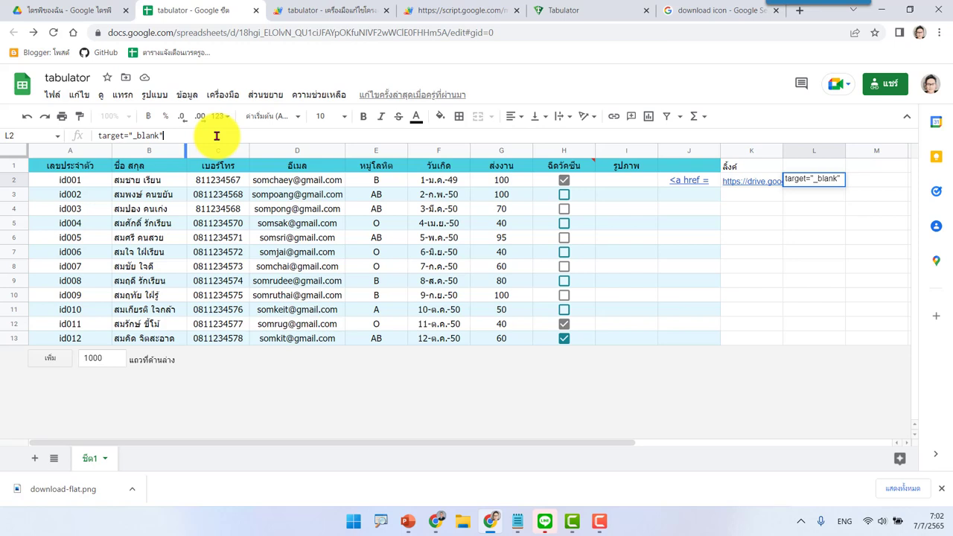
text(><img src=""></a>)
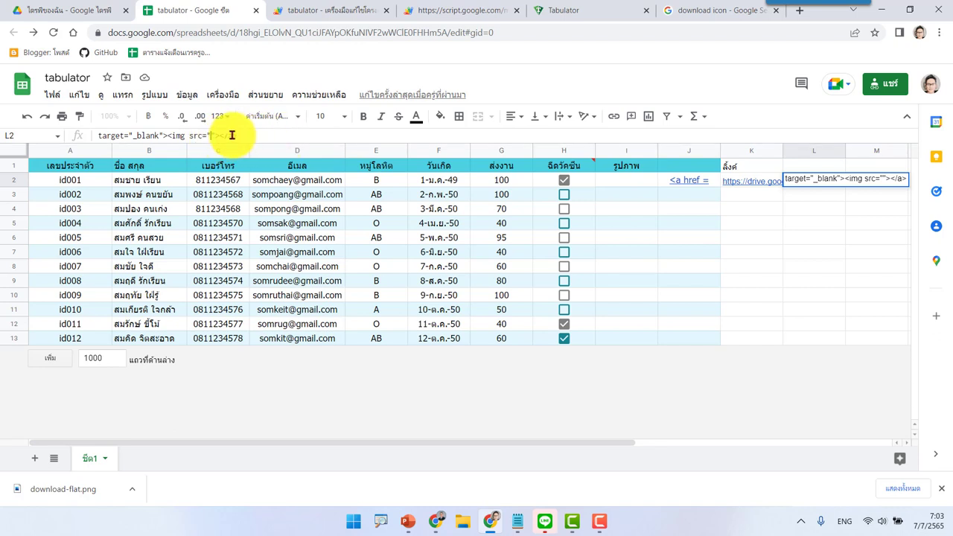
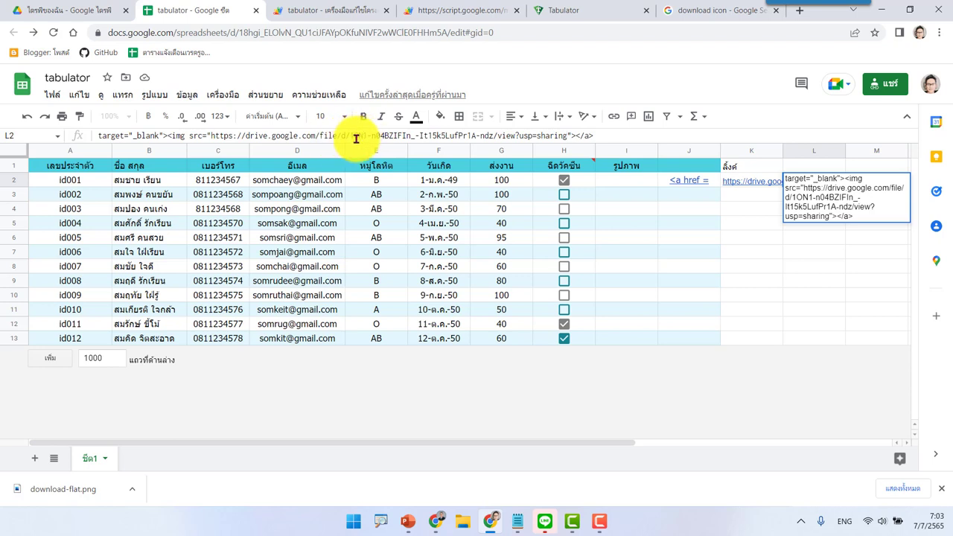
Paste the icon's Drive link as L2's img src, replacing file/d/ with uc?id= and deleting /view?usp=sharing.
double_click(328, 135)
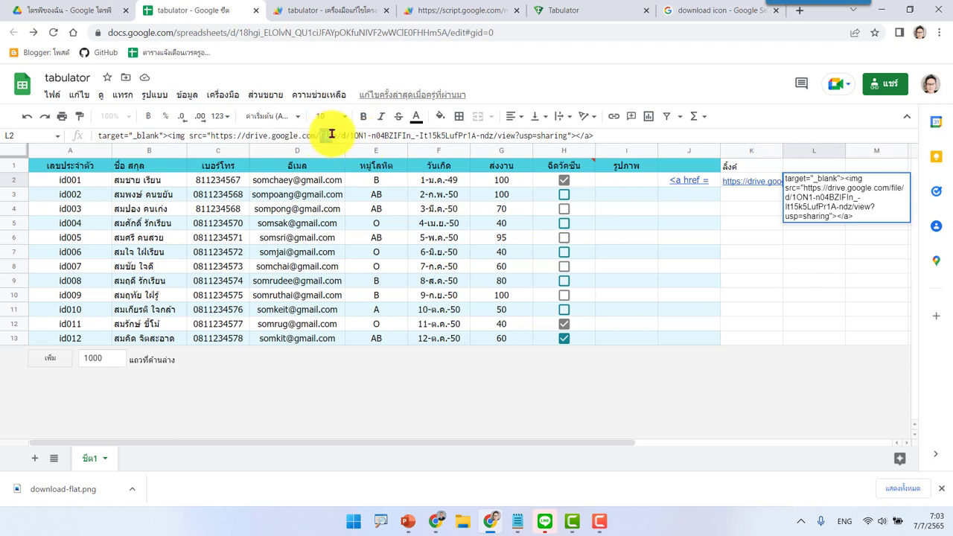
drag(332, 134, 349, 134)
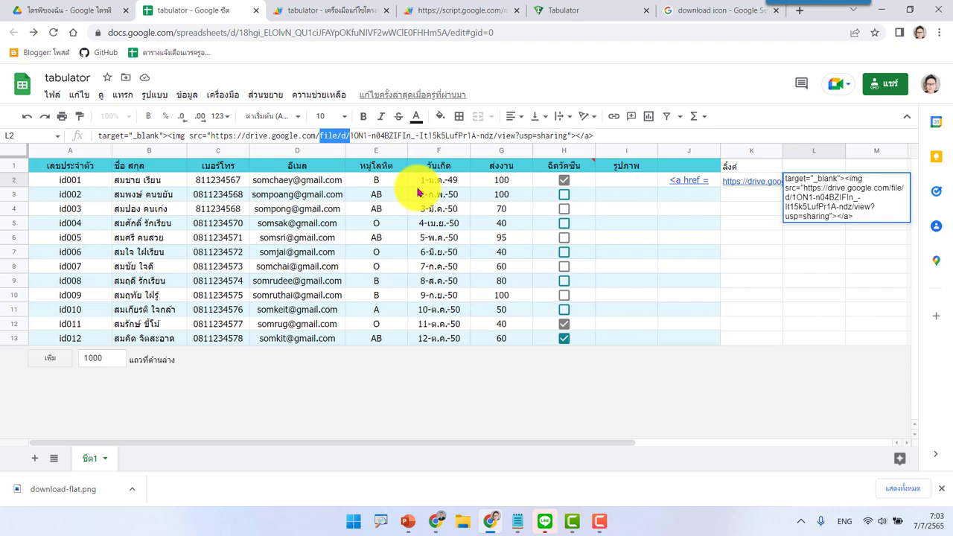
text(uc)
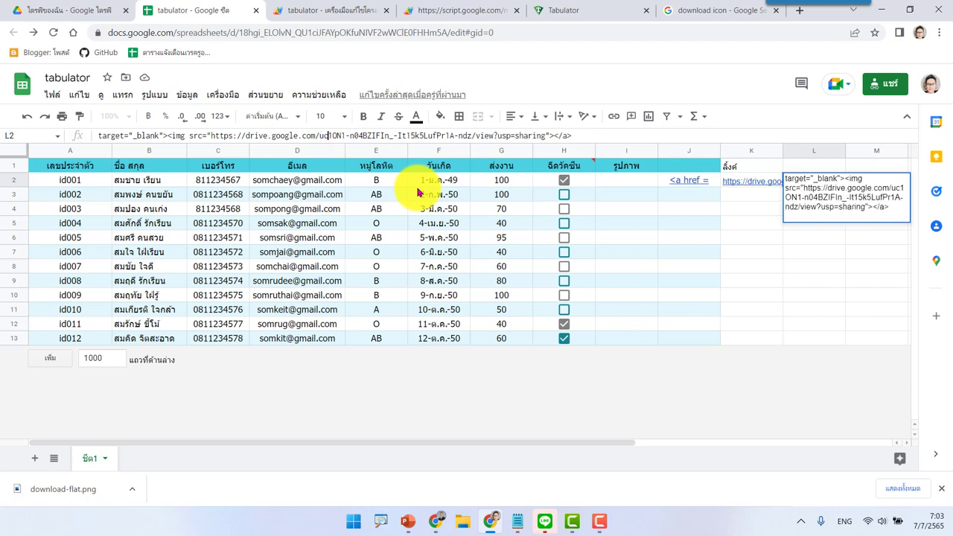
text(?id)
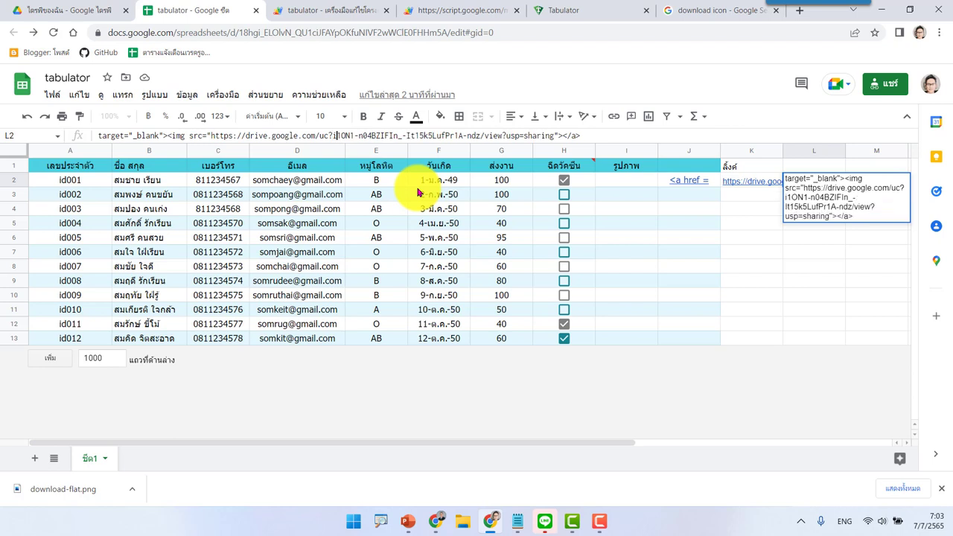
text(=)
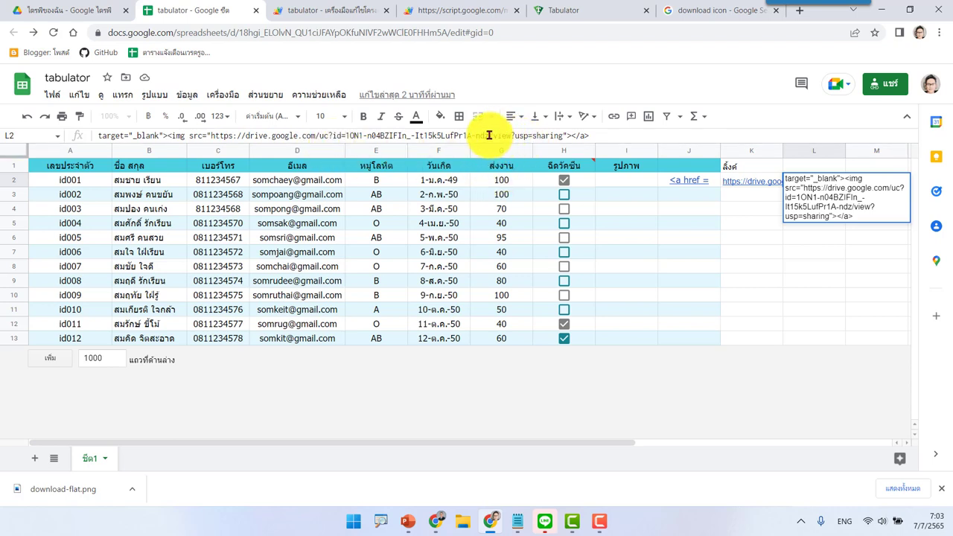
drag(489, 136, 523, 135)
drag(540, 134, 561, 135)
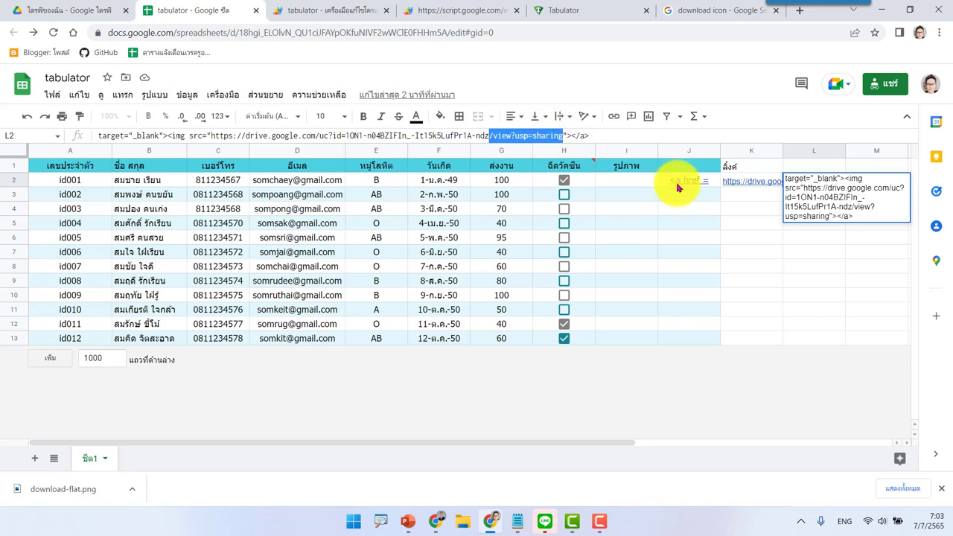
key(BackSpace)
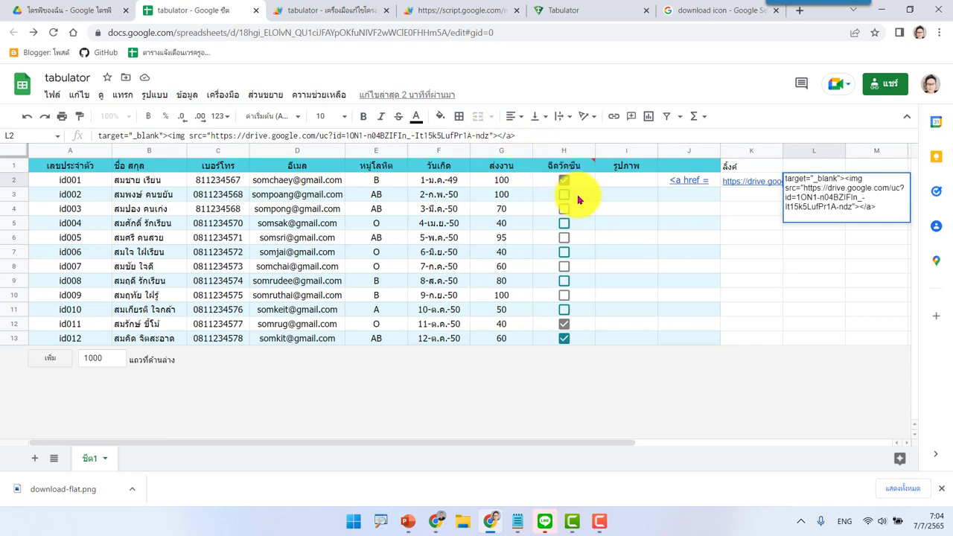
Add width="50" heigth="50" to the img tag in L2 and save the cell.
text(wi)
text(d)
text(th)
text(="50)
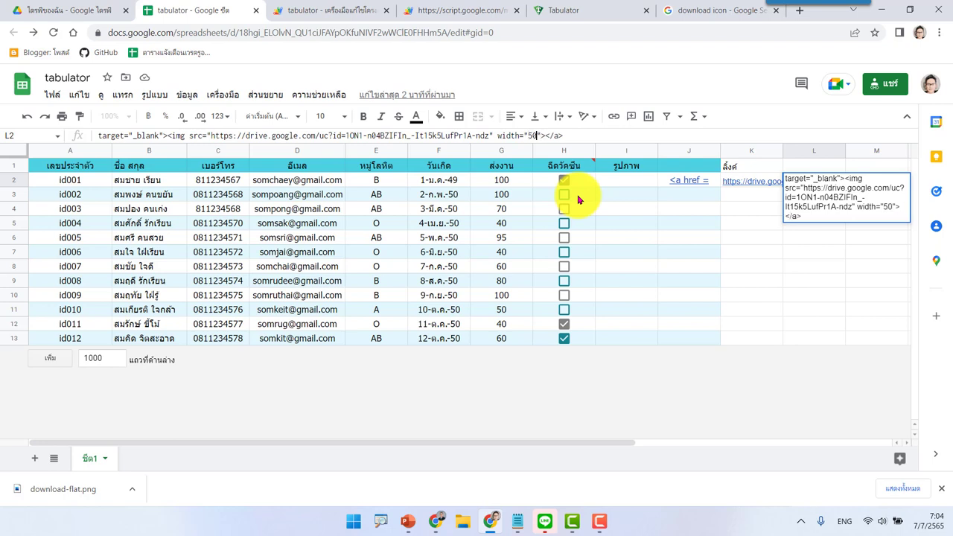
key(Right)
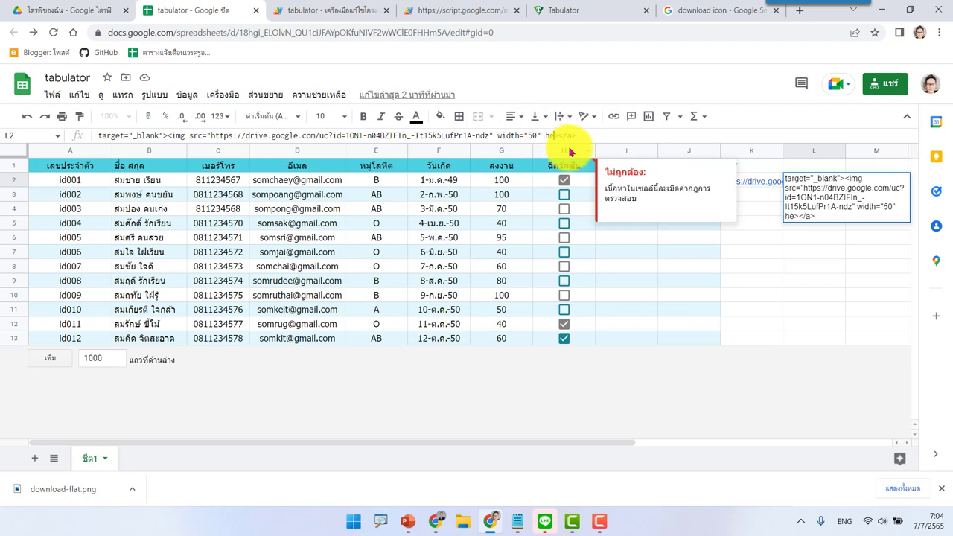
text(th=")
text(50)
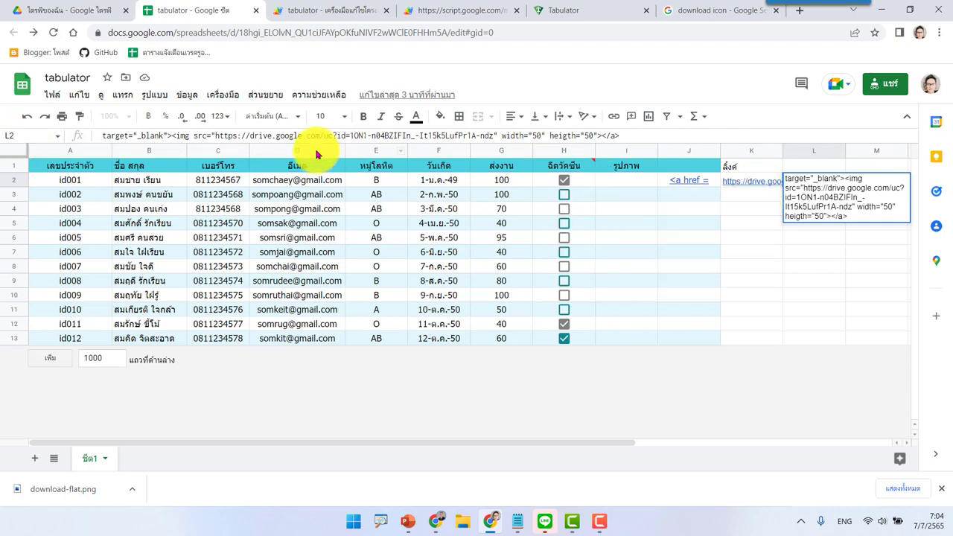
click(650, 136)
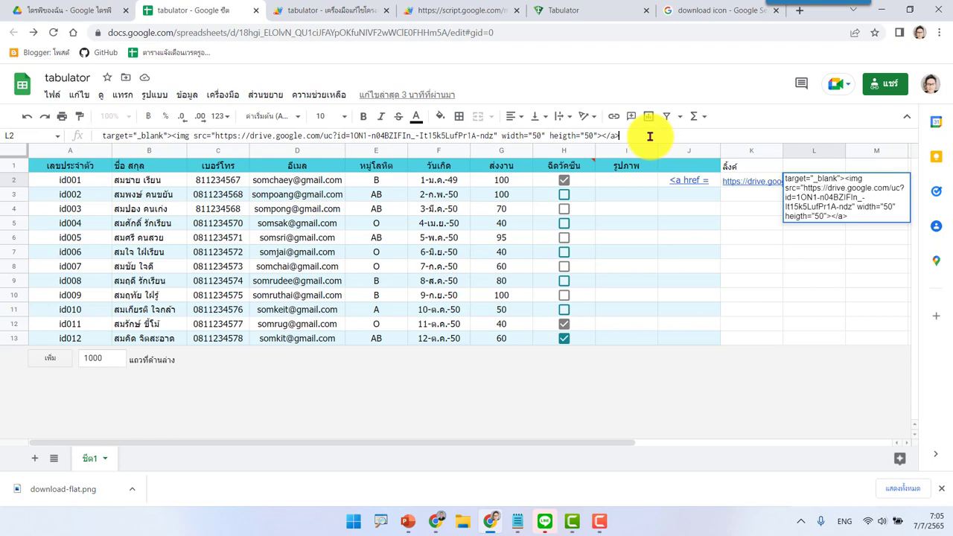
key(Return)
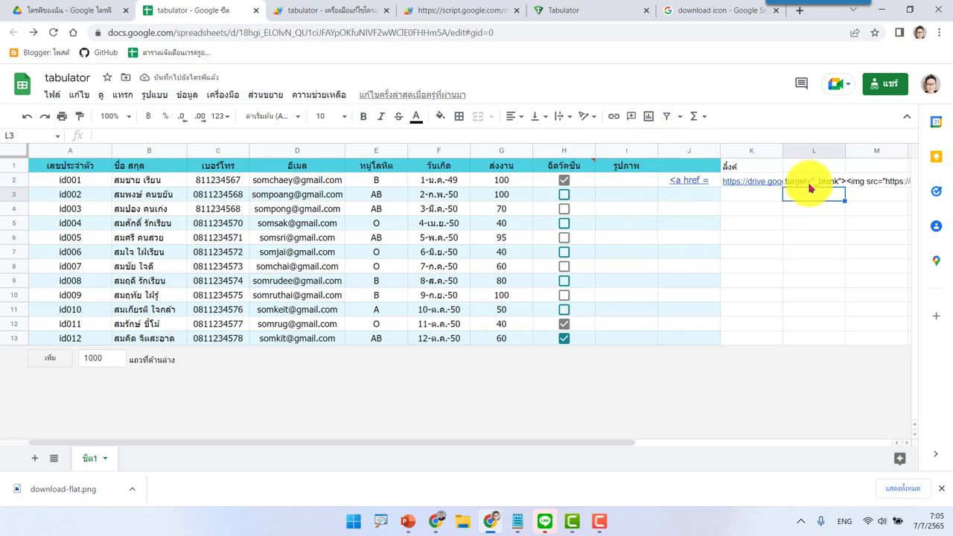
Review the anchor pieces in cells J2, K2 and L2.
click(864, 187)
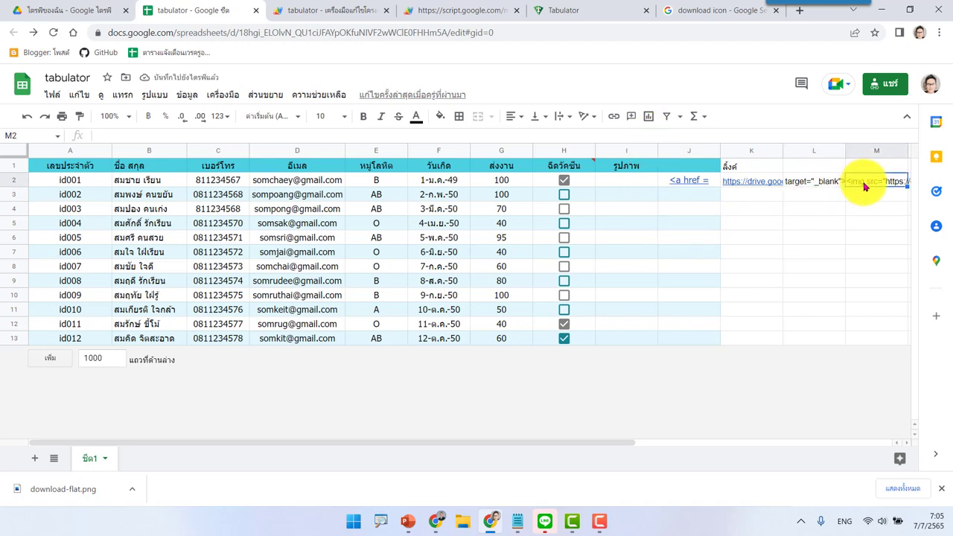
click(804, 183)
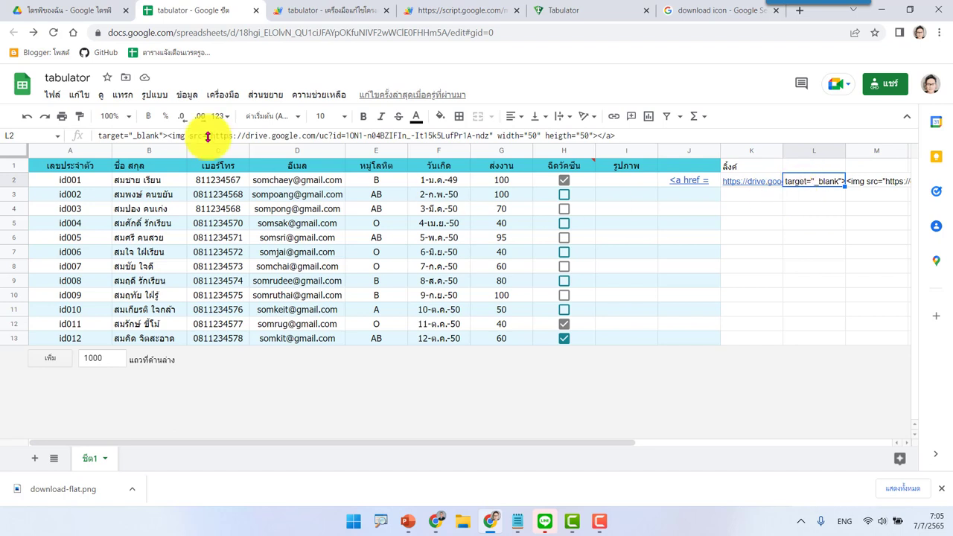
click(688, 181)
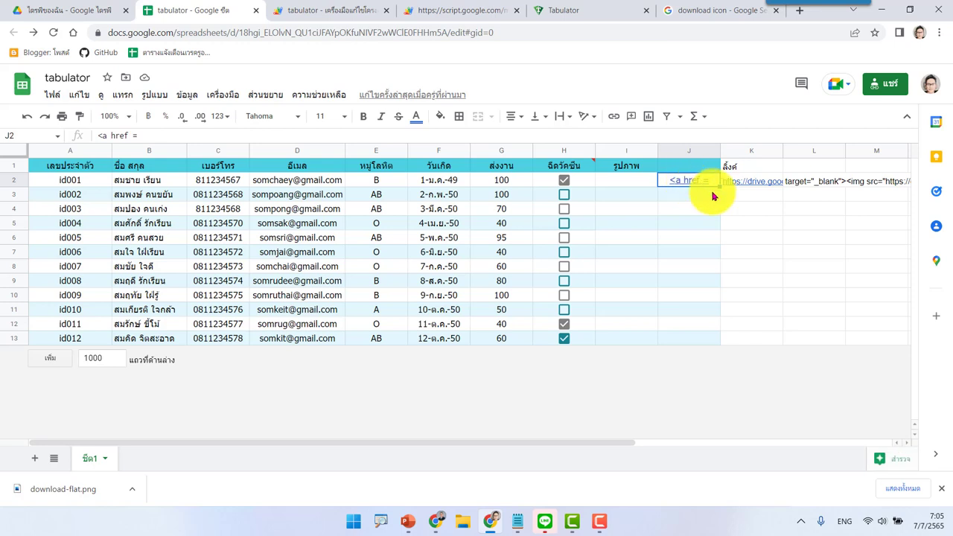
click(752, 183)
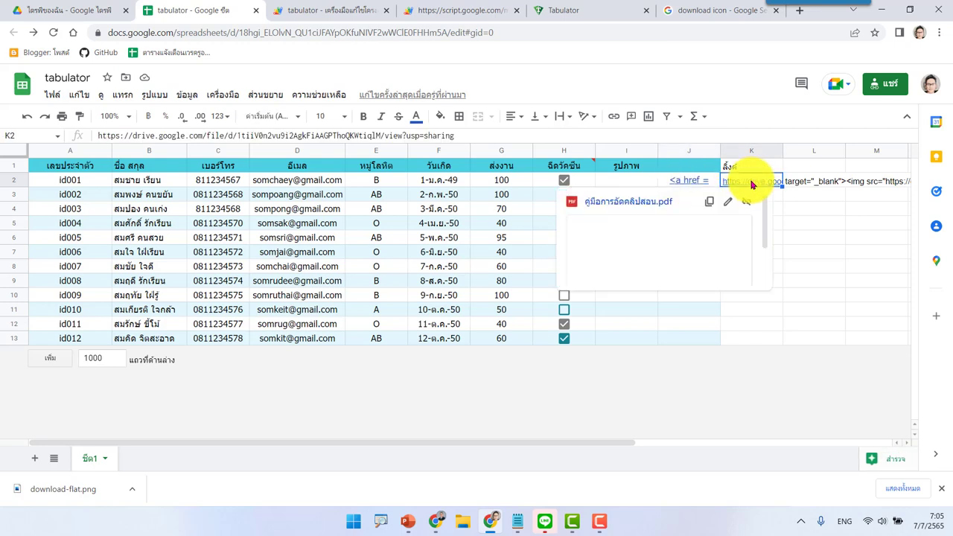
click(815, 186)
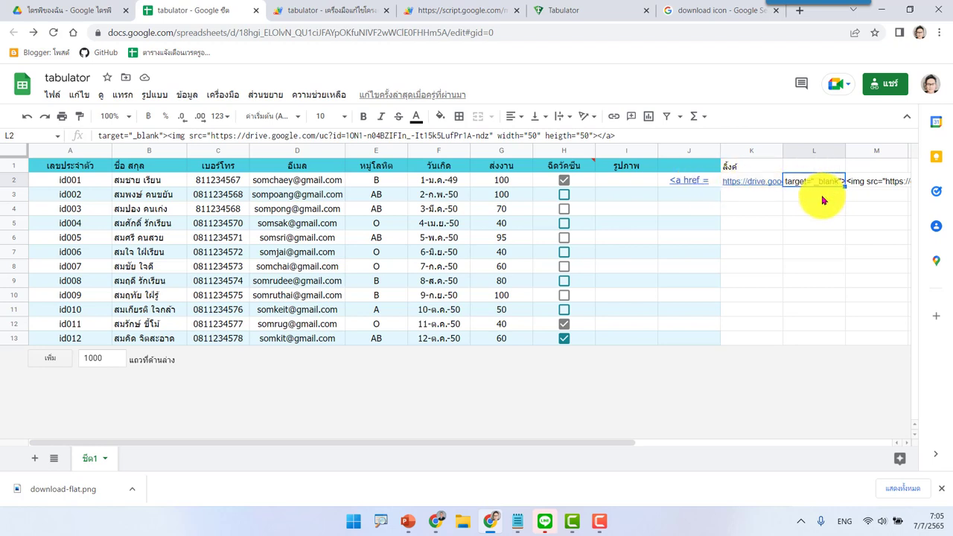
click(699, 170)
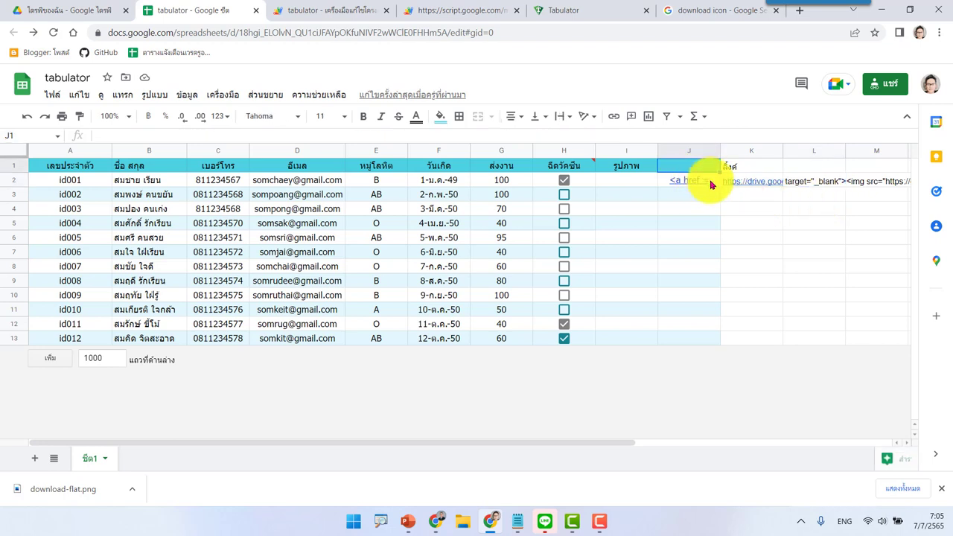
Enter 1 in header cell J1 and 2 in header cell L1.
text(1)
key(Return)
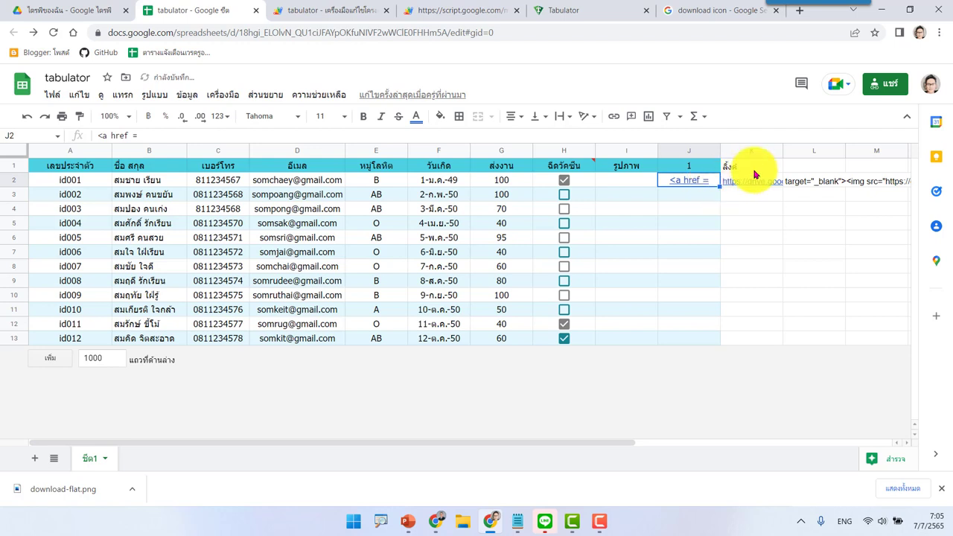
click(800, 170)
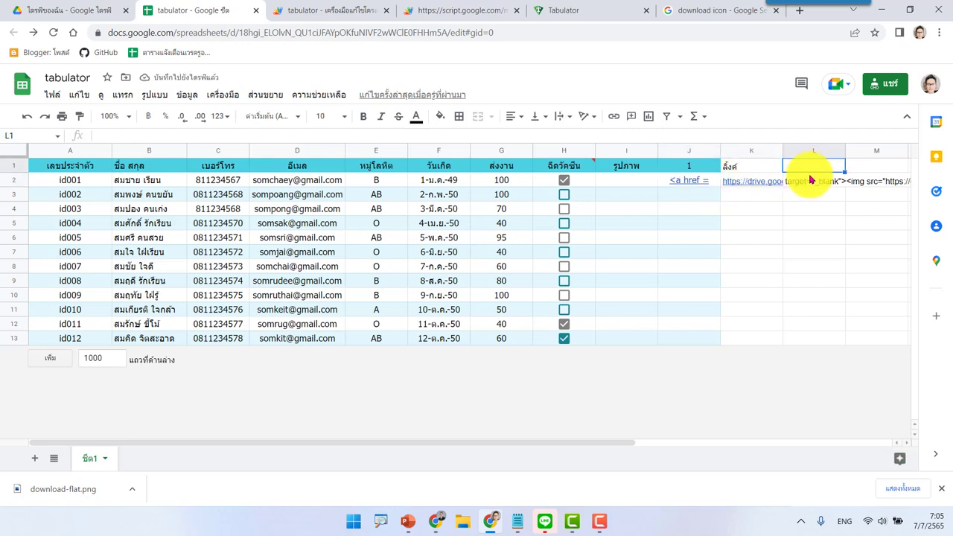
text(2)
key(Return)
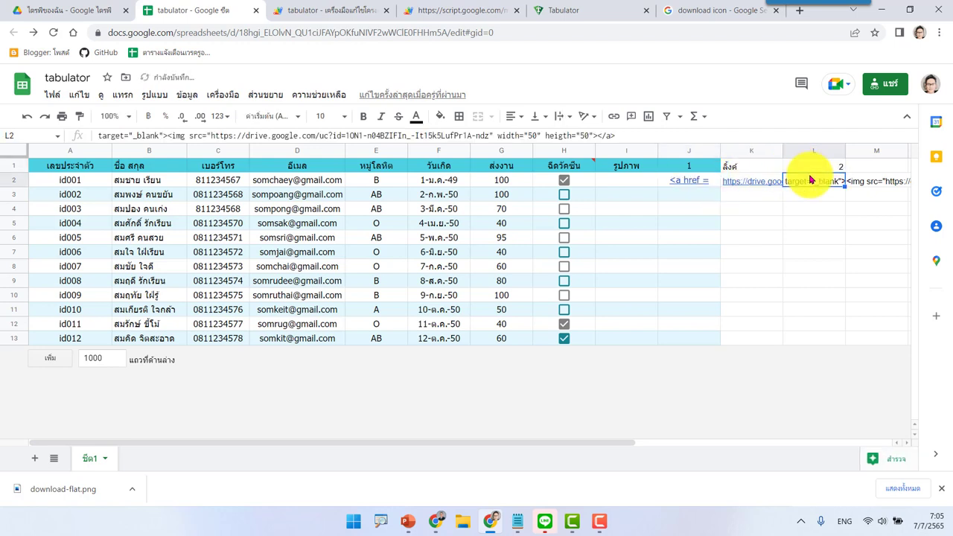
Select columns J, K and L in turn, then select cell I2.
click(678, 150)
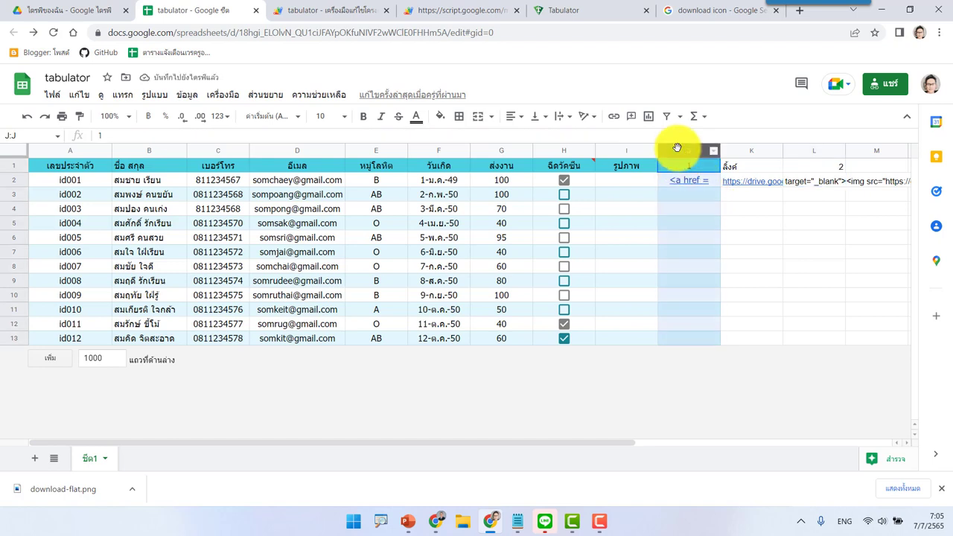
click(734, 151)
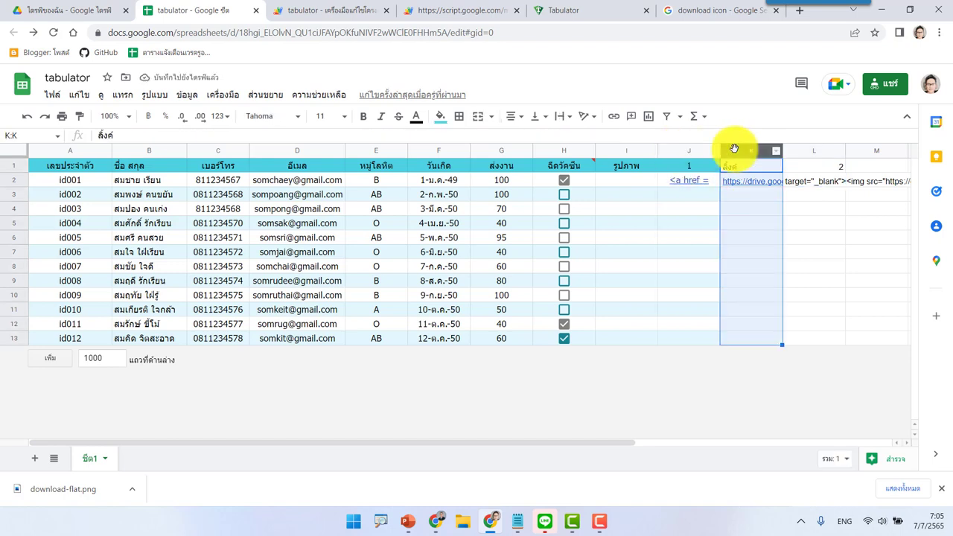
click(804, 151)
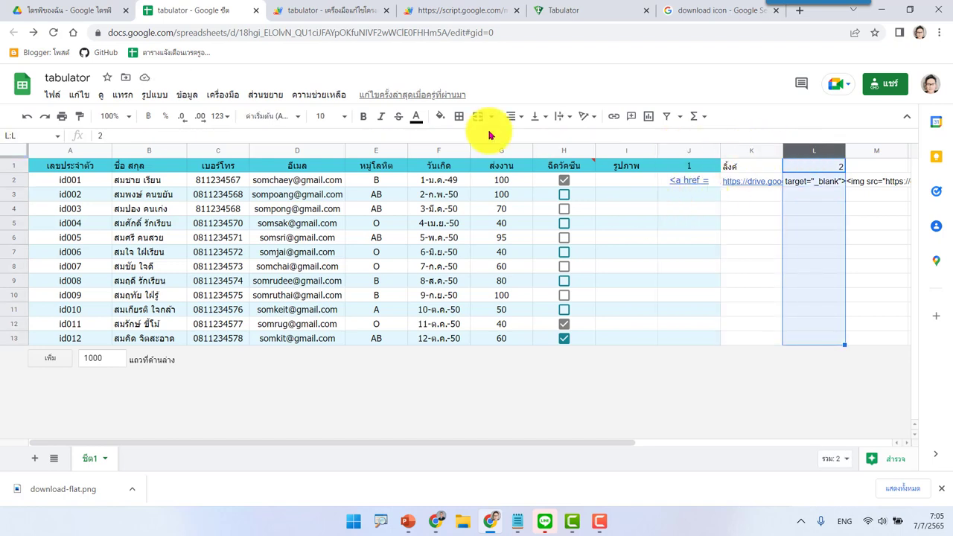
click(760, 195)
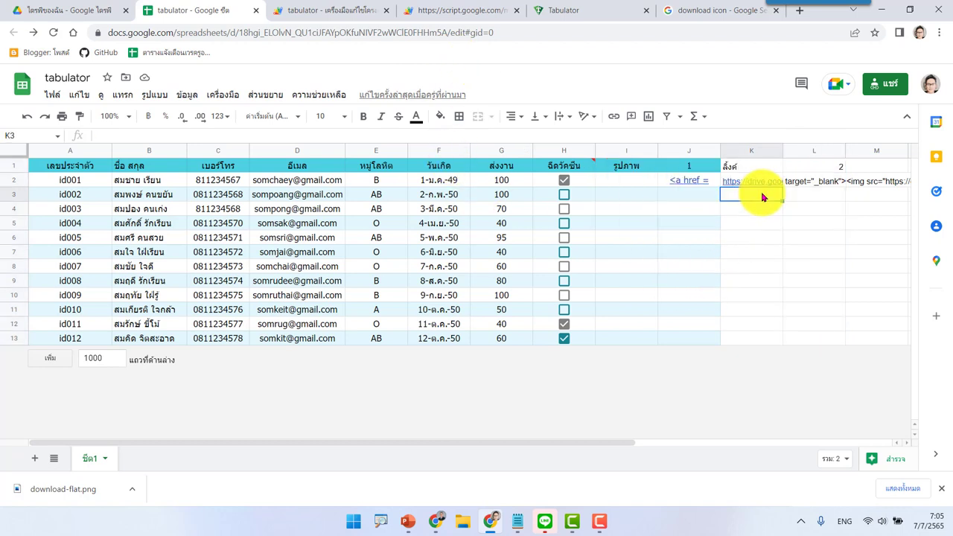
click(624, 185)
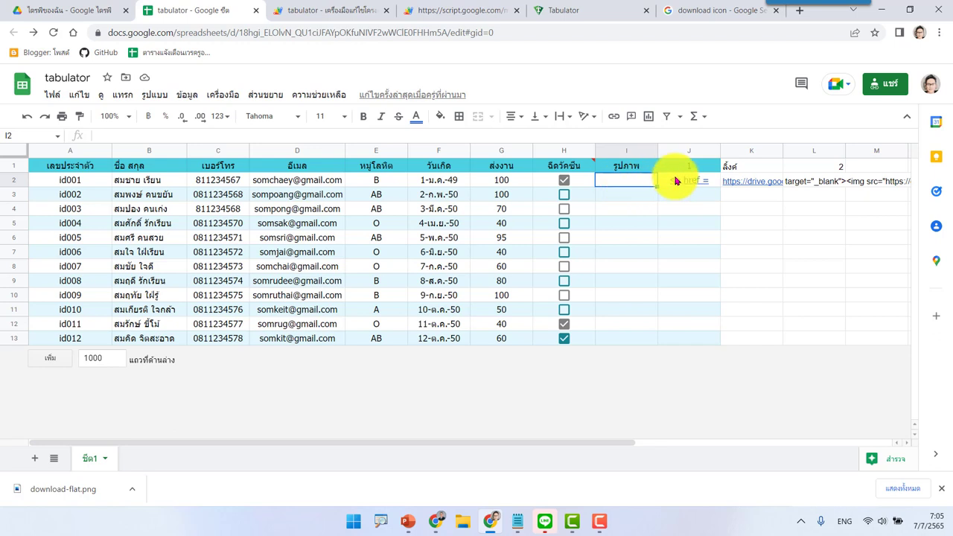
Enter =J2&K2&L2 in I2 to join the three HTML link pieces.
double_click(621, 185)
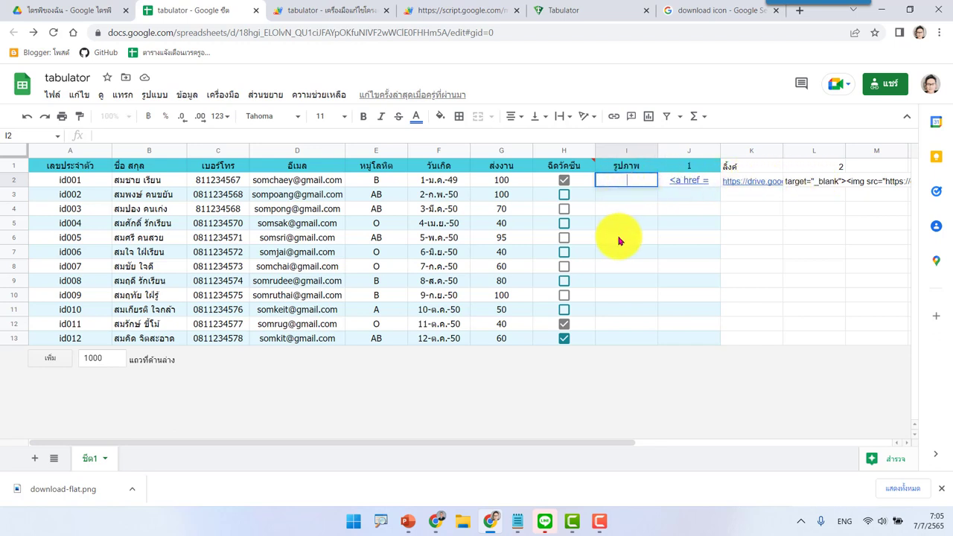
text(=)
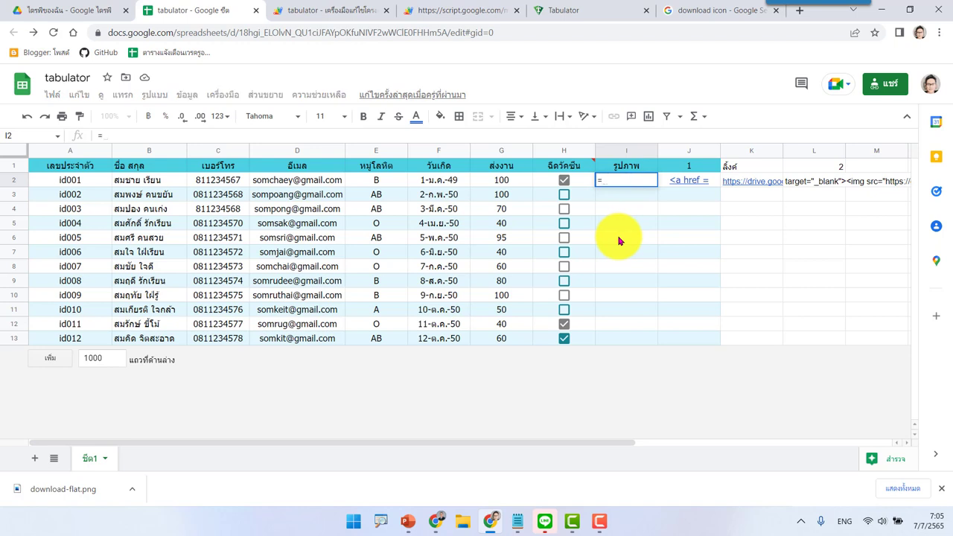
click(673, 181)
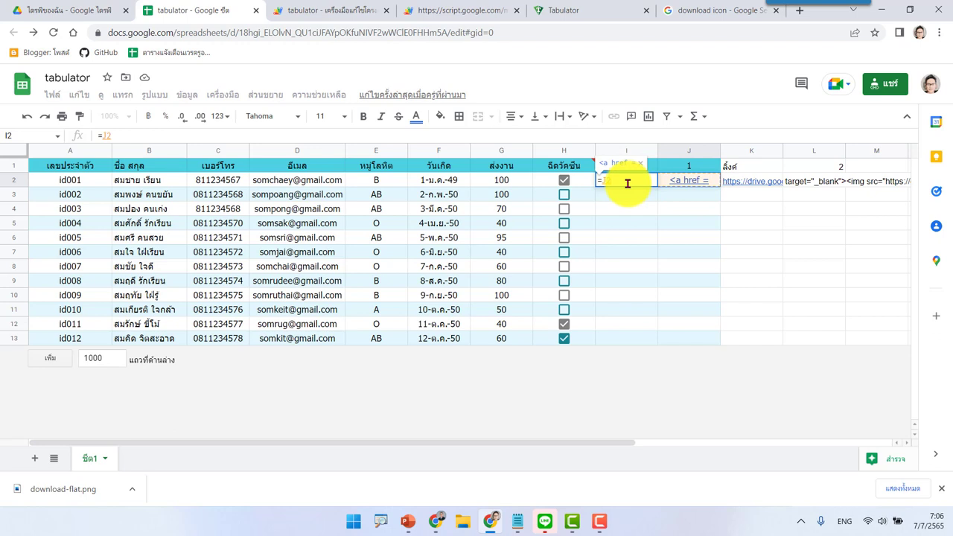
text(&)
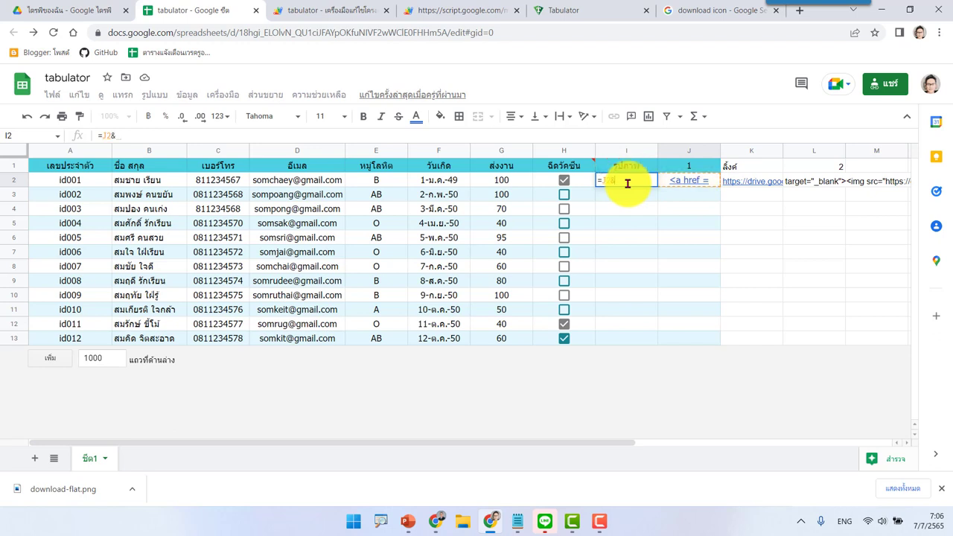
click(753, 181)
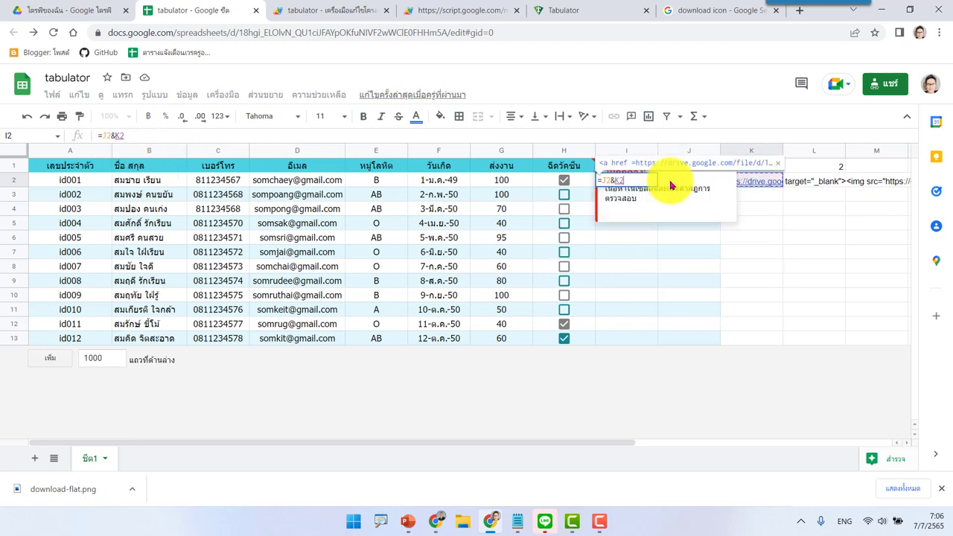
text(&)
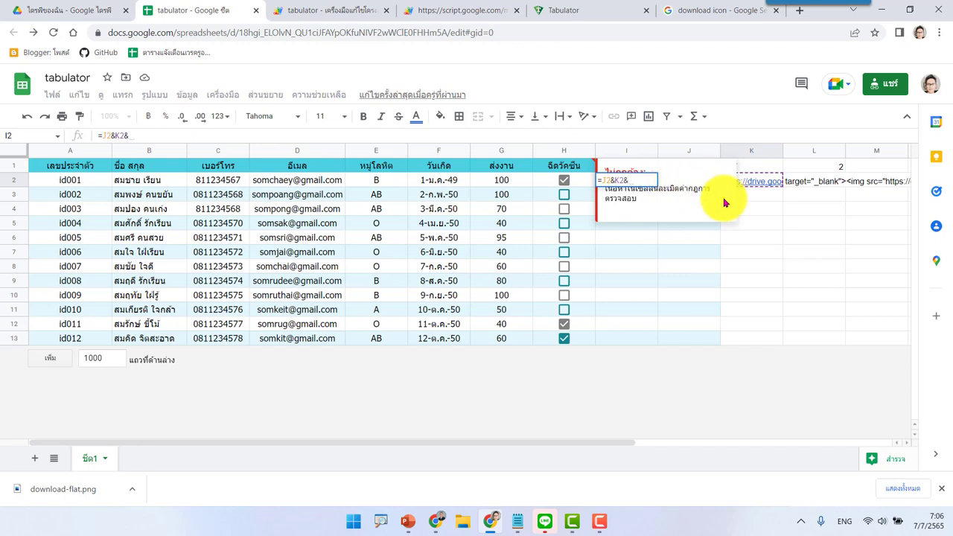
click(813, 183)
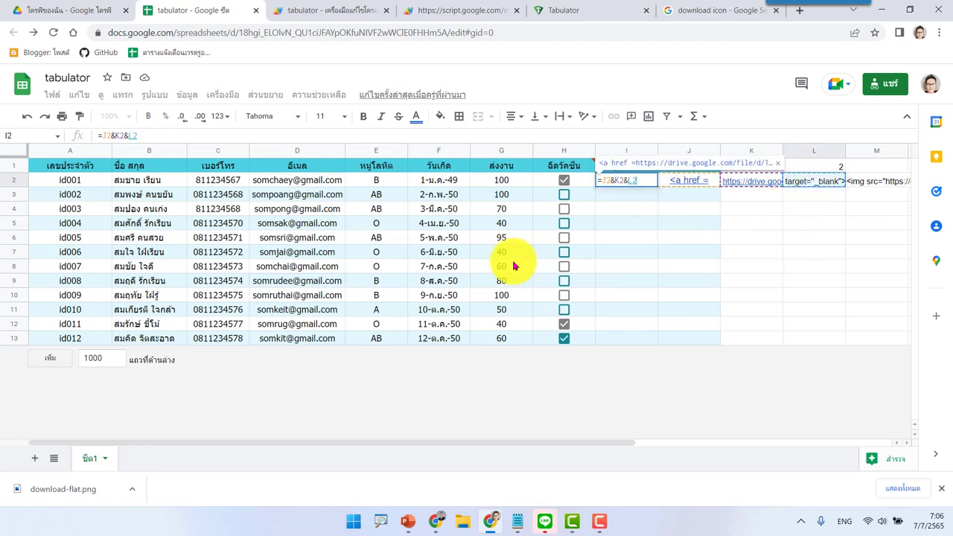
key(Return)
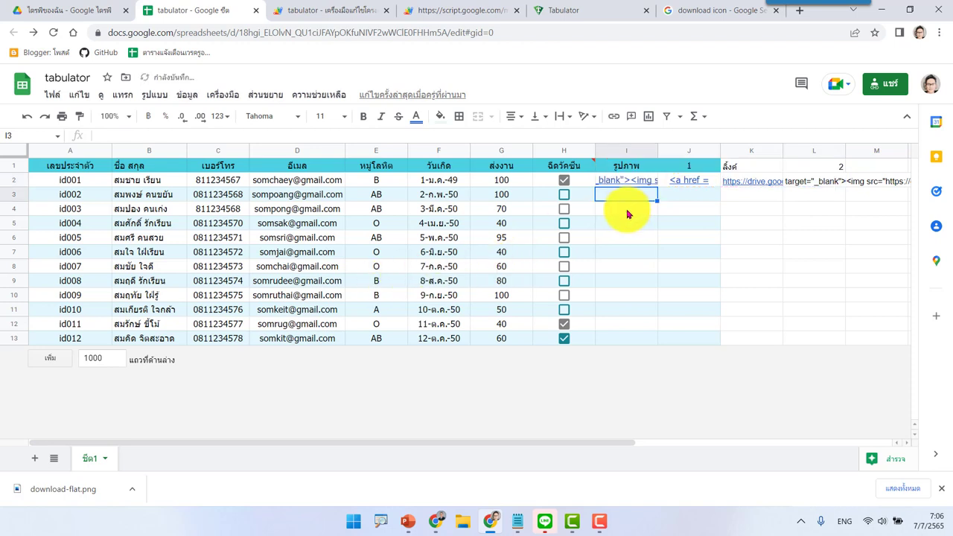
click(624, 183)
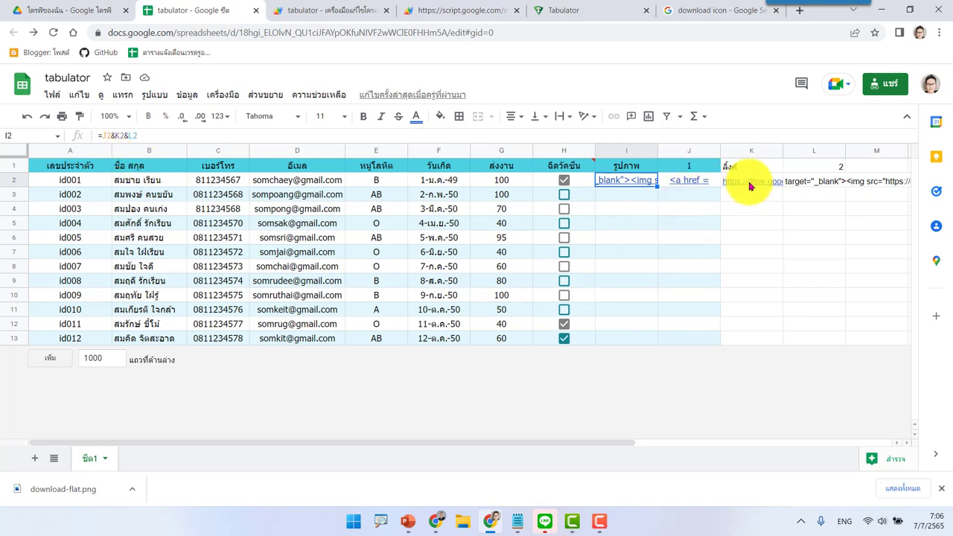
mouse_move(659, 186)
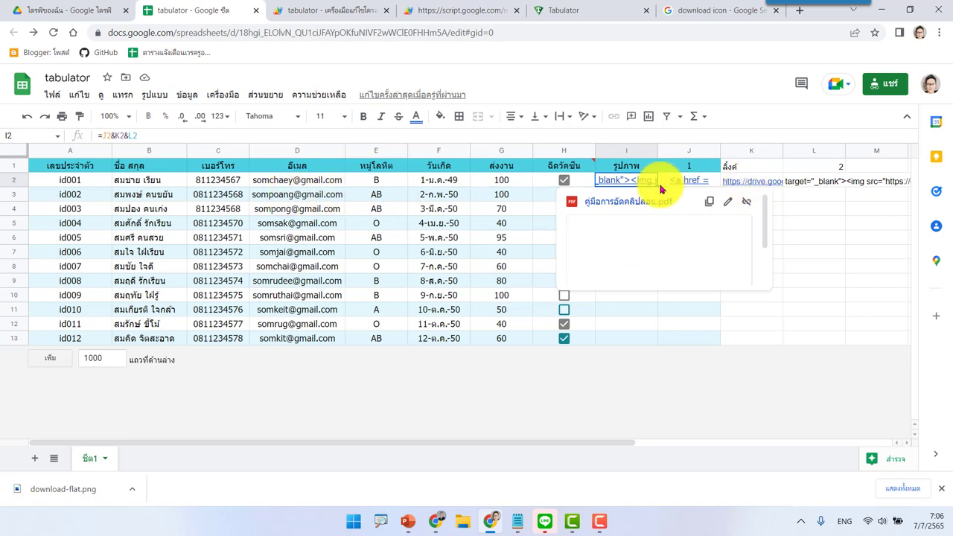
Fill J2's <a href = text down to J13.
click(858, 238)
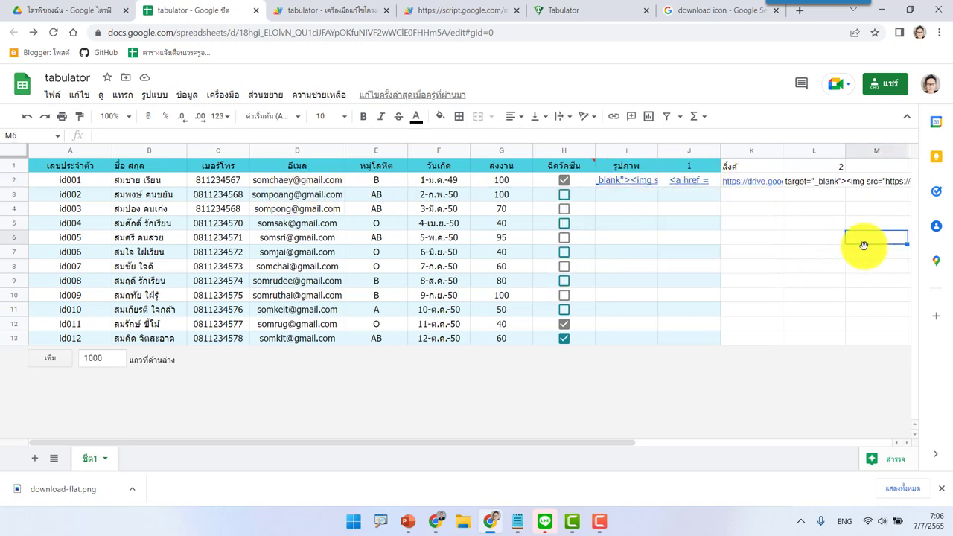
click(694, 188)
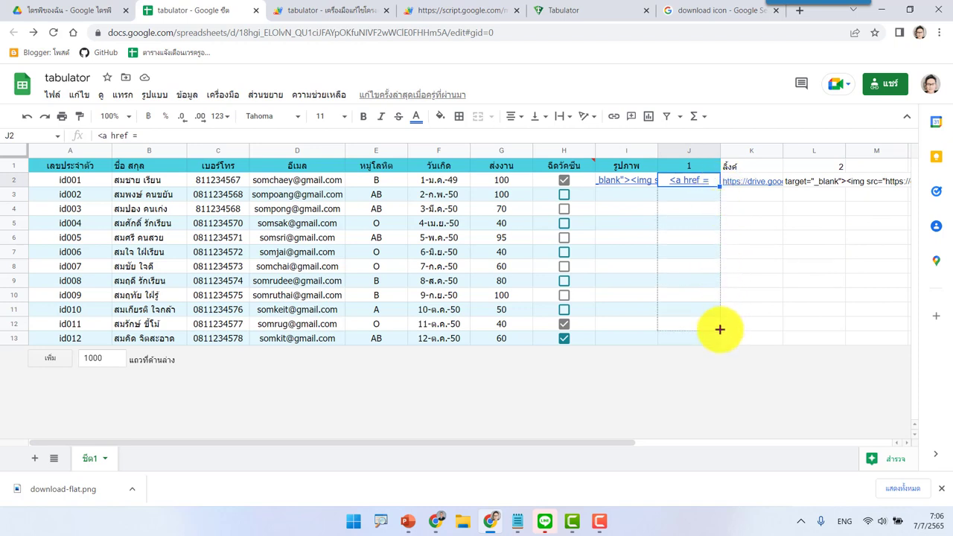
drag(720, 185, 719, 338)
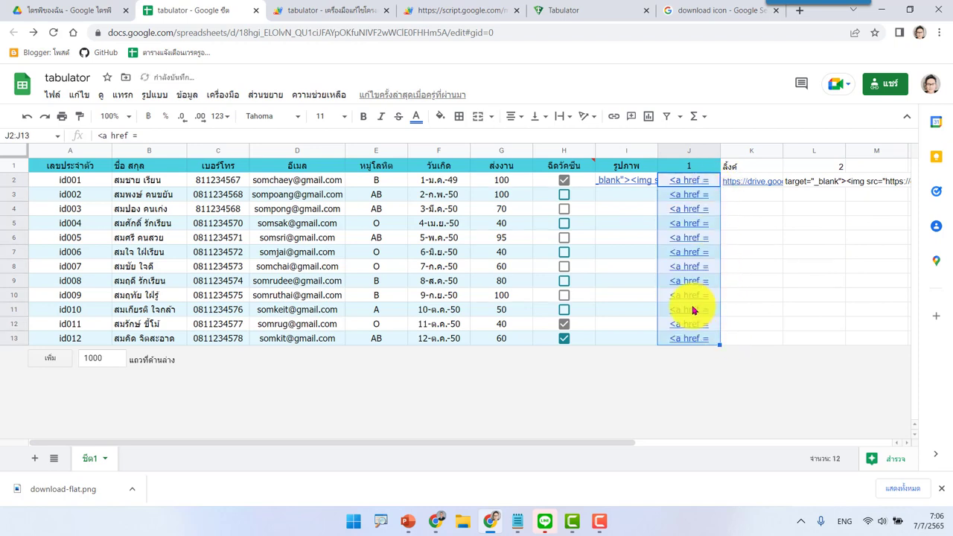
Set column L's text wrapping to Clip and fill L2 down to L13.
click(810, 182)
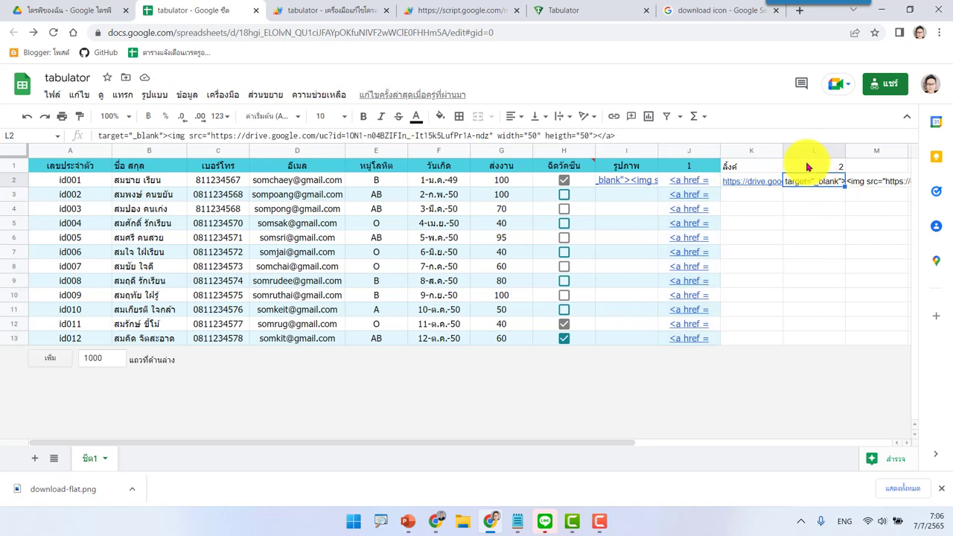
click(798, 151)
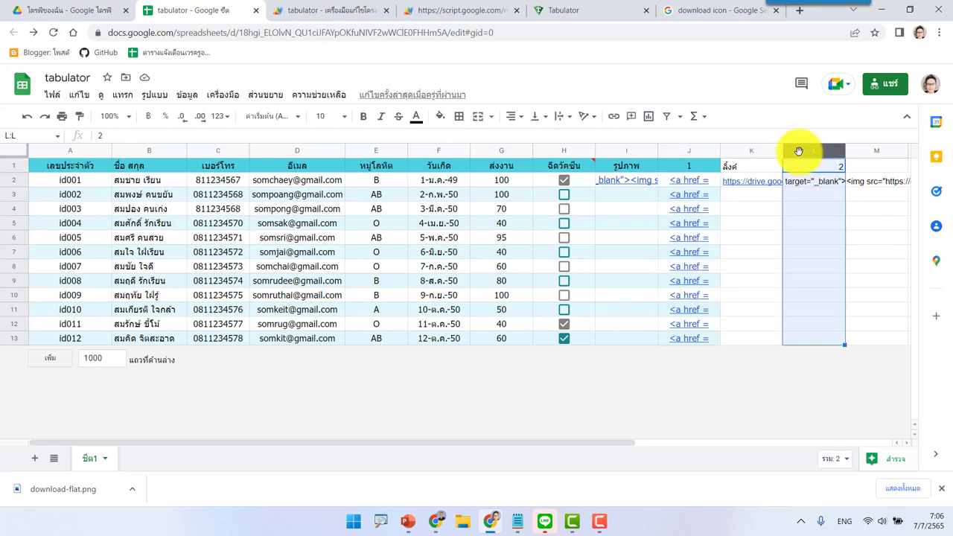
click(569, 118)
click(589, 137)
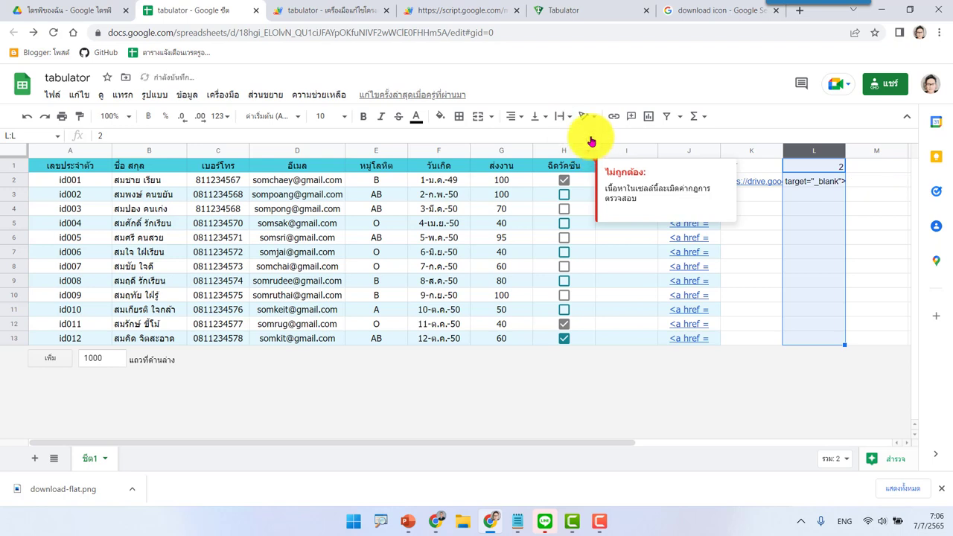
click(814, 188)
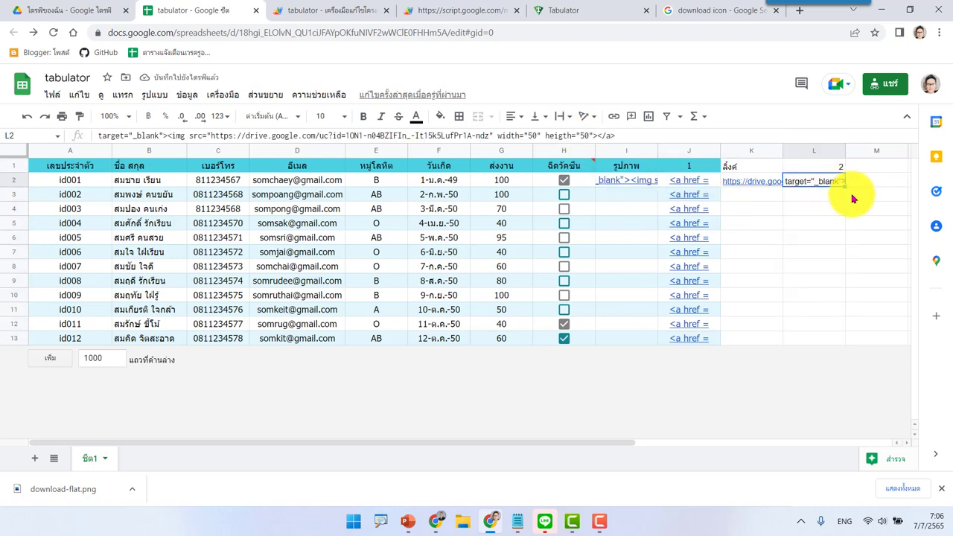
drag(845, 185, 843, 336)
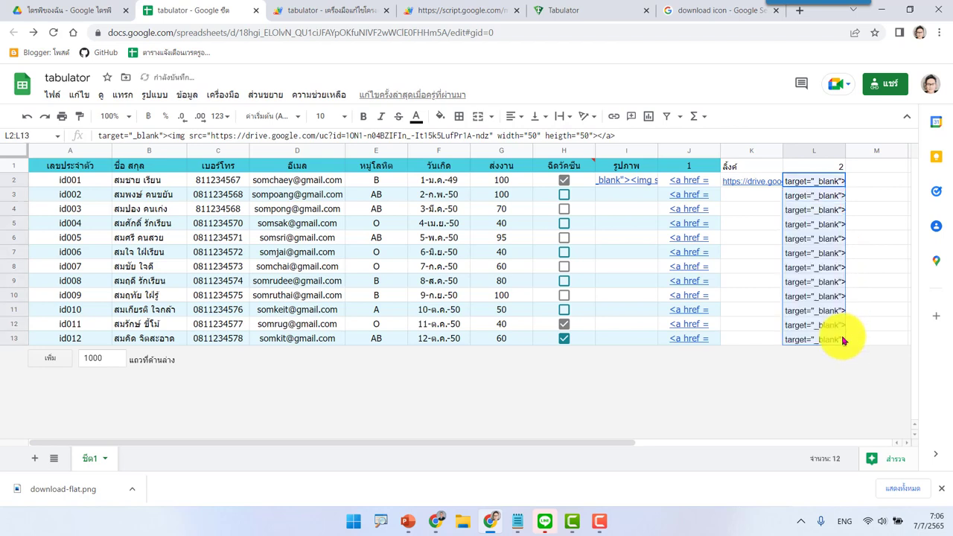
Check the Drive link in K2.
click(752, 195)
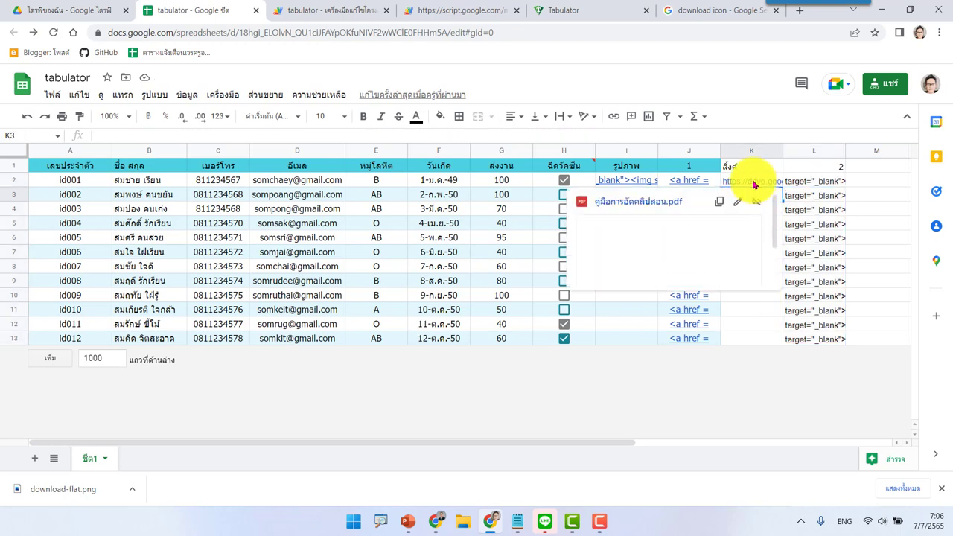
click(754, 184)
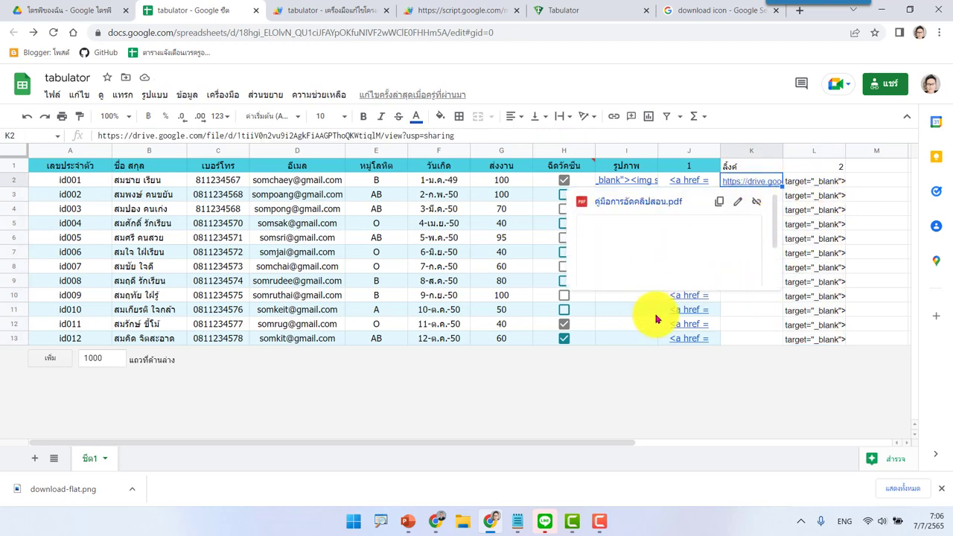
click(754, 312)
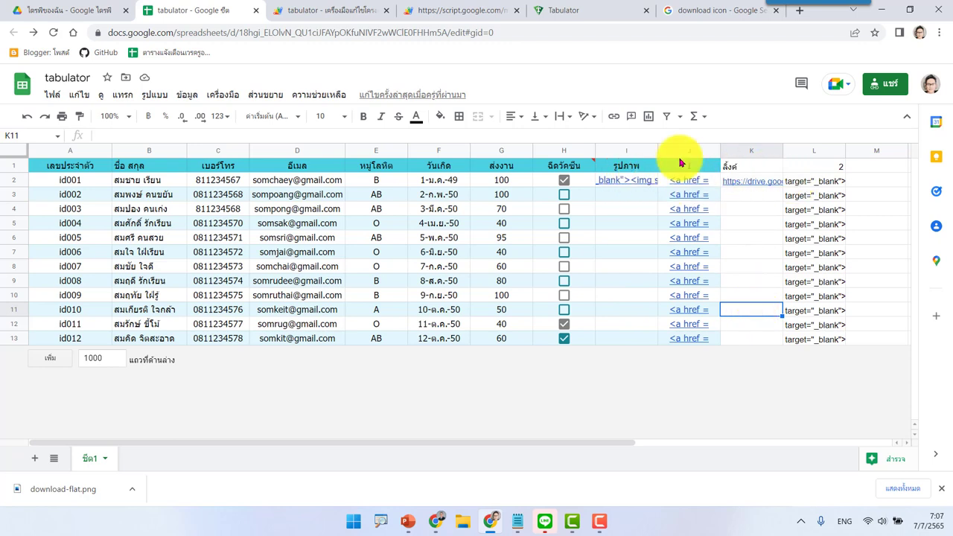
Comment out the ลิ้งค์ column definition and change the รูปภาพ formatter from "image" to "html".
click(332, 11)
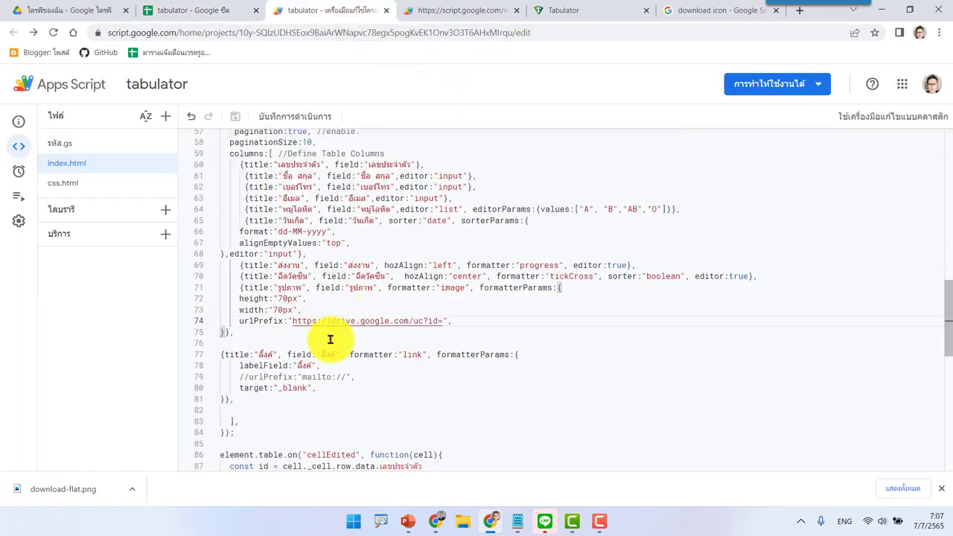
drag(258, 401, 201, 357)
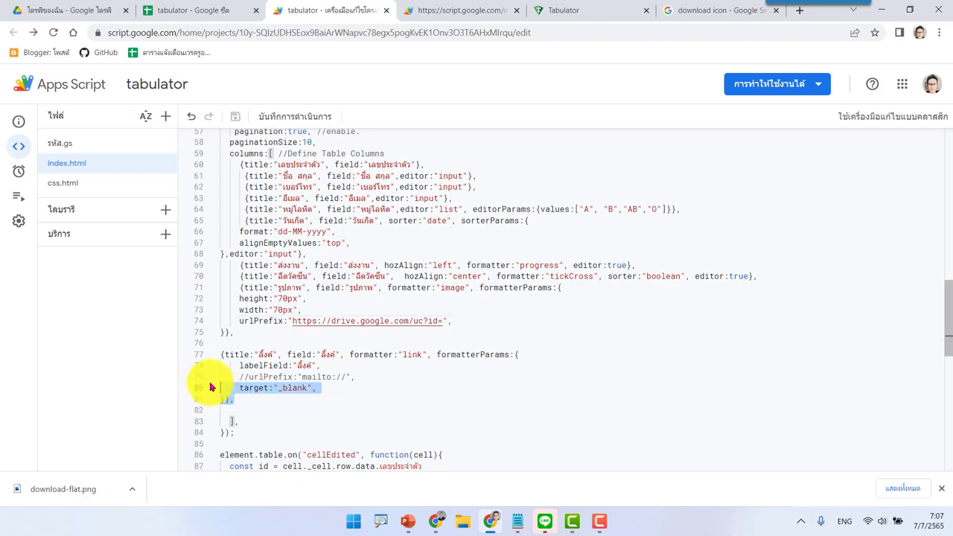
key(ctrl+slash)
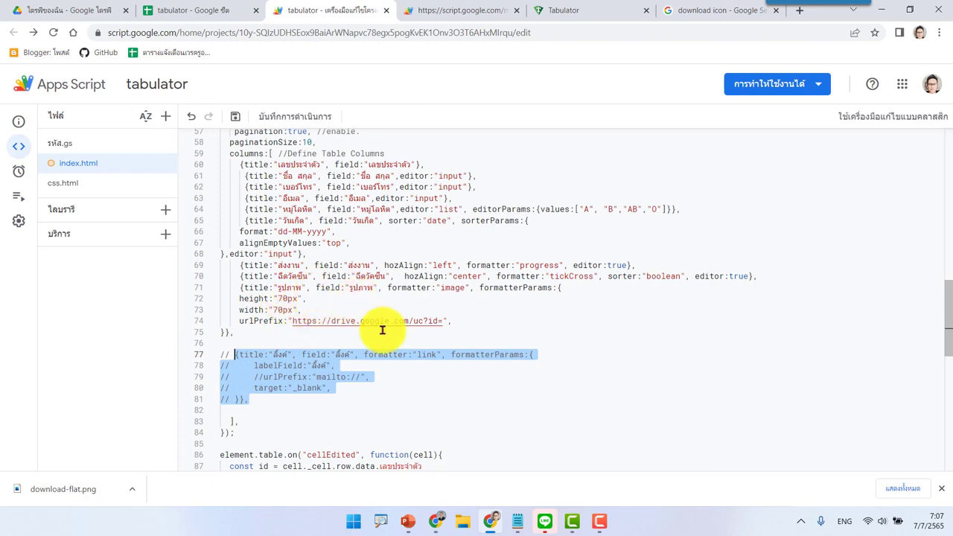
double_click(452, 287)
text(html)
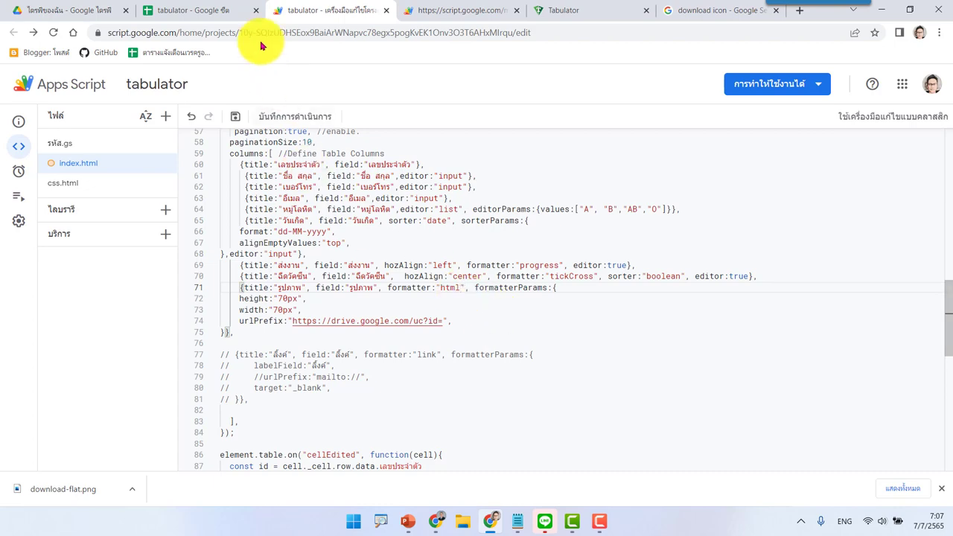
click(224, 10)
Comment out the รูปภาพ column's fixed height and width lines.
click(624, 187)
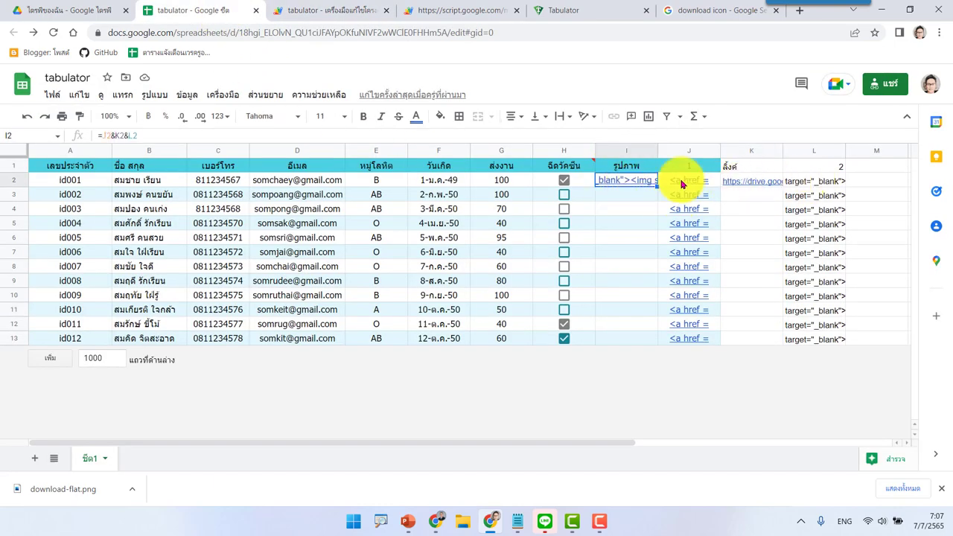
click(346, 12)
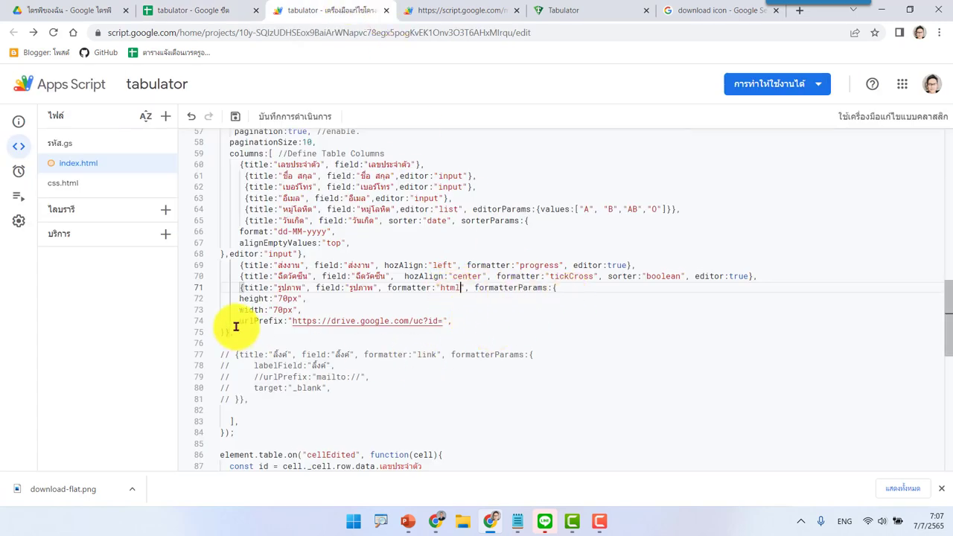
drag(307, 312, 223, 304)
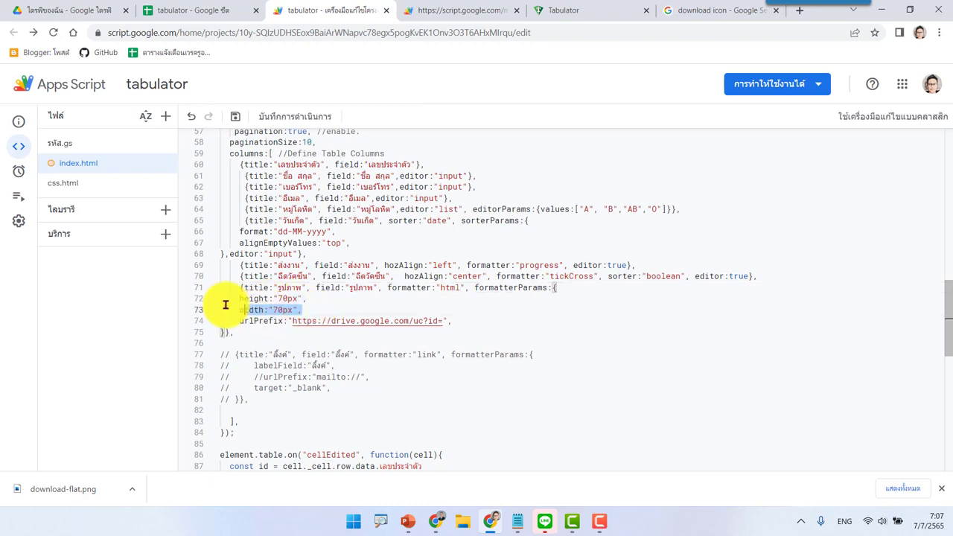
key(ctrl+slash)
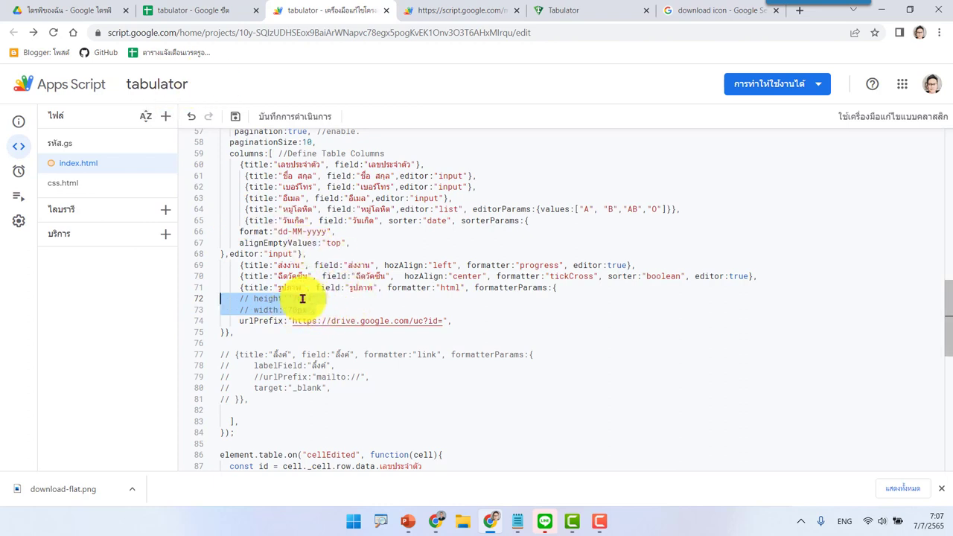
Add labelField:"รูปภาพ" below urlPrefix and save the script project.
click(240, 321)
text(//)
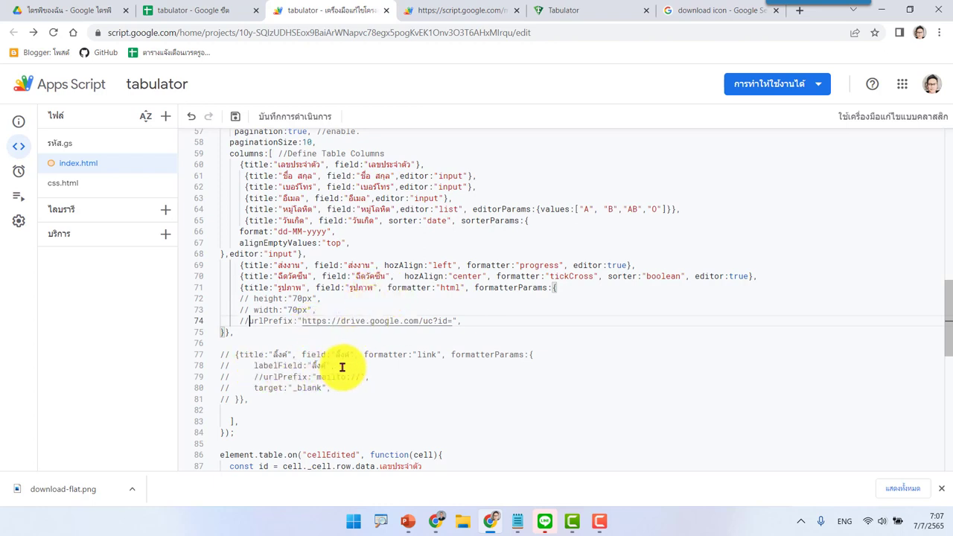
drag(337, 366, 253, 366)
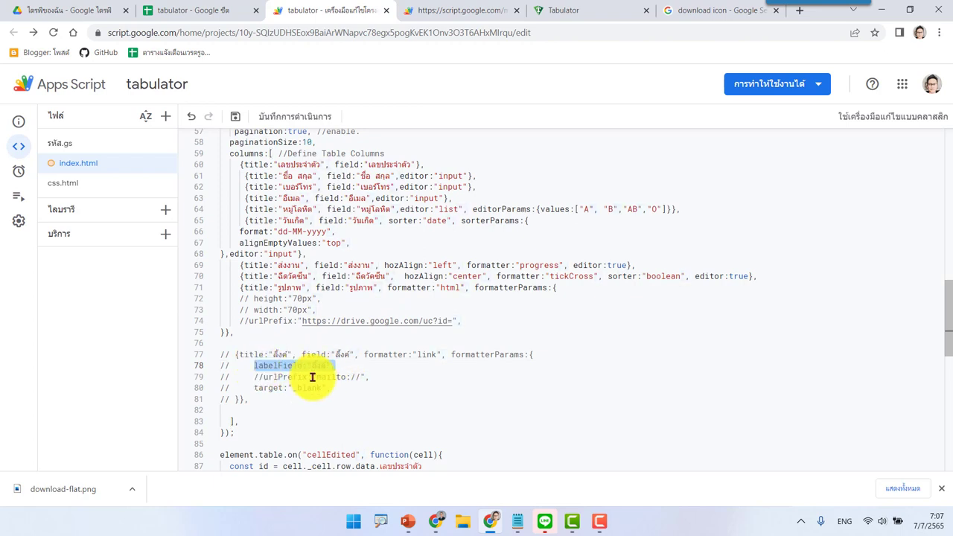
click(480, 320)
key(Return)
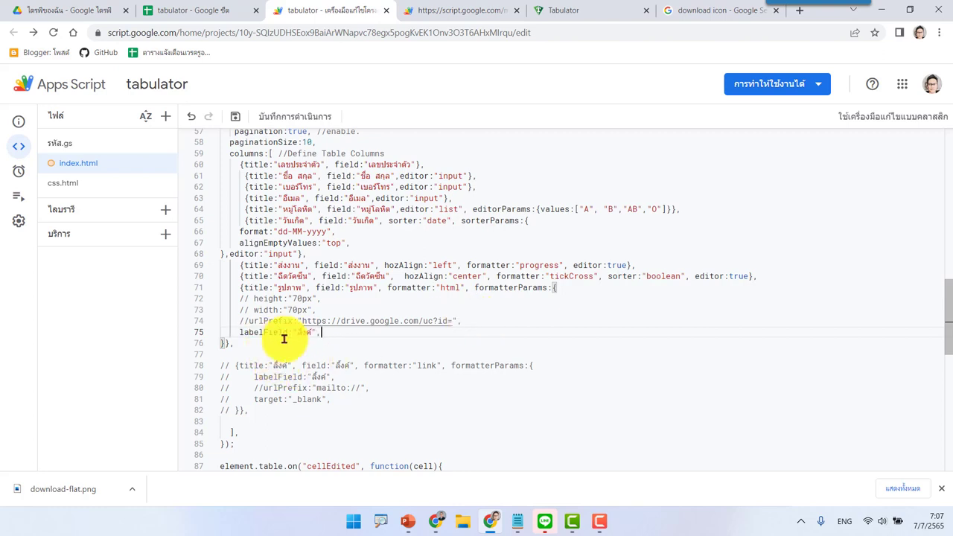
double_click(358, 287)
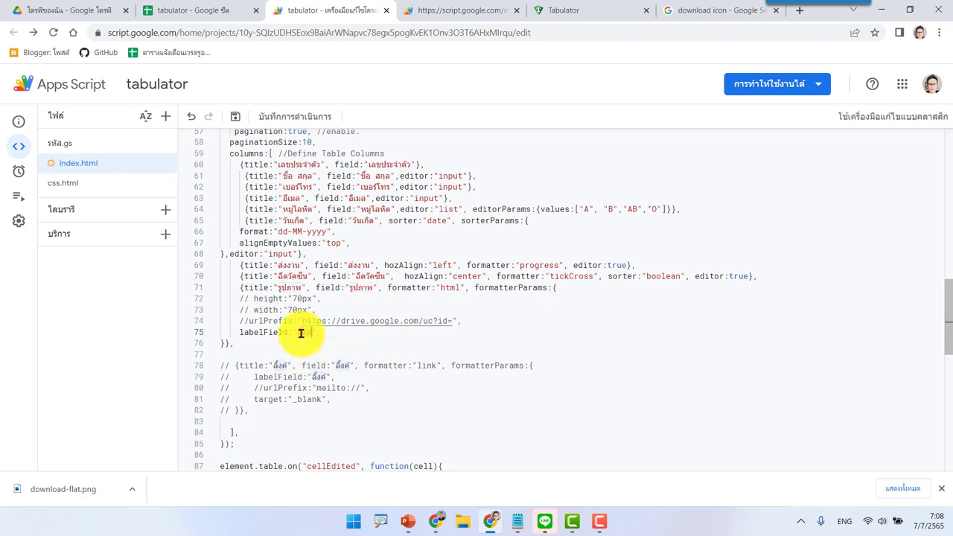
text(รูปภาพ)
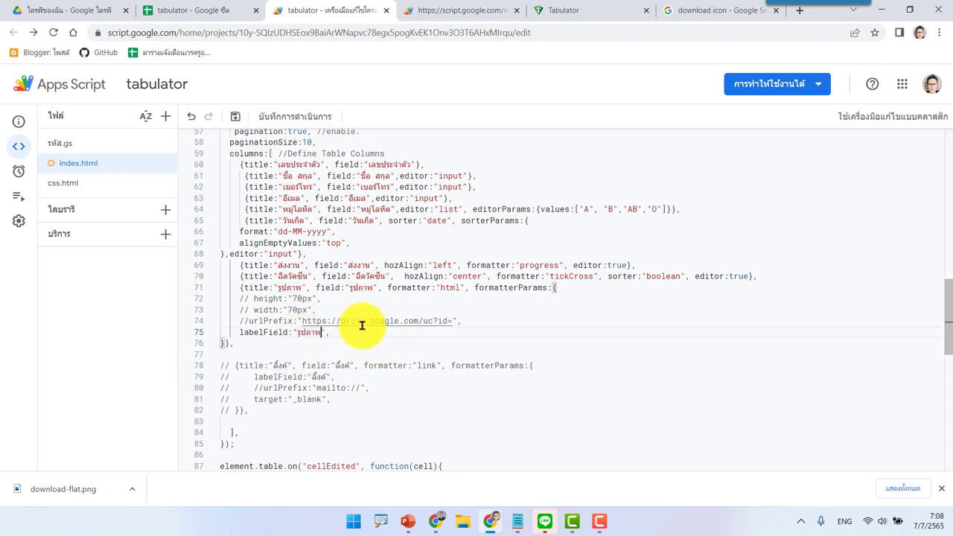
click(362, 333)
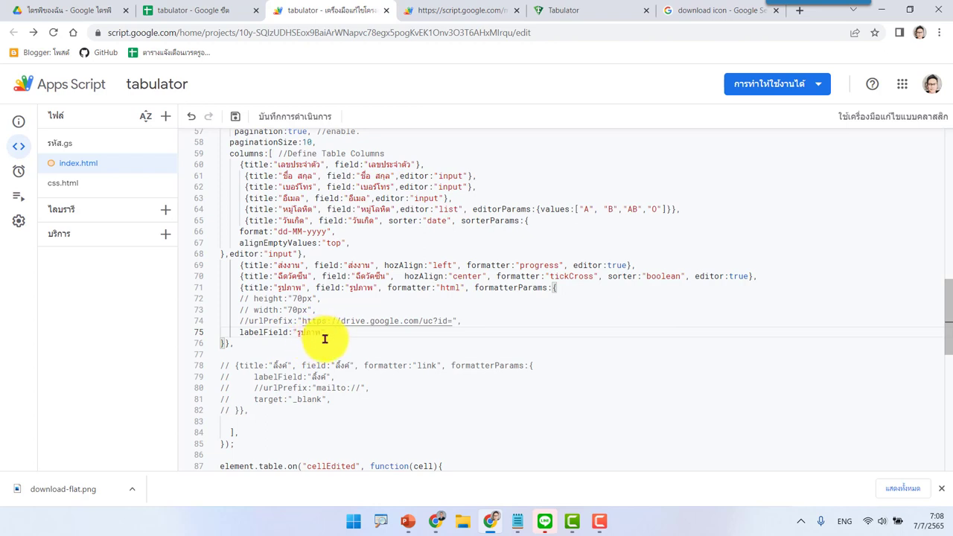
click(444, 288)
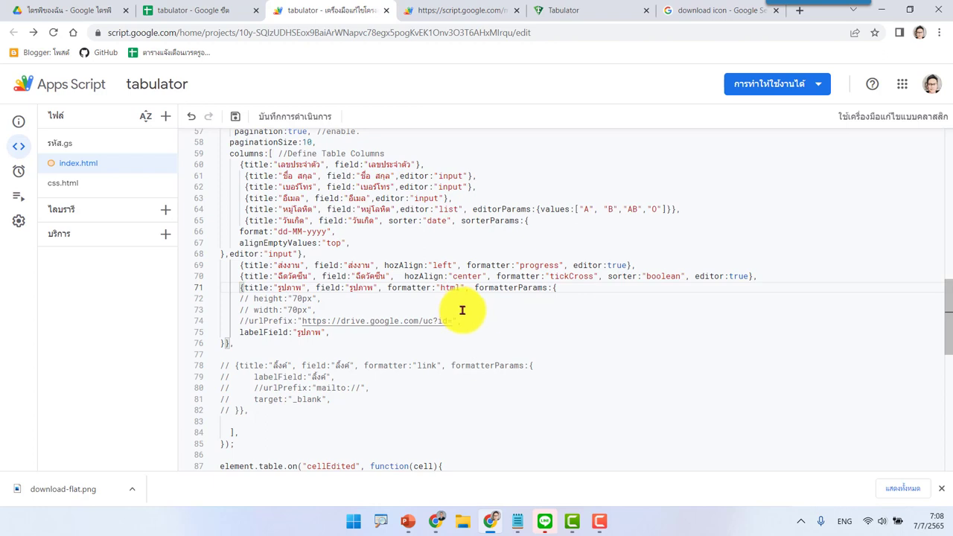
click(237, 117)
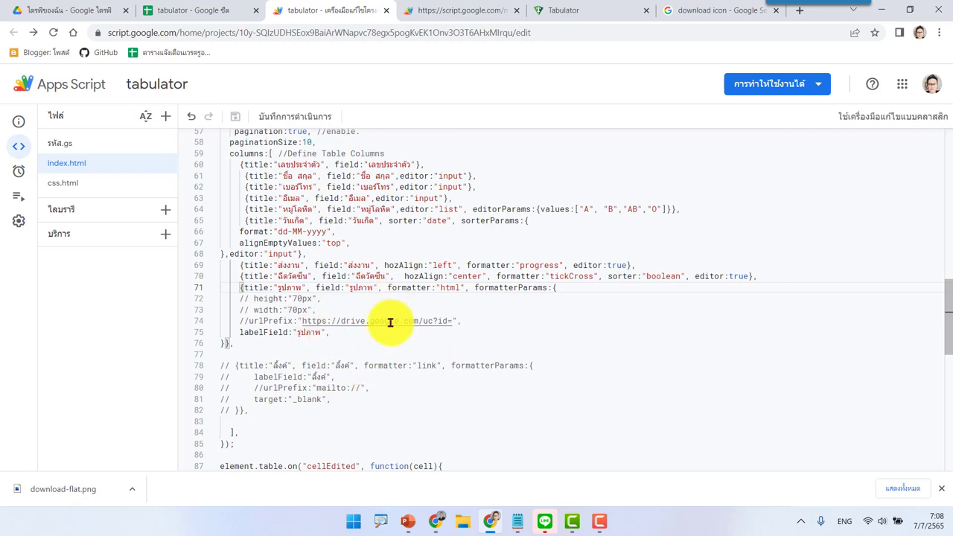
Reload the Tabulator web app to show the green download icon in the รูปภาพ column.
click(477, 9)
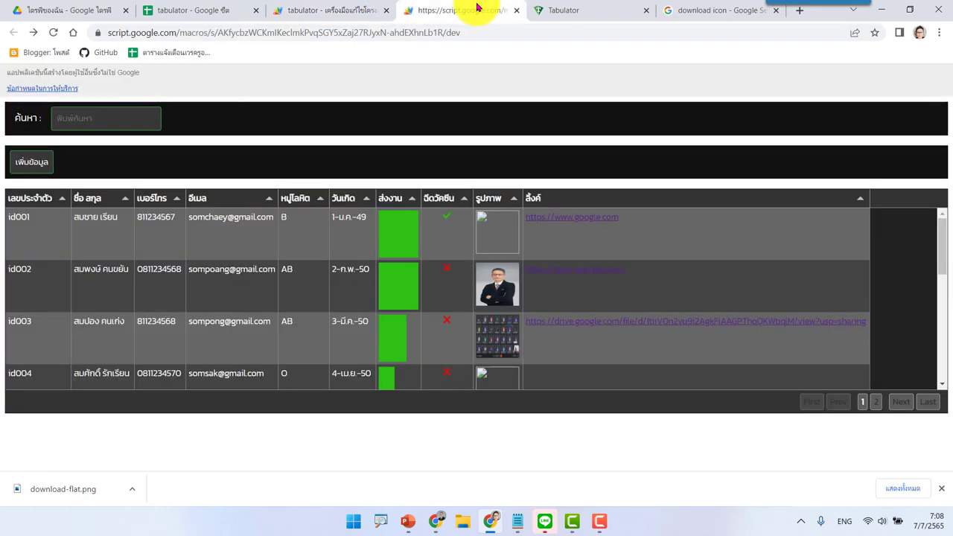
click(53, 35)
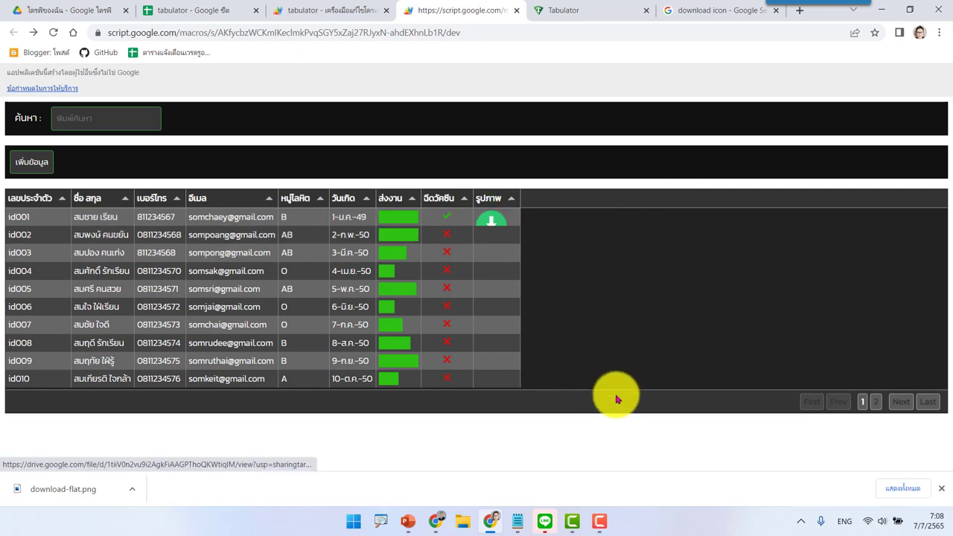
click(942, 488)
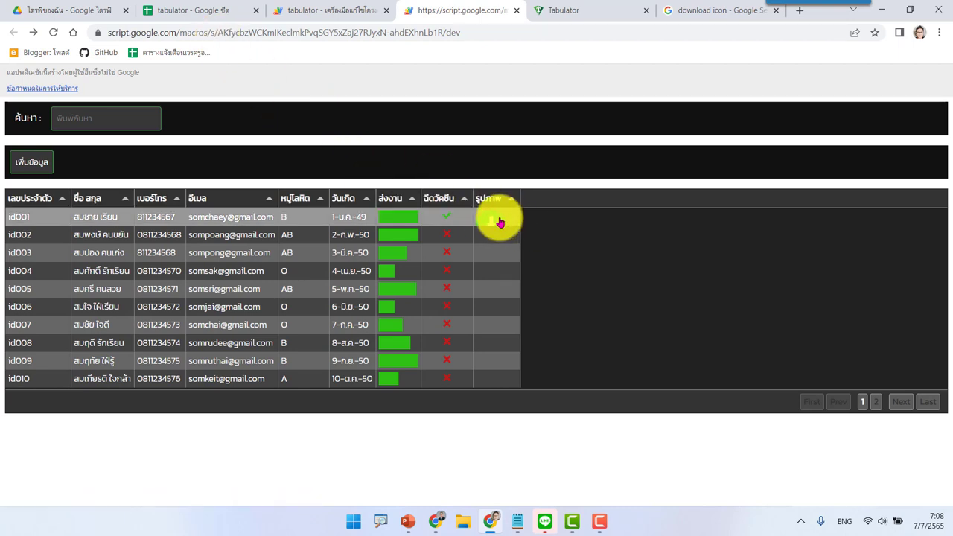
click(211, 12)
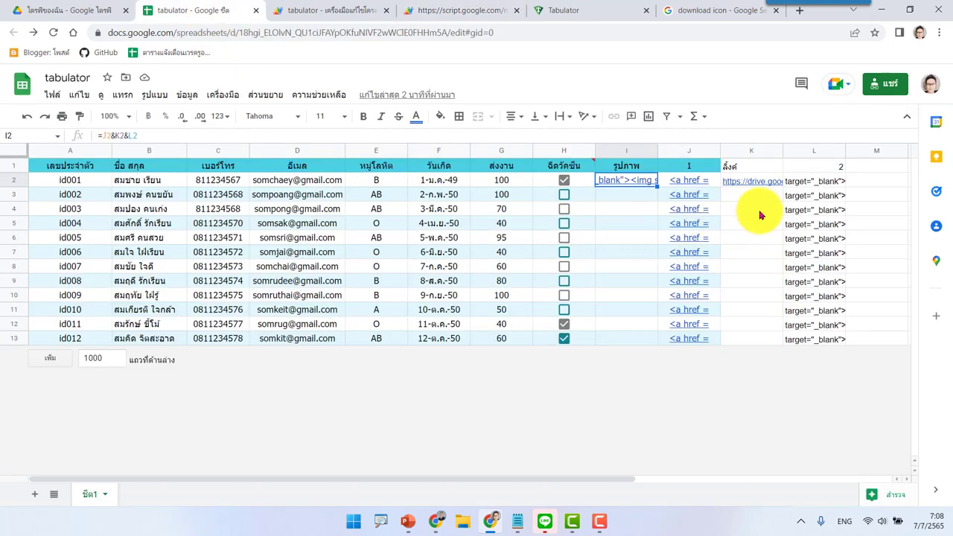
Change the image width and height in L2 from 50 to 30.
click(804, 184)
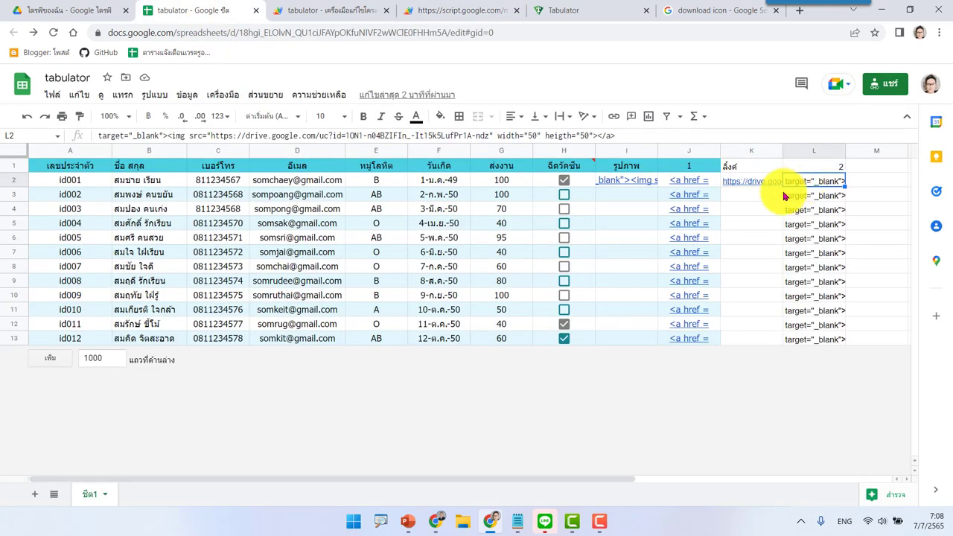
click(529, 133)
double_click(531, 135)
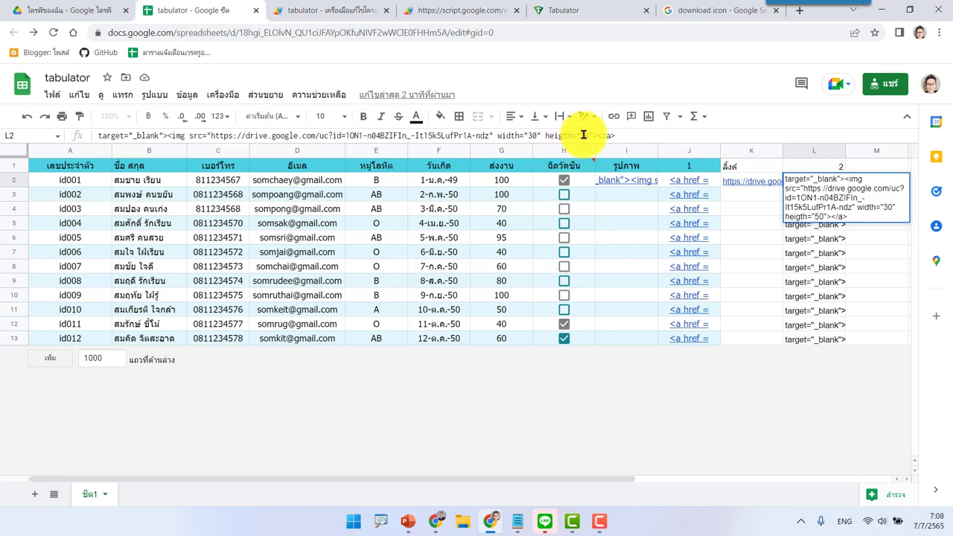
drag(581, 137, 588, 137)
text(3)
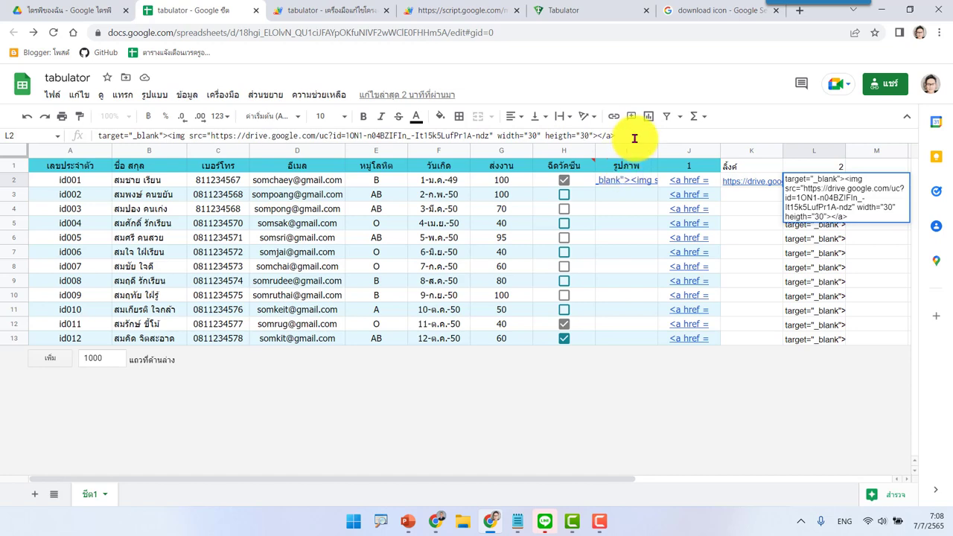
key(Return)
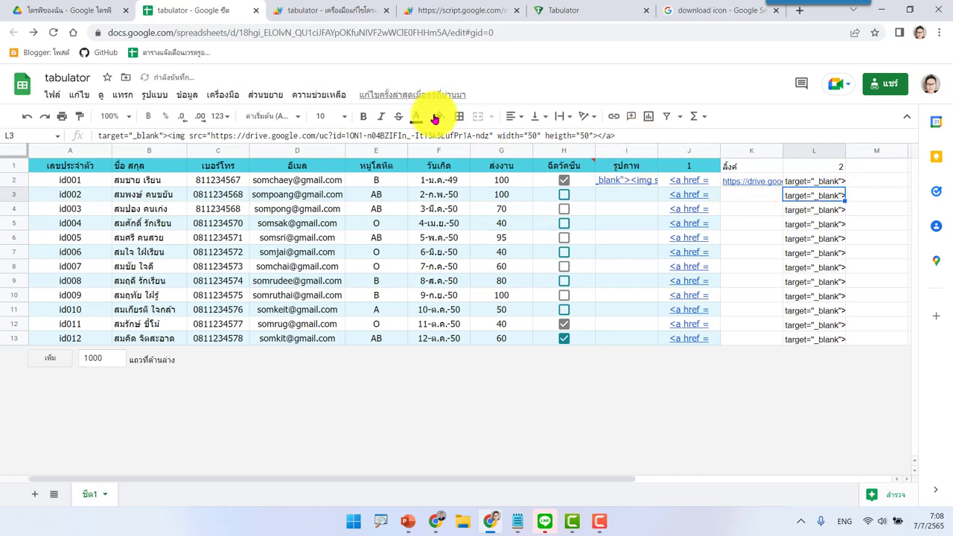
Reload the web app to see the smaller download icon.
click(447, 10)
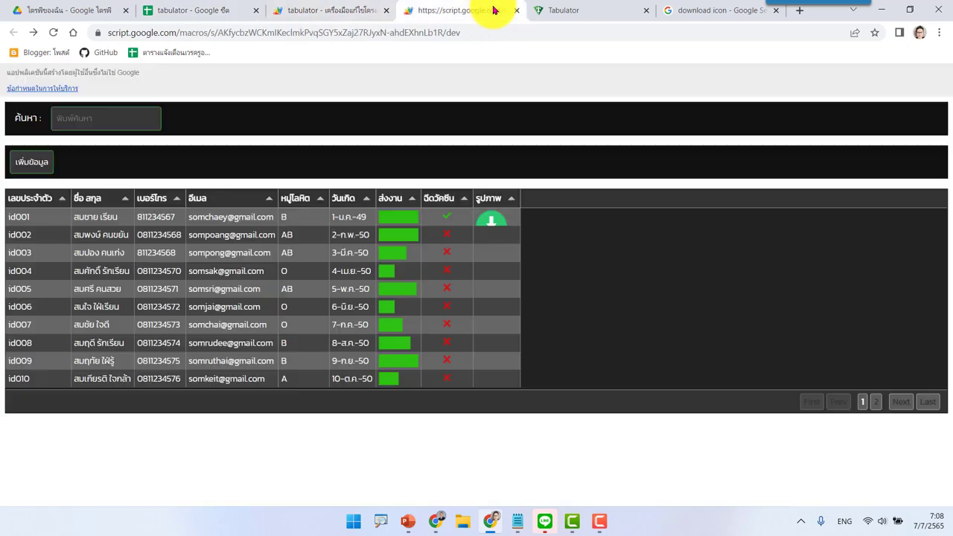
click(53, 33)
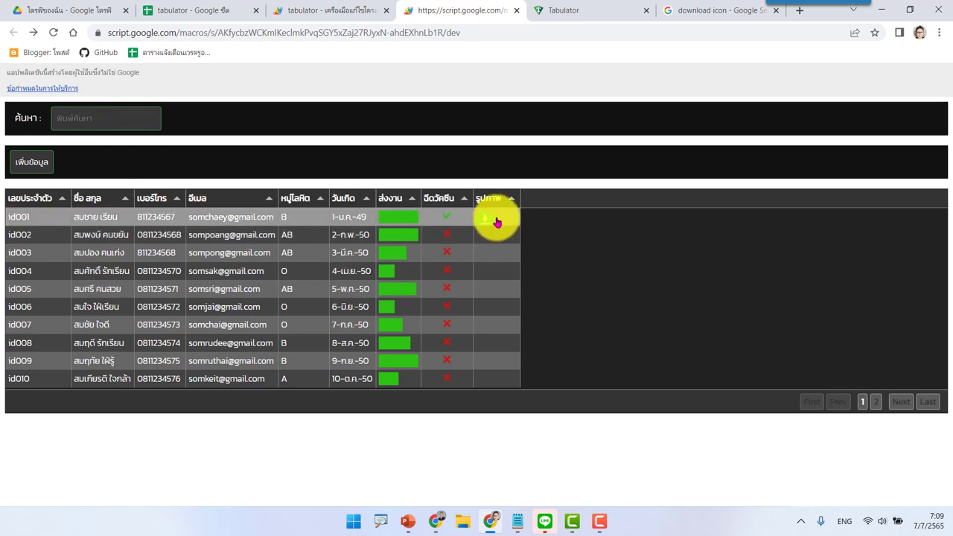
click(320, 17)
click(212, 11)
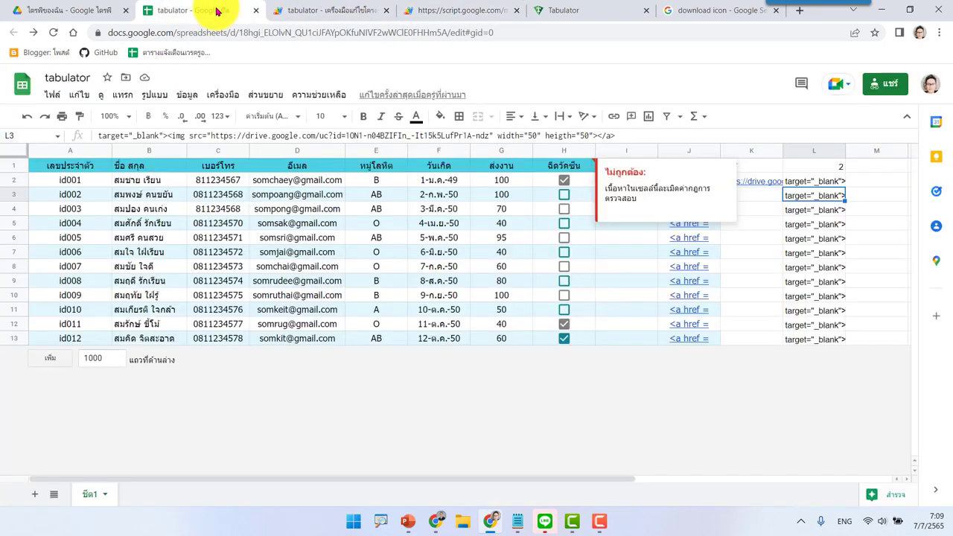
Change the image width and height in L2 from 30 to 20.
click(796, 183)
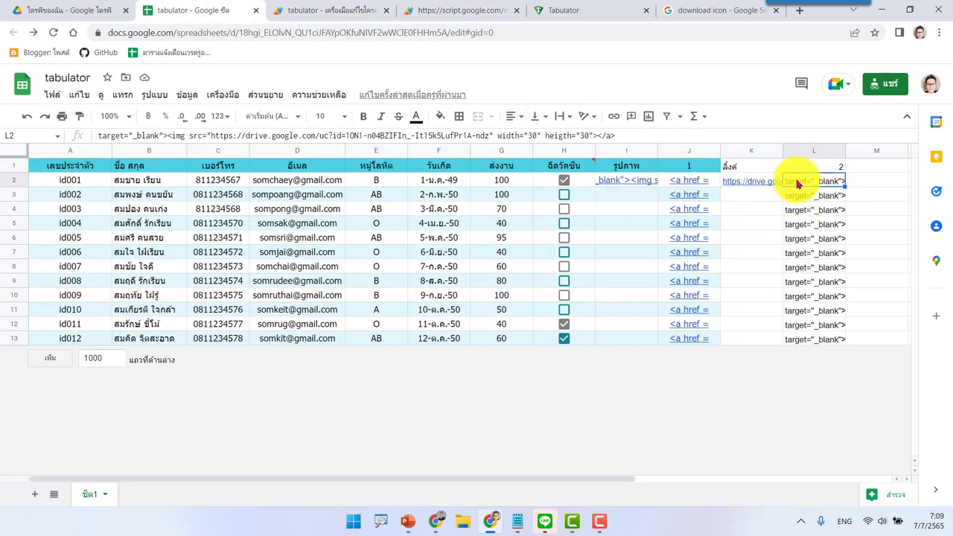
click(530, 134)
double_click(531, 135)
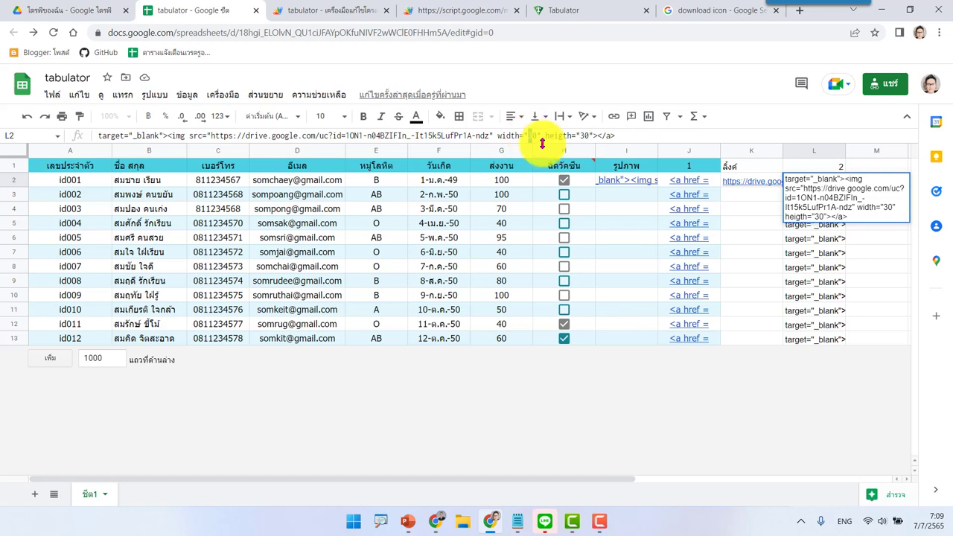
text(20)
double_click(585, 134)
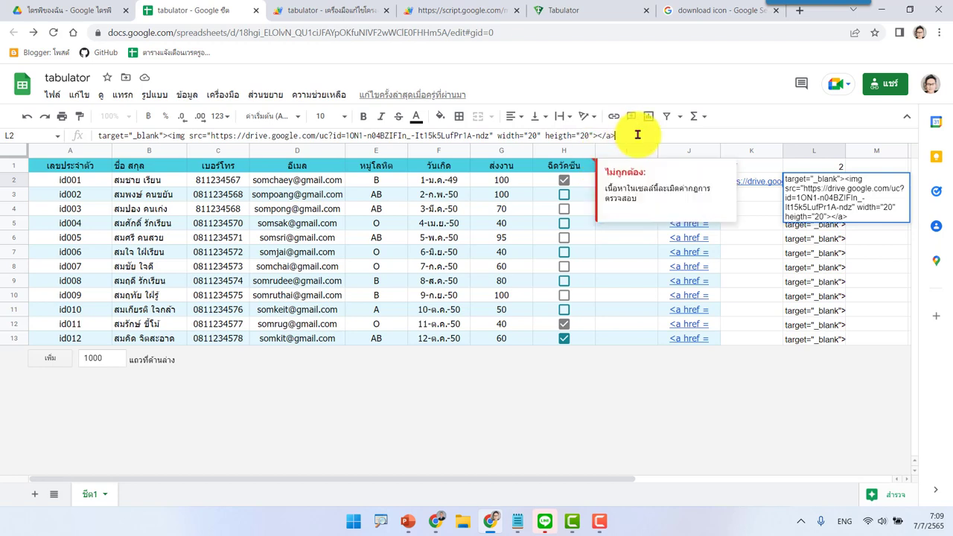
key(Return)
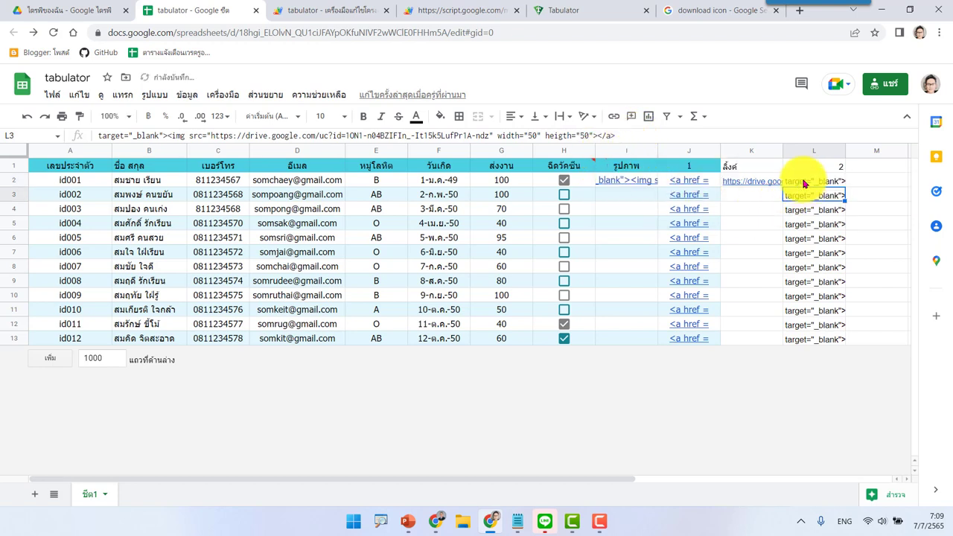
Check L2's updated snippet and reload the Tabulator web app.
click(803, 183)
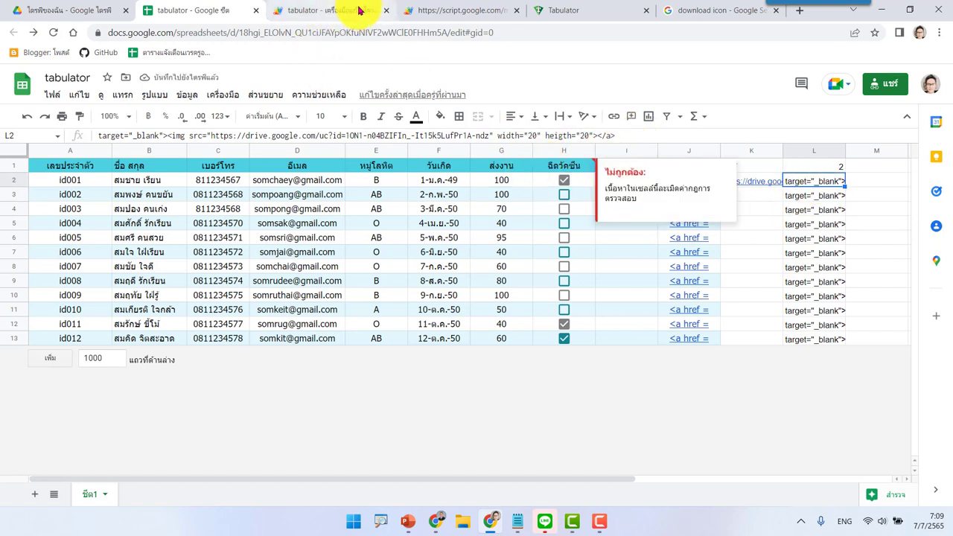
click(467, 10)
click(54, 33)
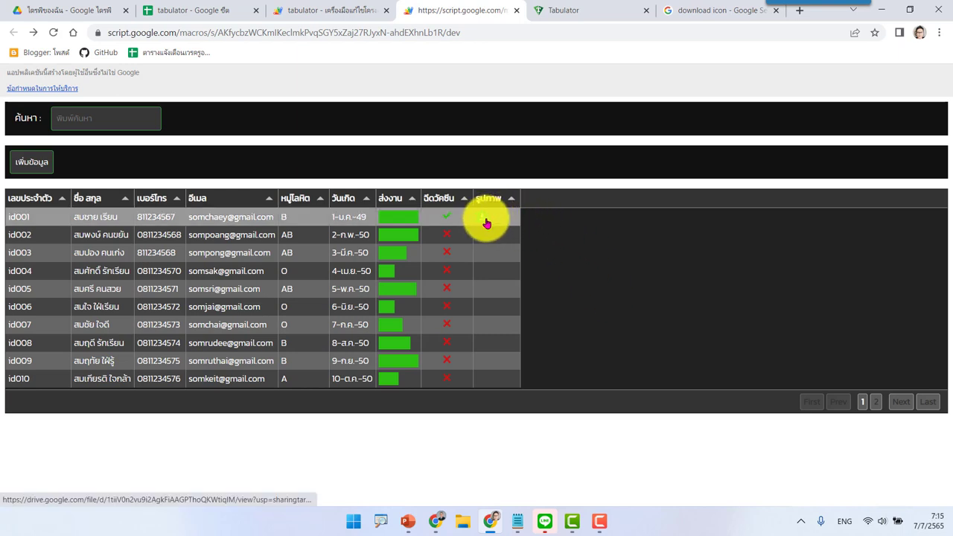
Open id001's Drive PDF คู่มือการอัดคลิปสอน.pdf from its green download icon.
click(486, 223)
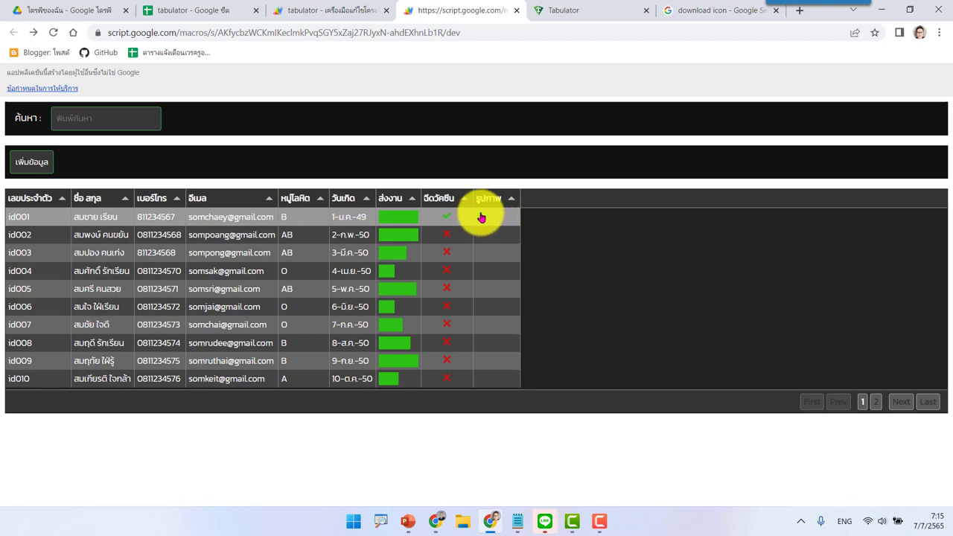
click(191, 11)
mouse_move(217, 154)
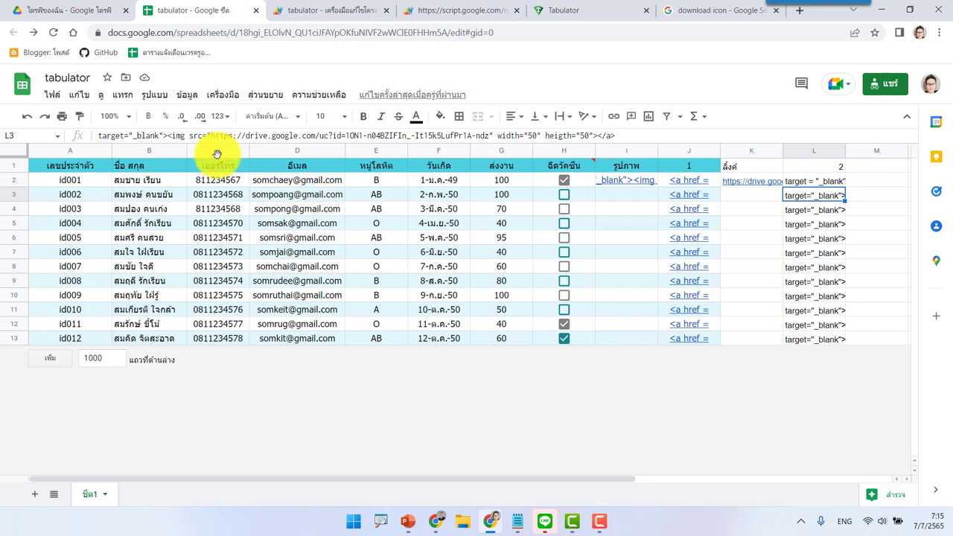
Update L2's link snippet with the 20-pixel image, fill it down to L13, and reload the web app.
click(793, 180)
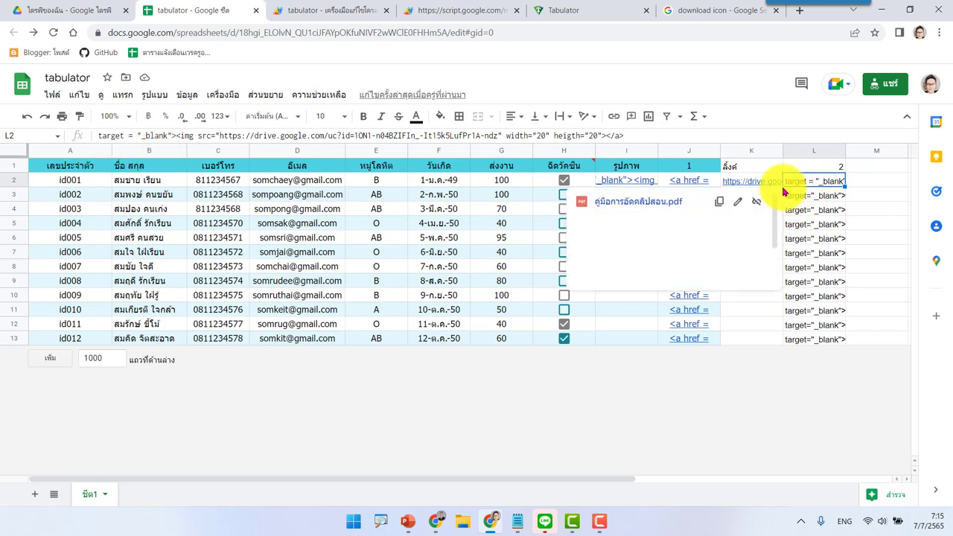
click(100, 136)
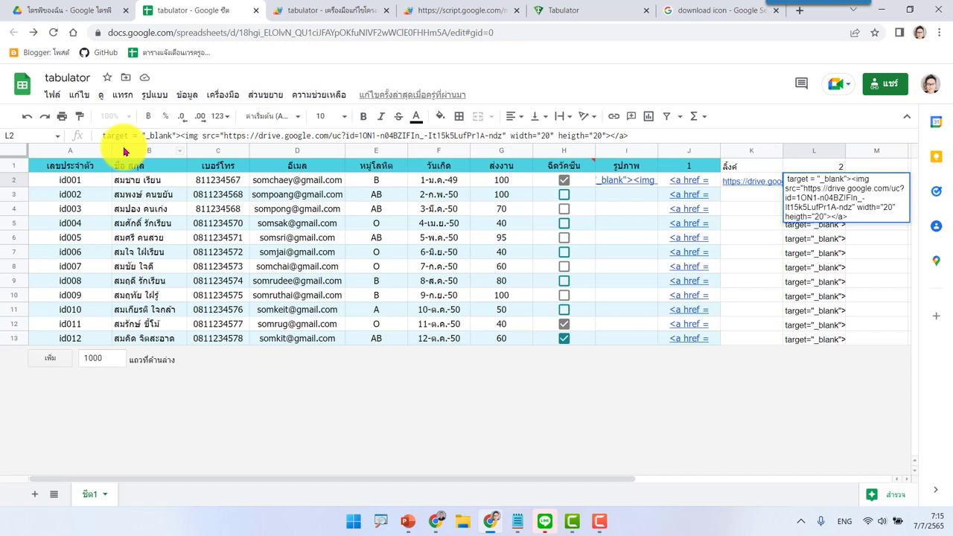
key(Return)
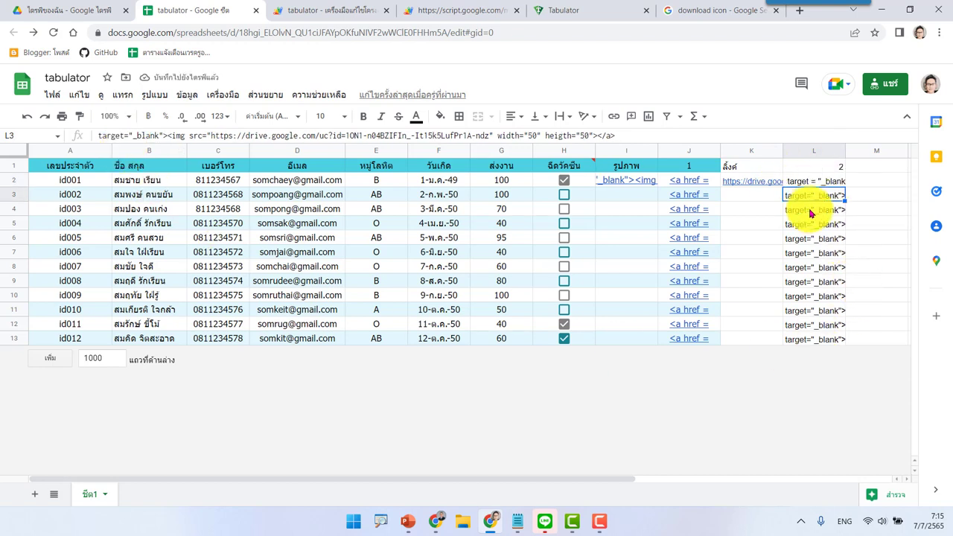
key(Up)
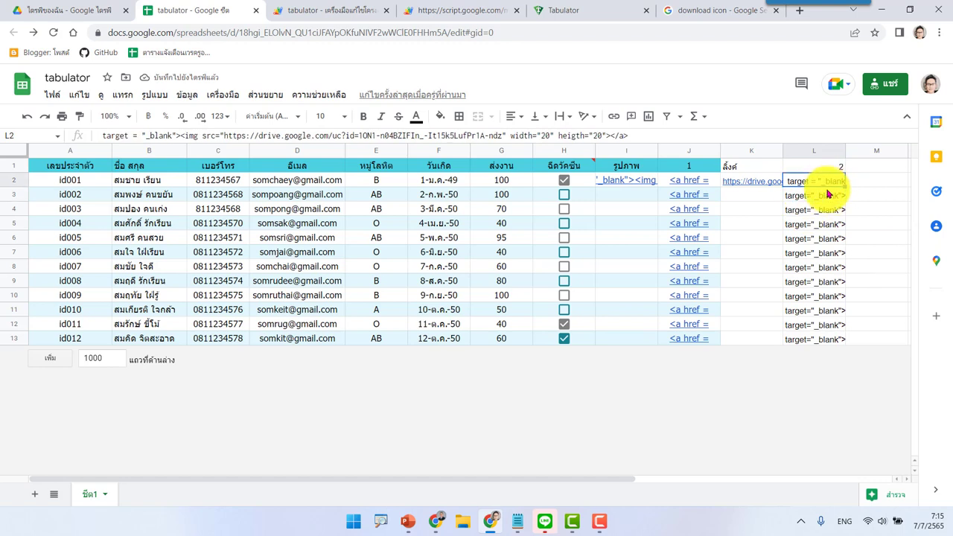
drag(845, 186, 842, 338)
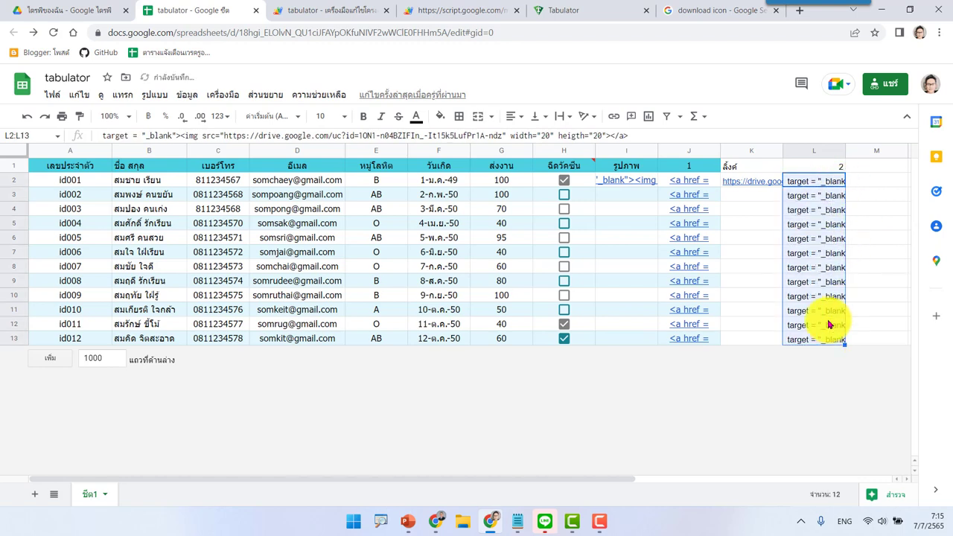
click(824, 324)
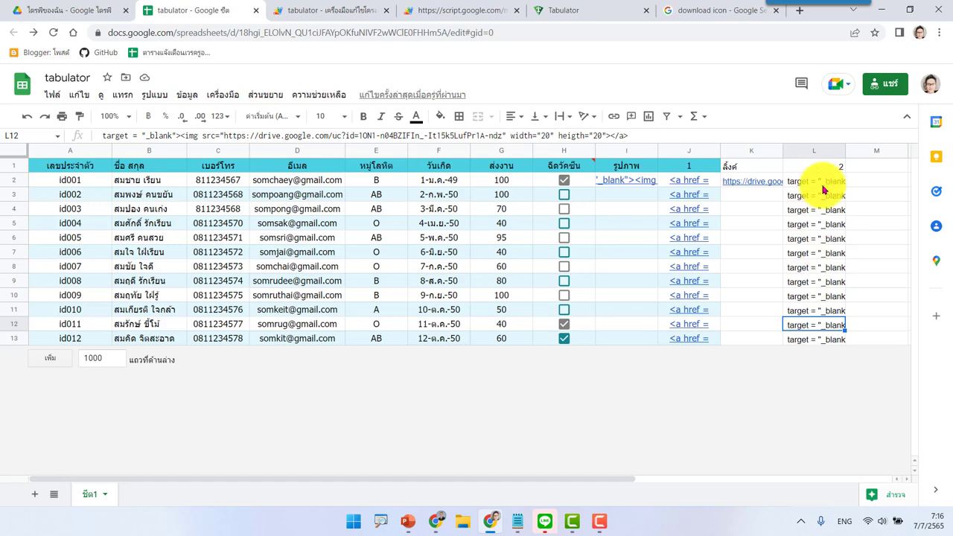
click(337, 10)
click(480, 9)
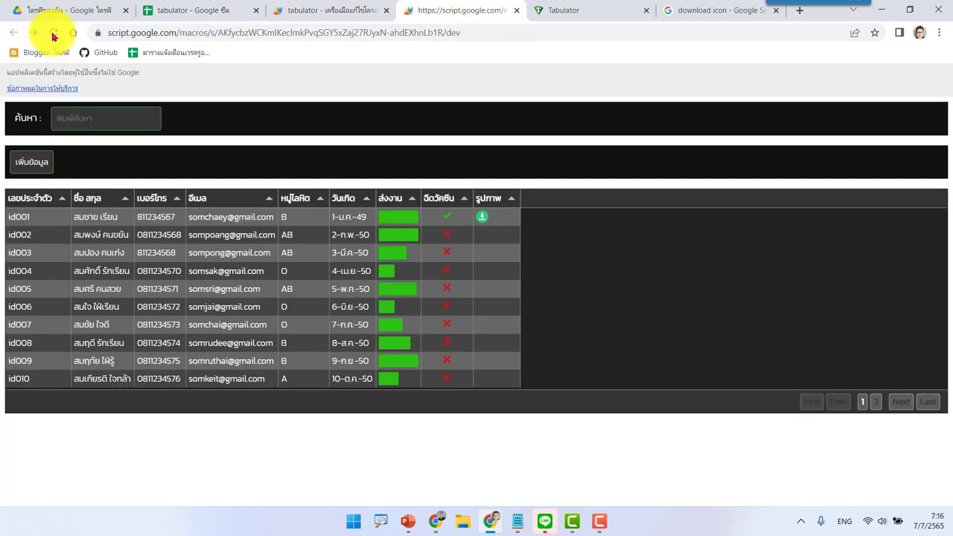
click(53, 32)
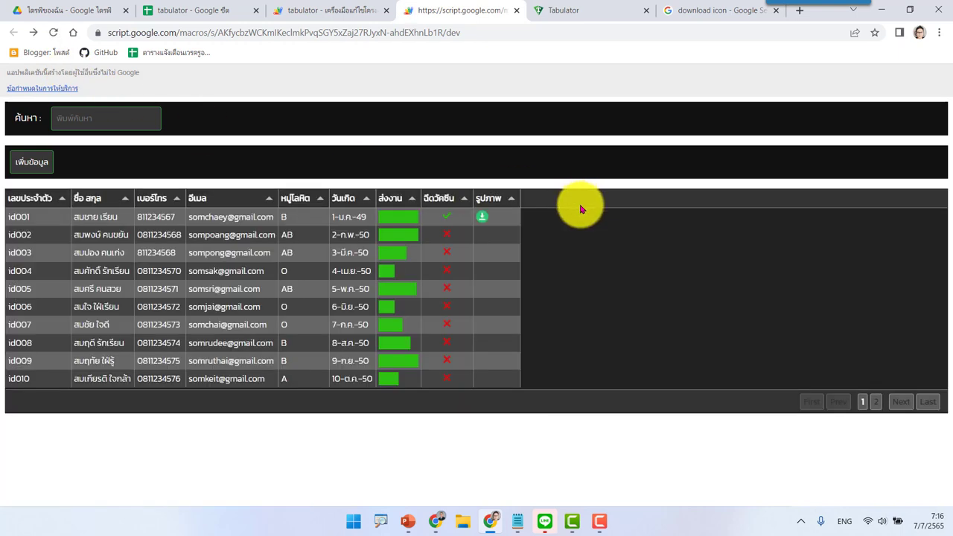
click(486, 219)
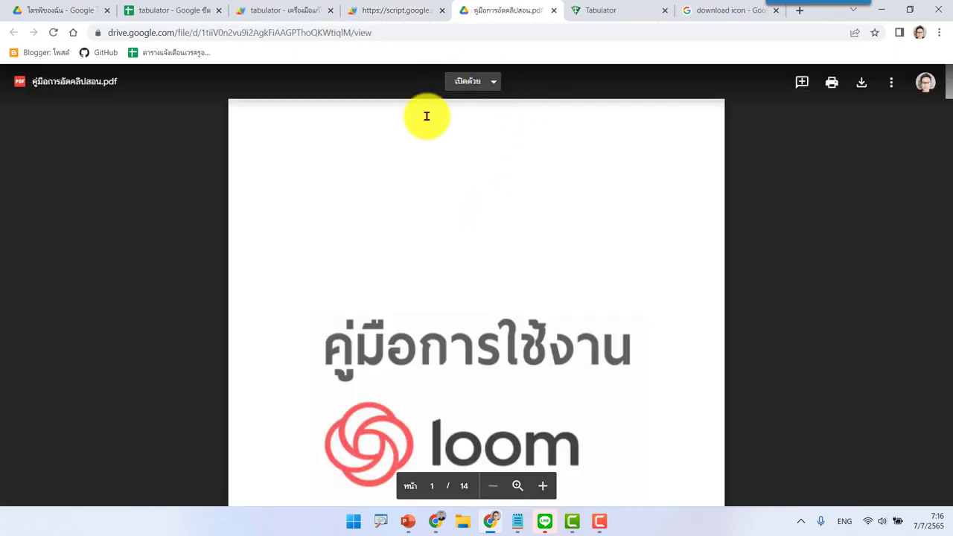
click(554, 11)
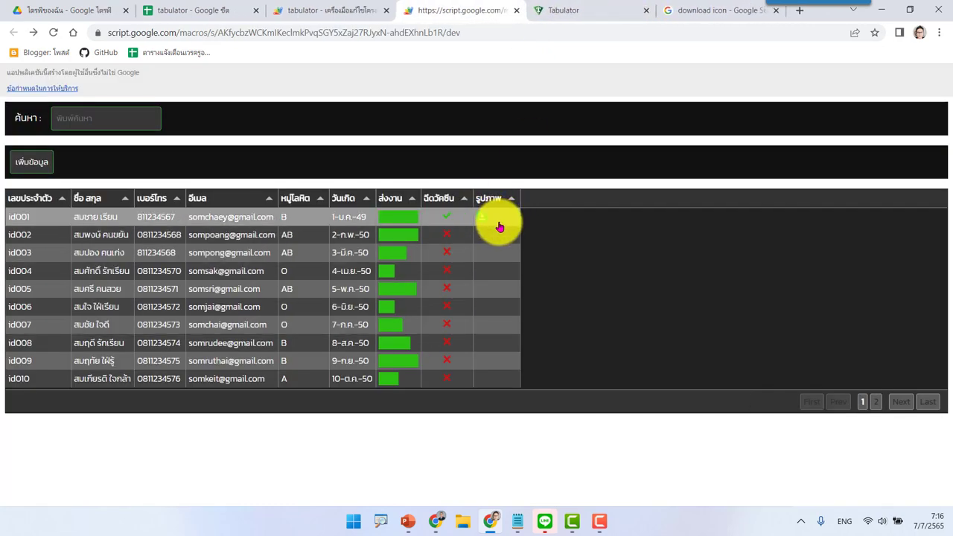
Copy I2's =J2&K2&L2 formula down through I13 and spot-check the results in I2 and I6.
click(195, 10)
click(760, 200)
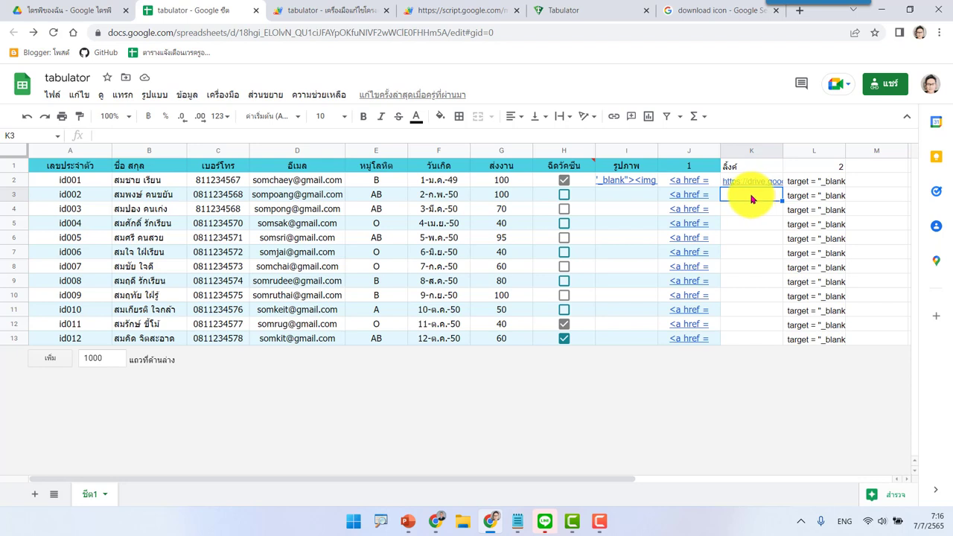
click(629, 181)
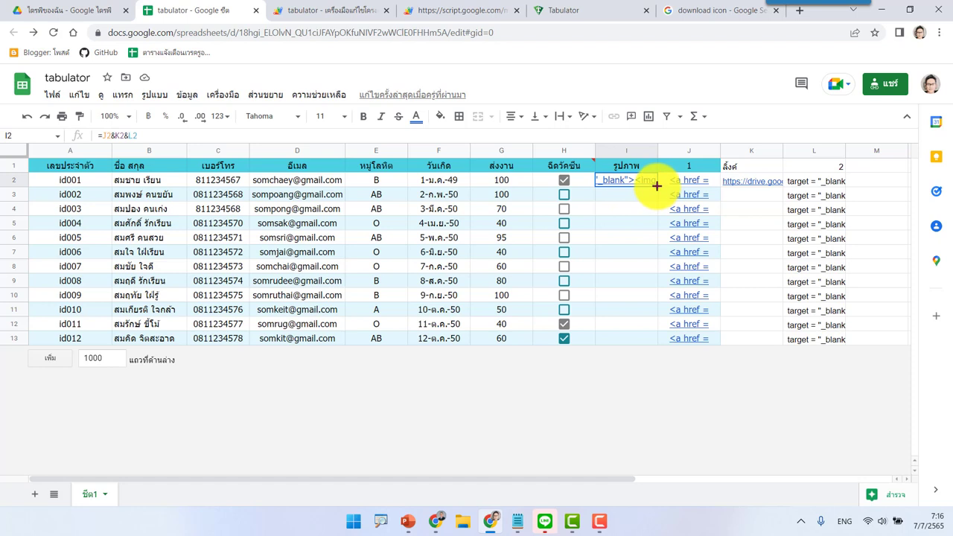
drag(657, 186, 648, 336)
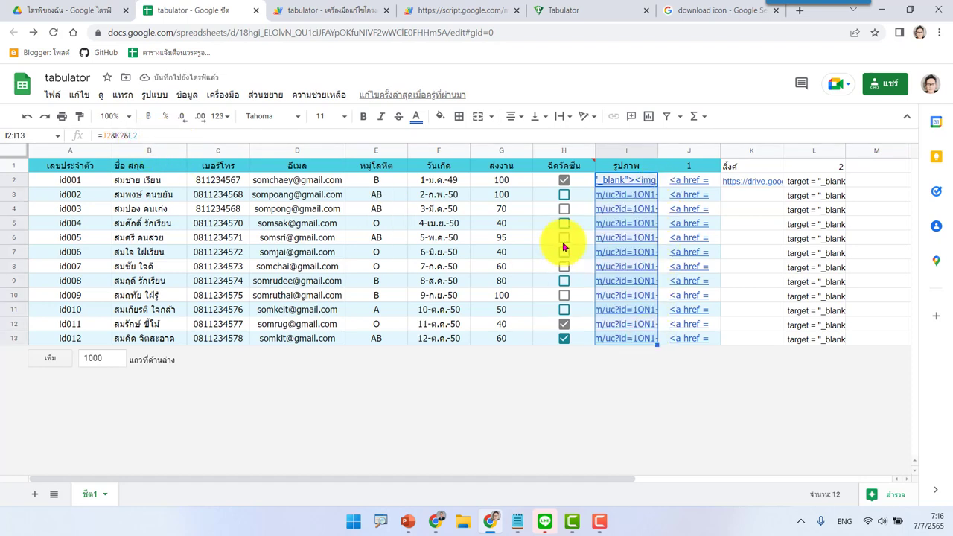
click(630, 183)
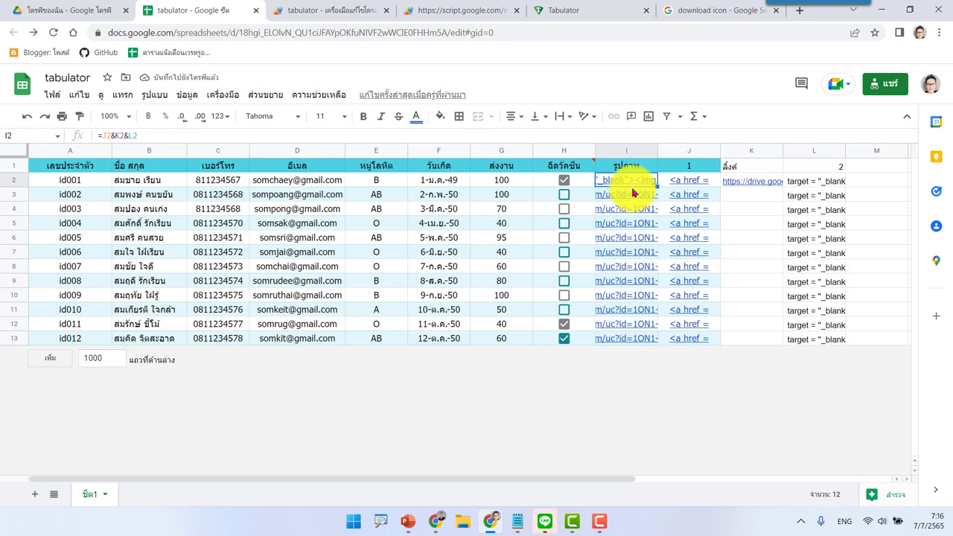
click(628, 238)
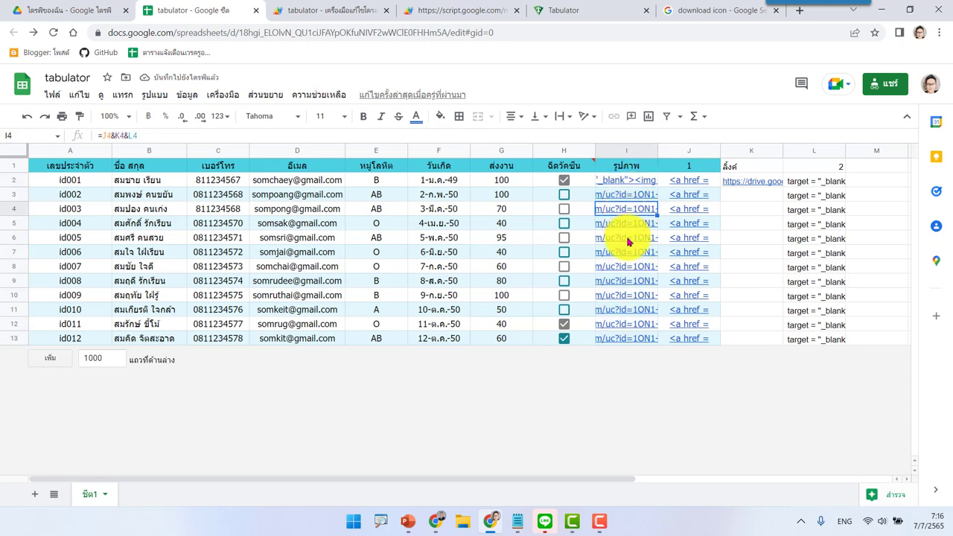
click(750, 198)
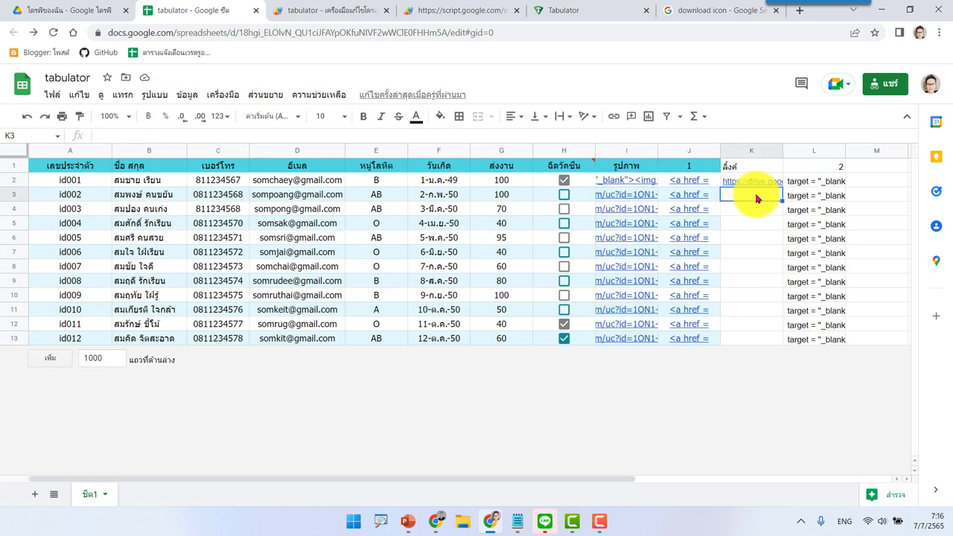
Share Metaverse คืออะไร.pdf with anyone who has the link and copy its link.
click(69, 9)
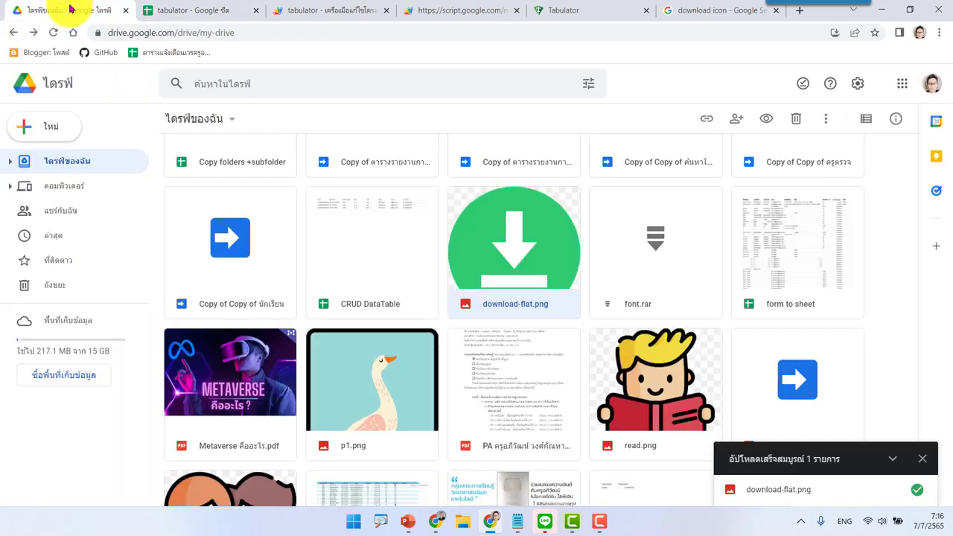
scroll(645, 329, down, 1)
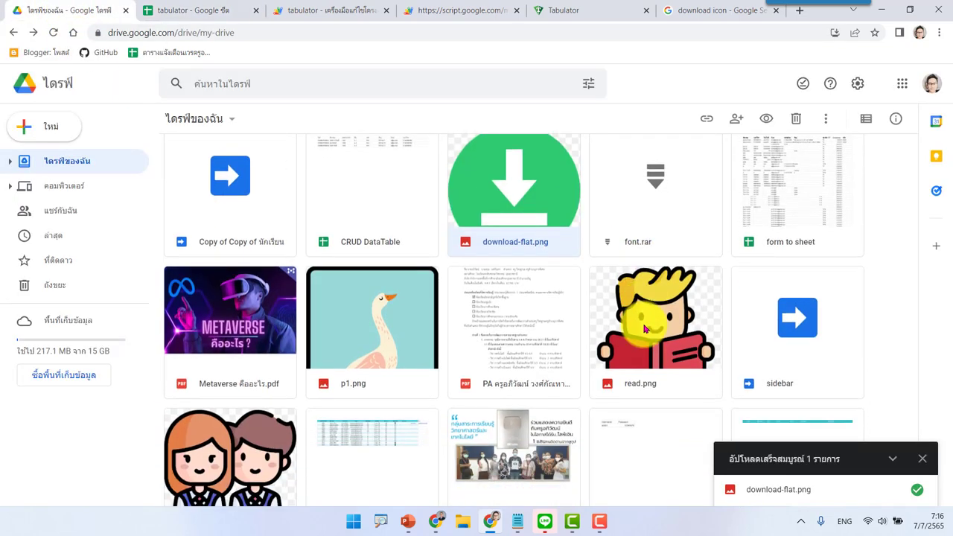
click(233, 374)
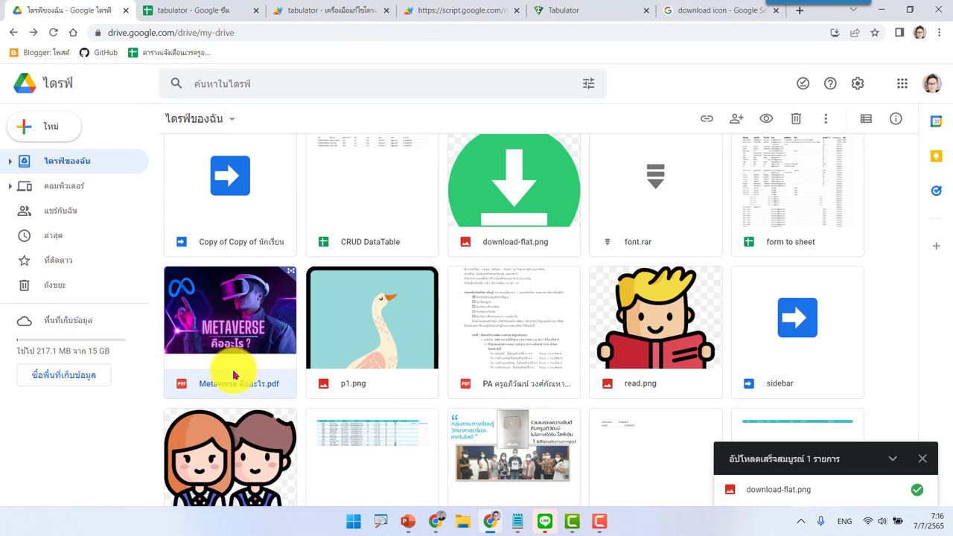
right_click(233, 374)
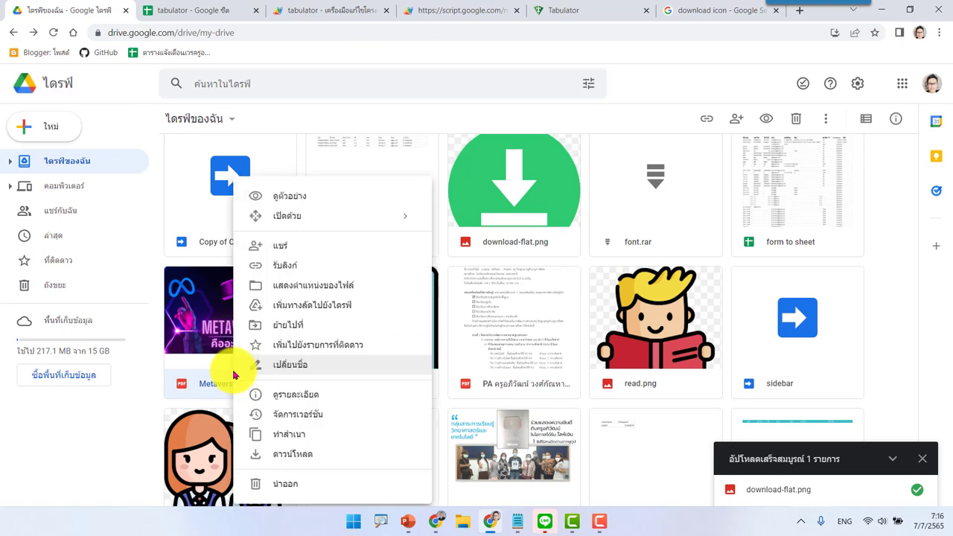
click(319, 264)
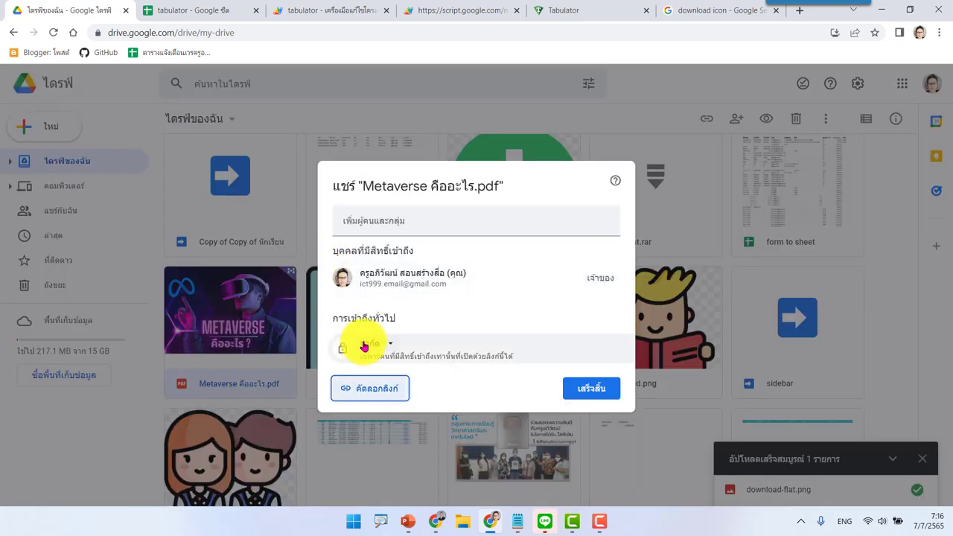
click(367, 343)
click(430, 403)
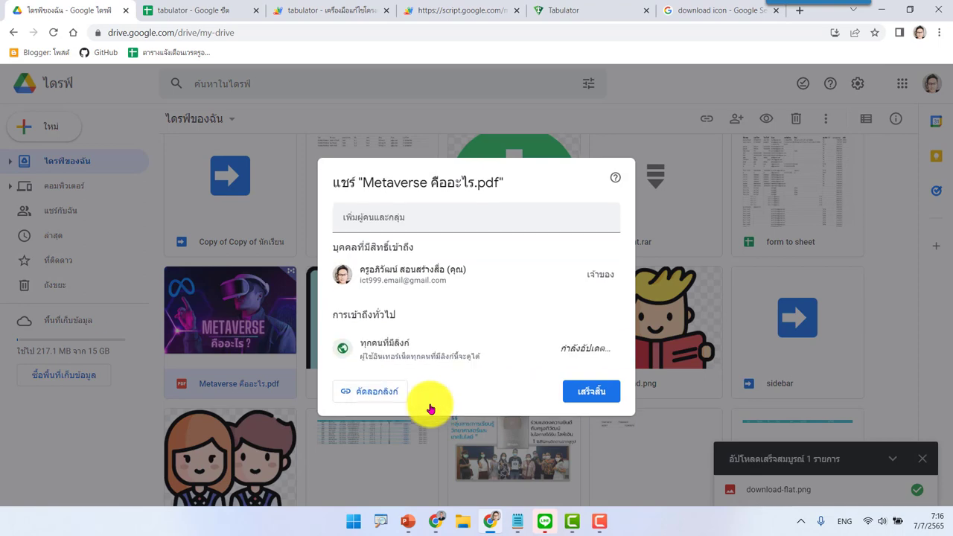
click(381, 408)
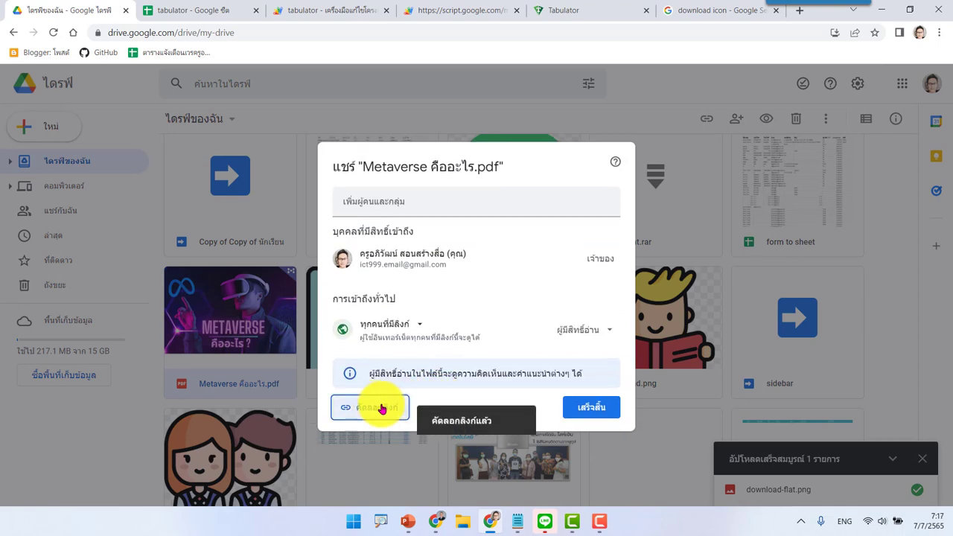
click(581, 406)
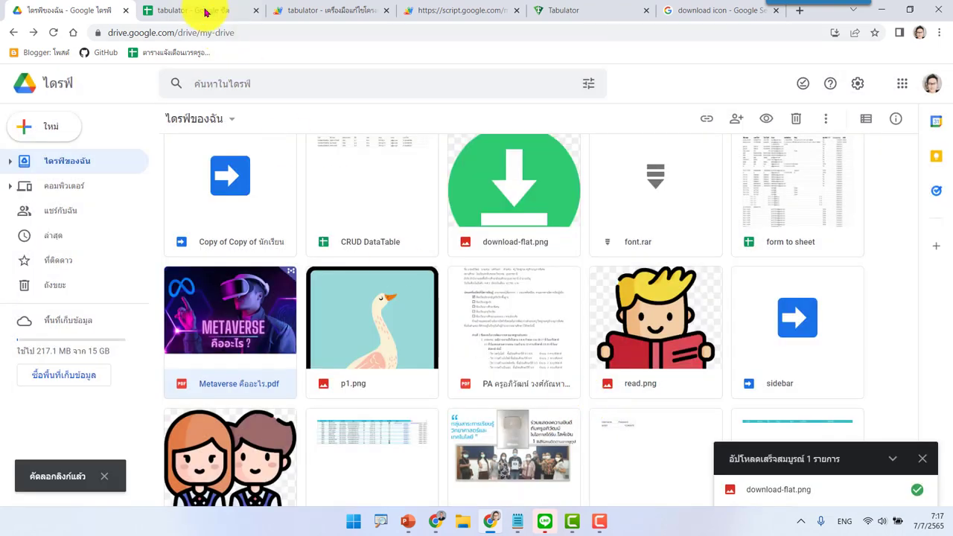
Paste the Metaverse PDF's Drive link into cell K3 and check it.
click(206, 12)
click(747, 198)
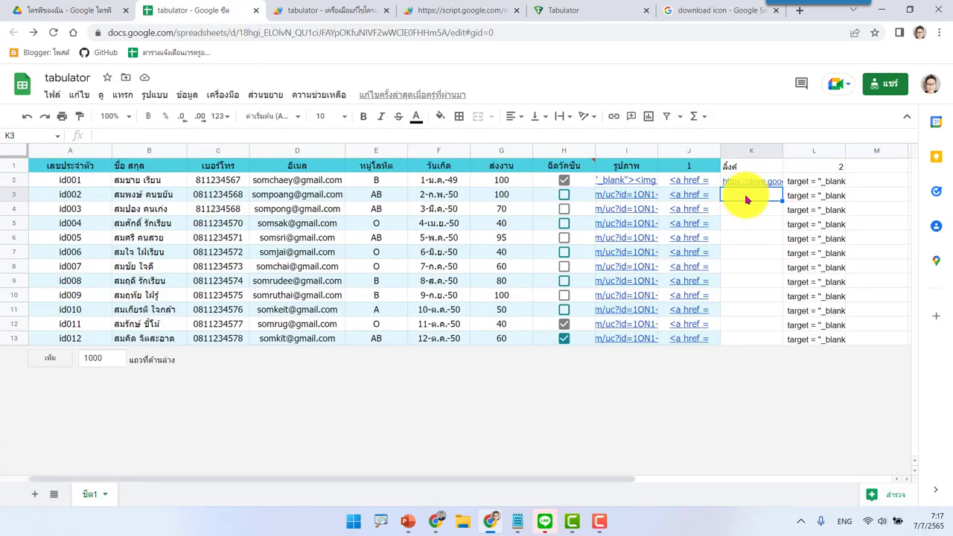
key(ctrl+v)
double_click(747, 198)
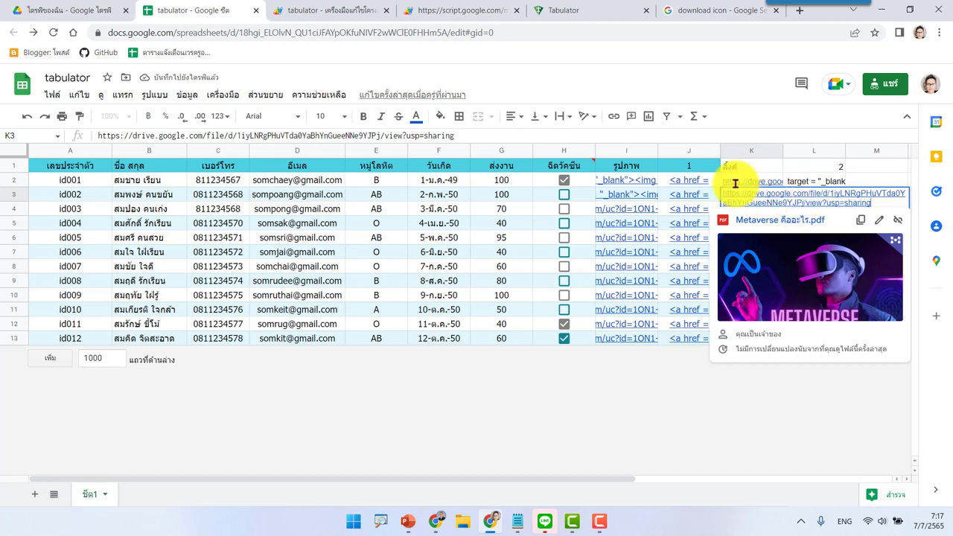
click(313, 9)
Reload the web app and confirm the download icons on rows id002 and id001 open their PDFs.
click(476, 8)
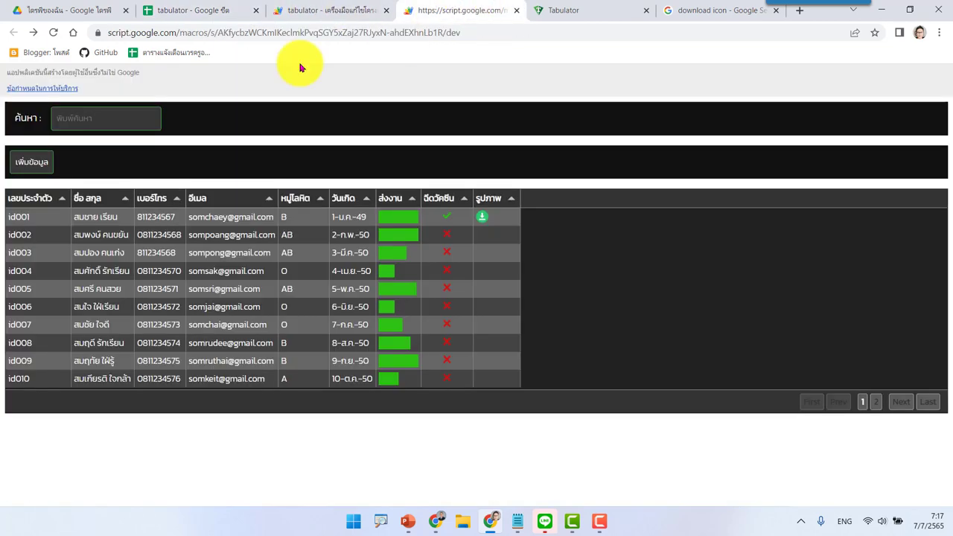
click(53, 33)
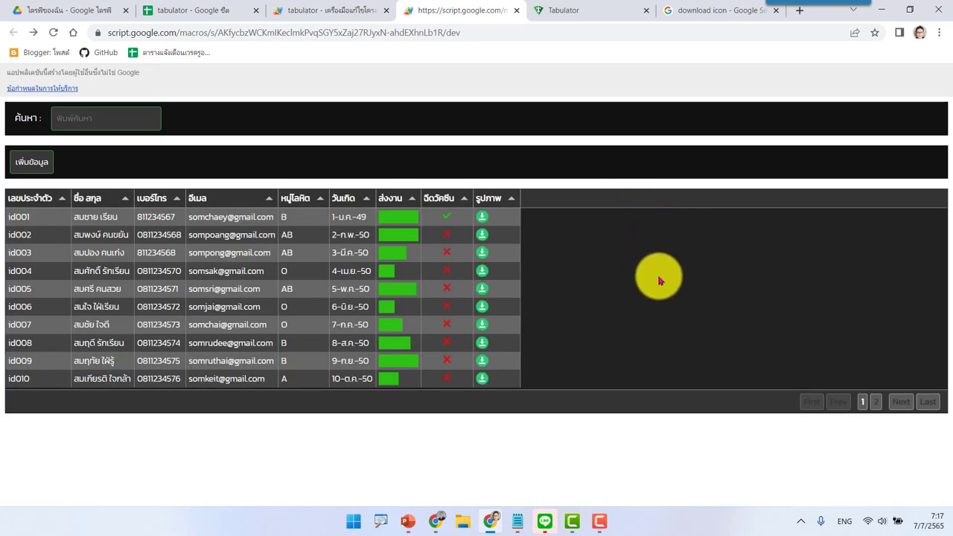
click(481, 239)
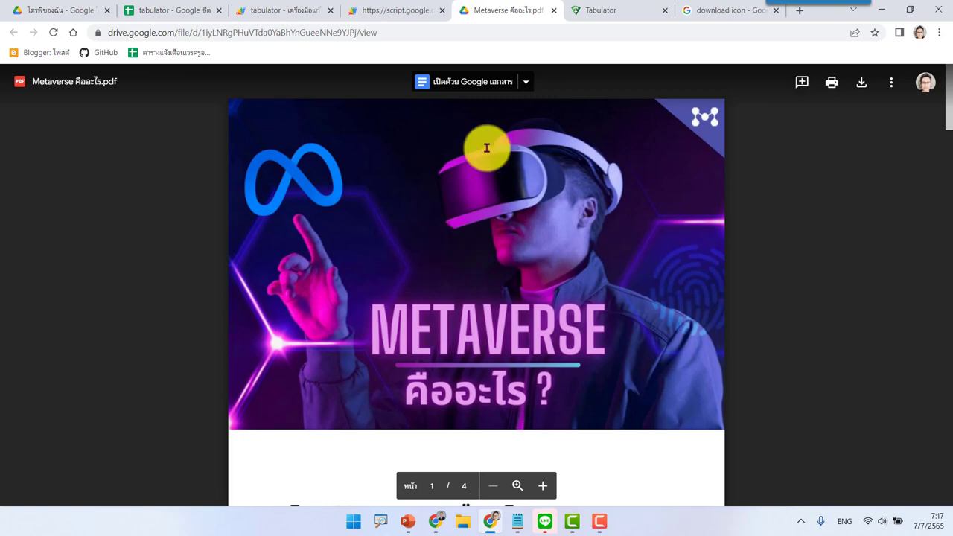
click(553, 10)
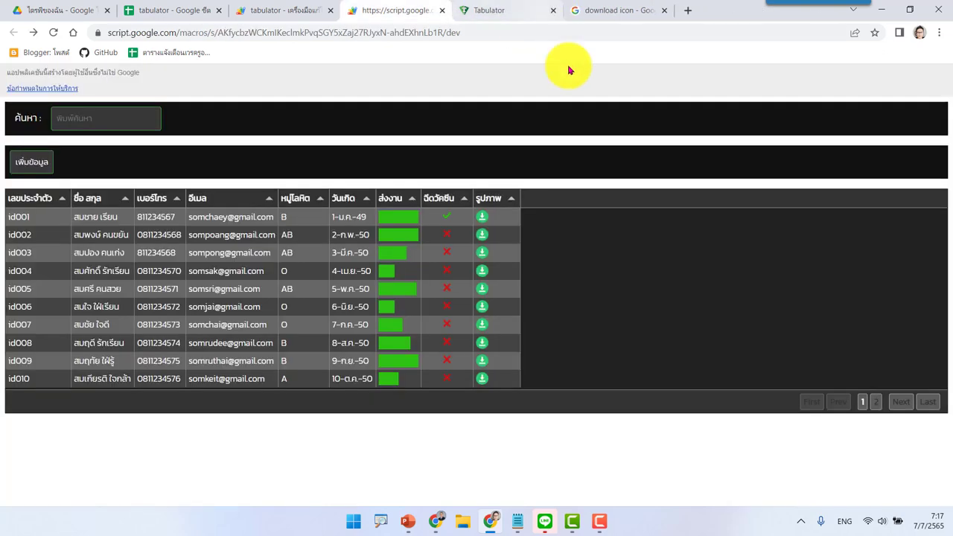
click(486, 218)
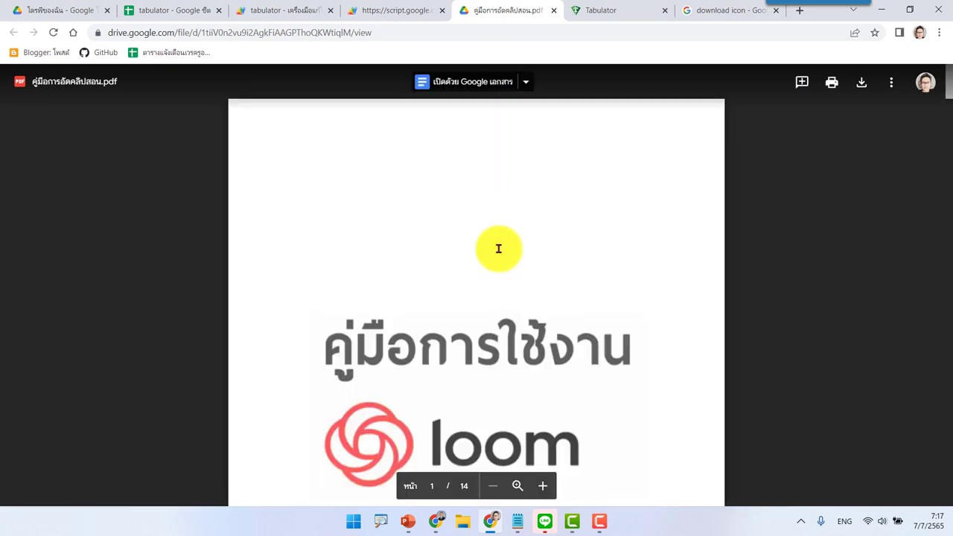
click(553, 10)
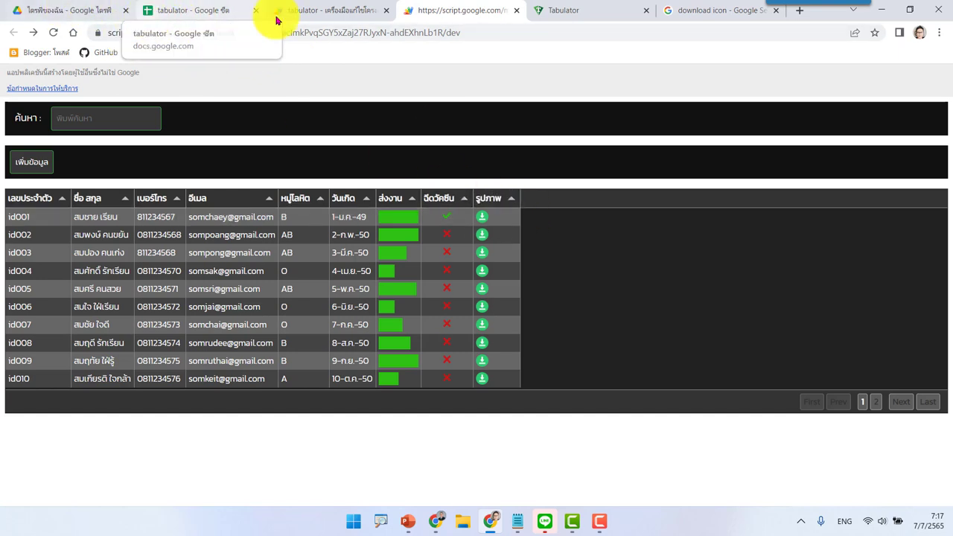
click(320, 10)
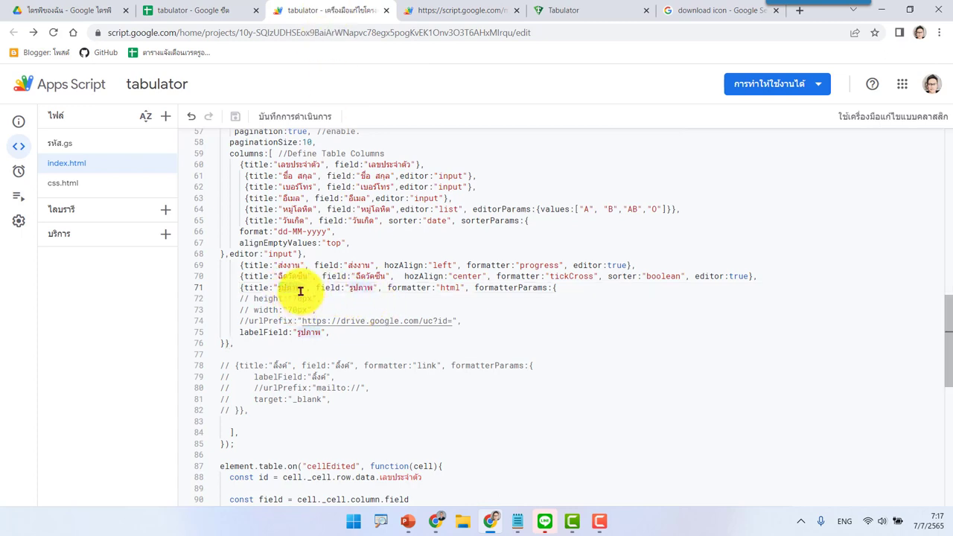
Replace the column title รูปภาพ on line 71 of index.html with ดาวน์โหลด and save.
double_click(290, 283)
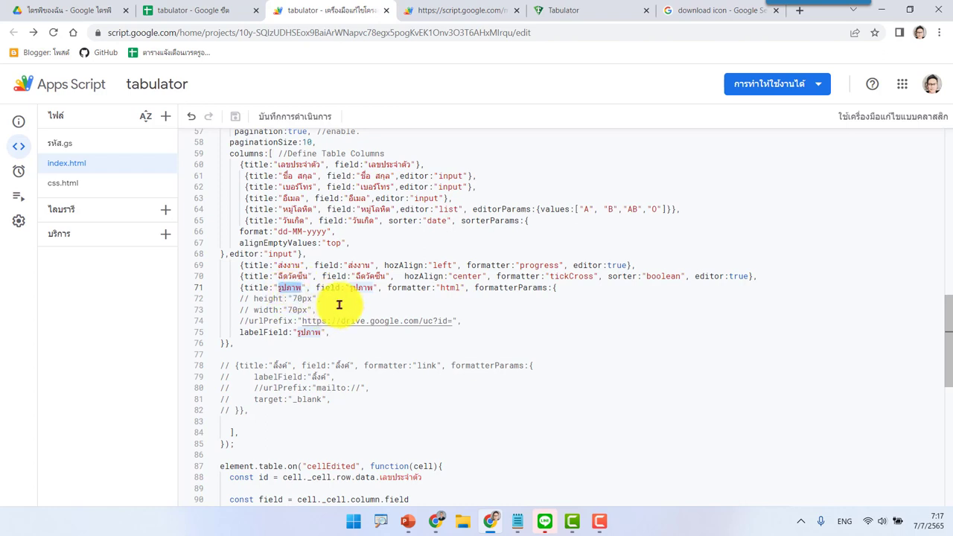
text(ดาวน)
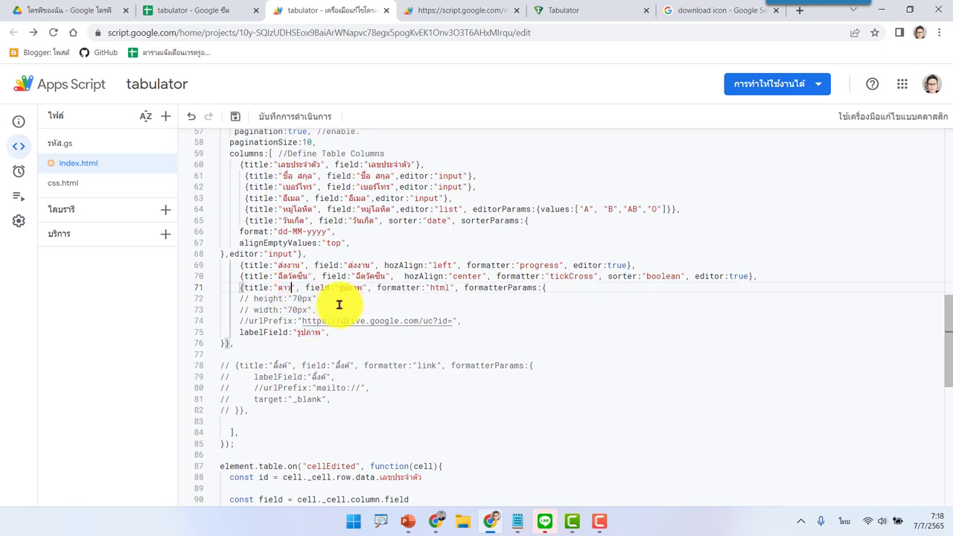
text(์โ)
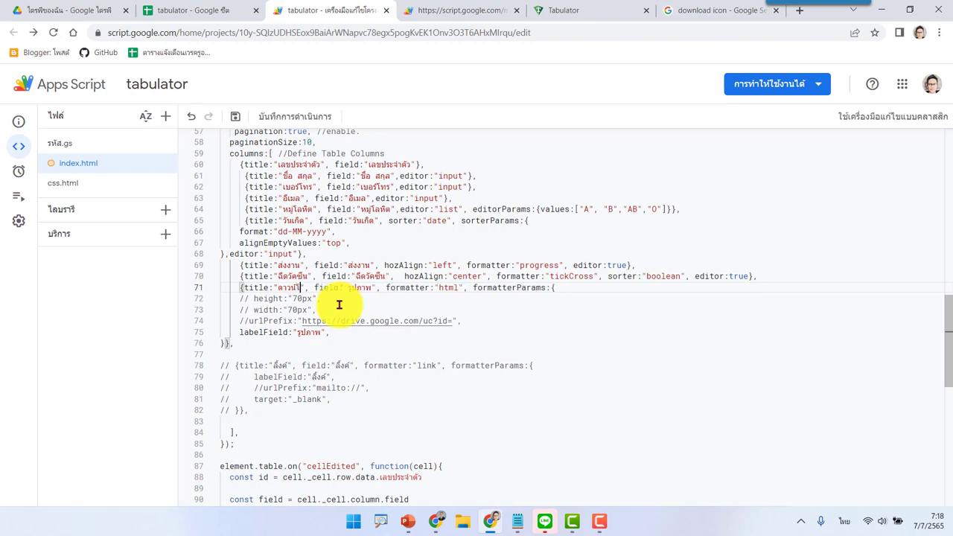
text(หลด)
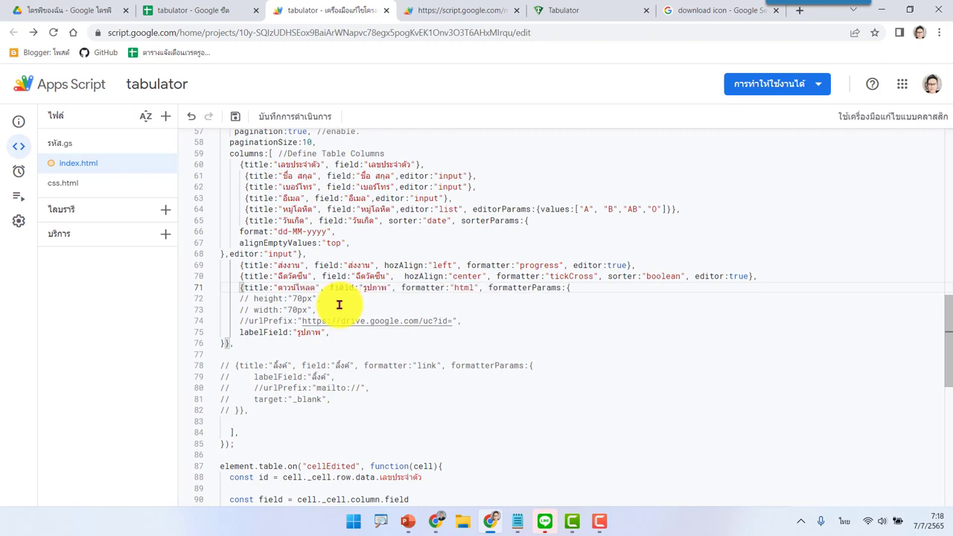
click(235, 119)
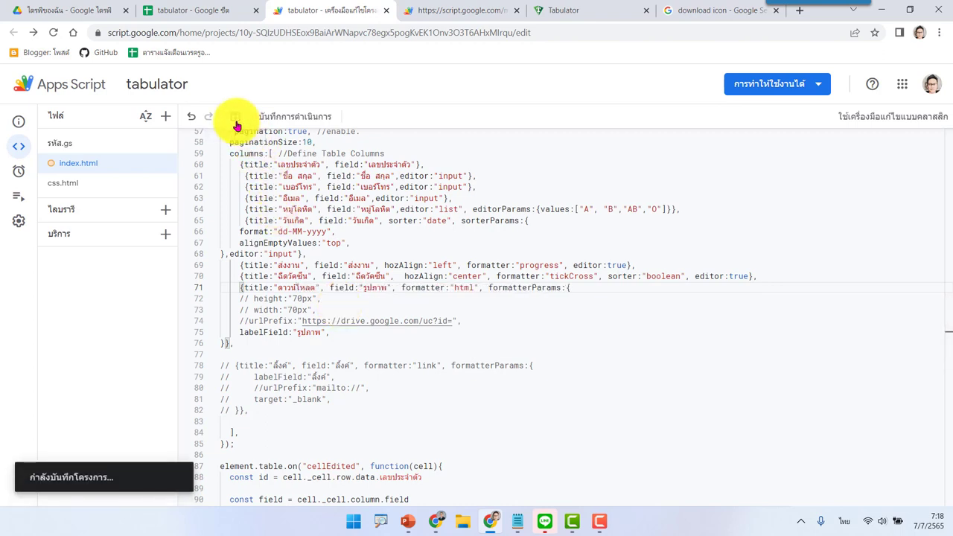
Reload the web app to show the ดาวน์โหลด header, cross-checking line 71 in index.html.
click(439, 10)
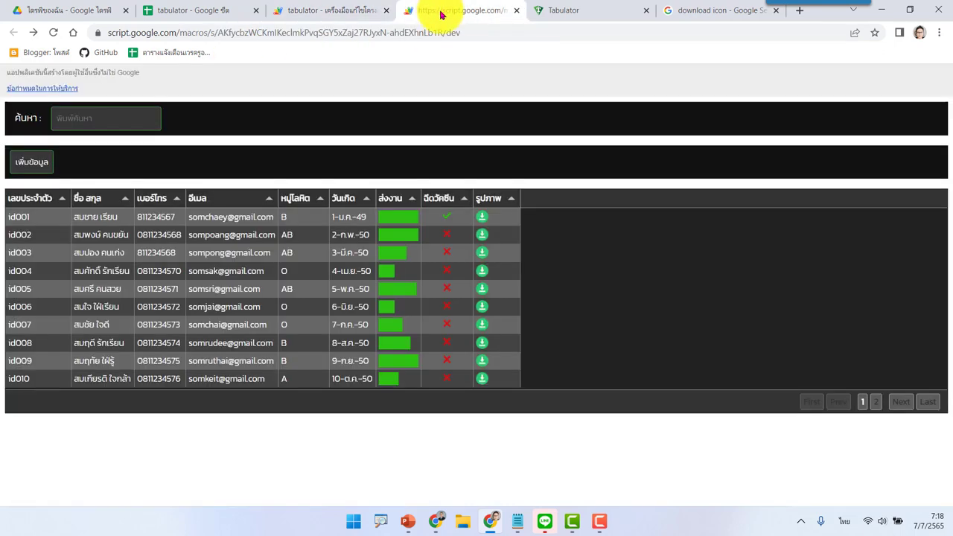
click(55, 36)
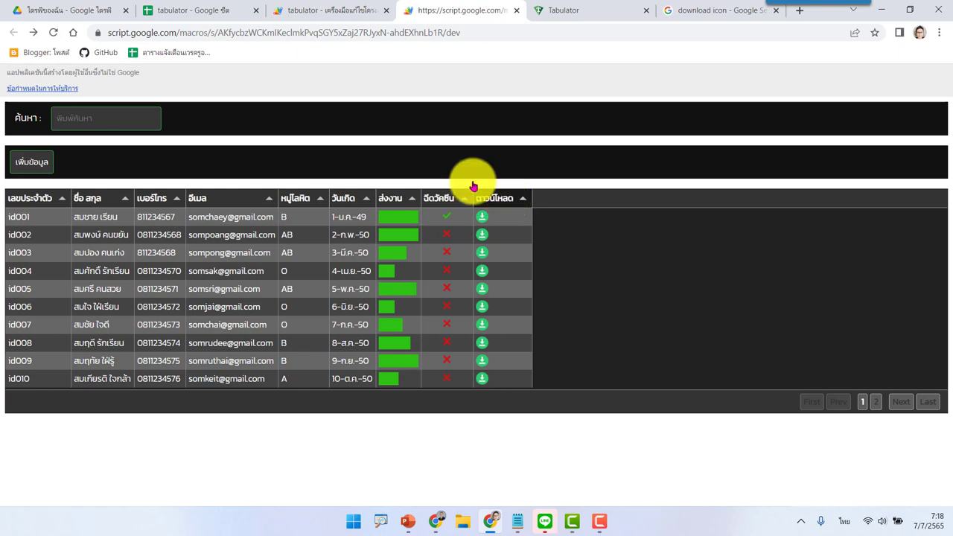
click(330, 12)
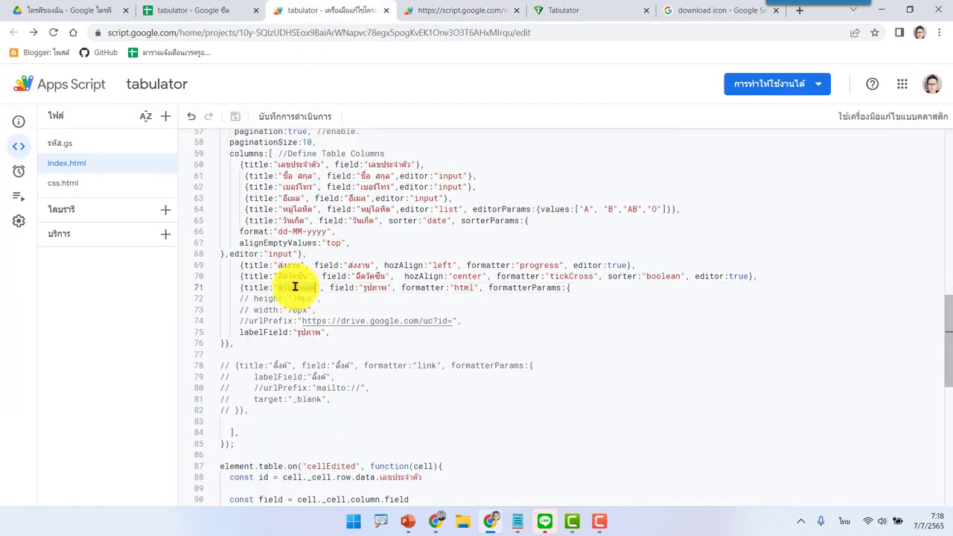
double_click(297, 288)
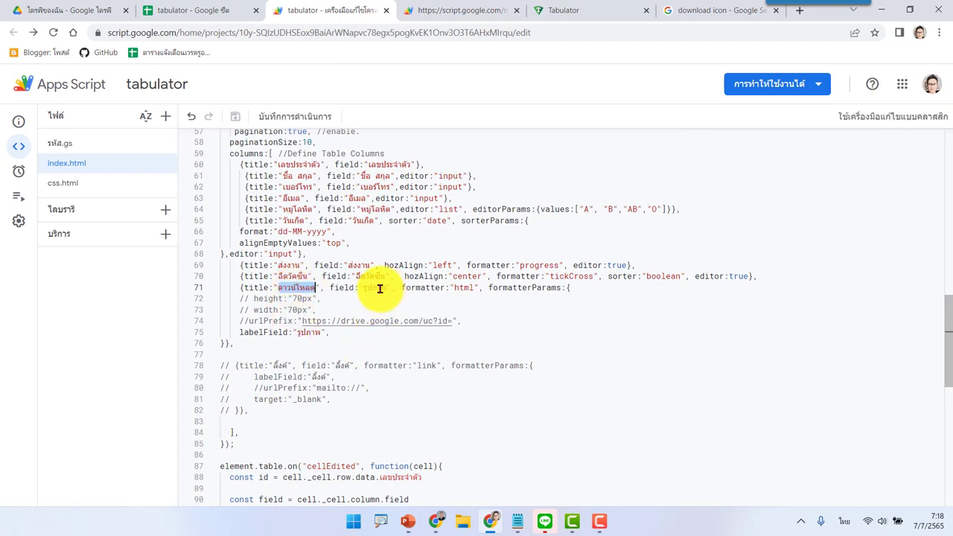
click(199, 10)
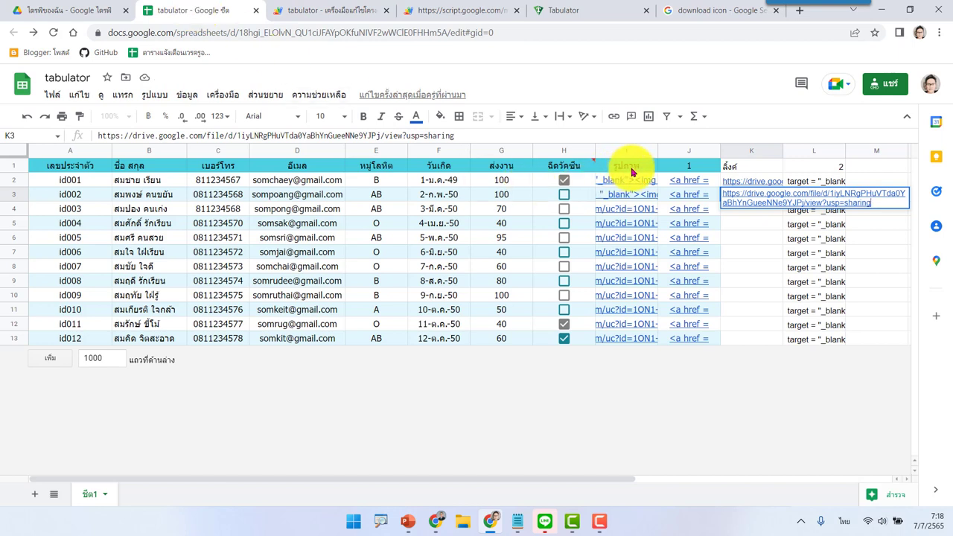
click(343, 11)
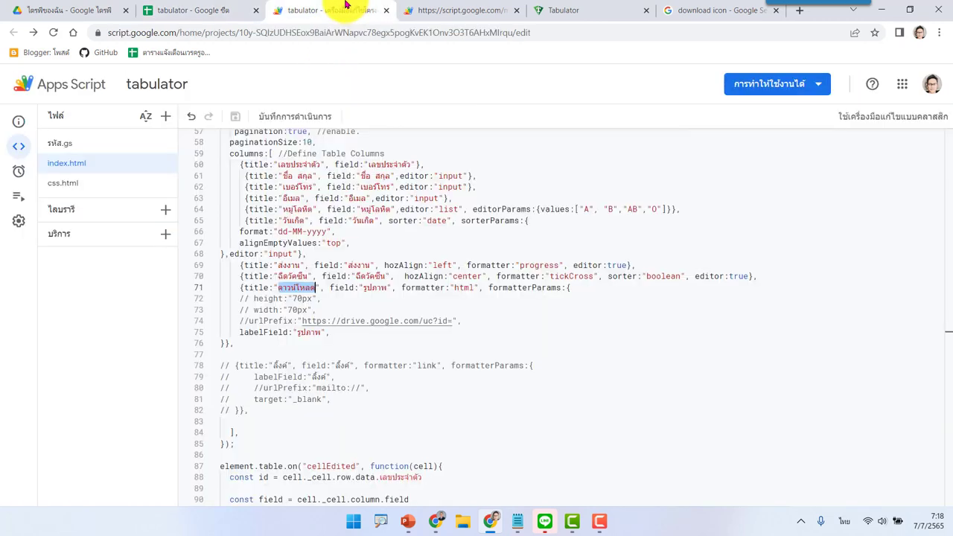
click(443, 10)
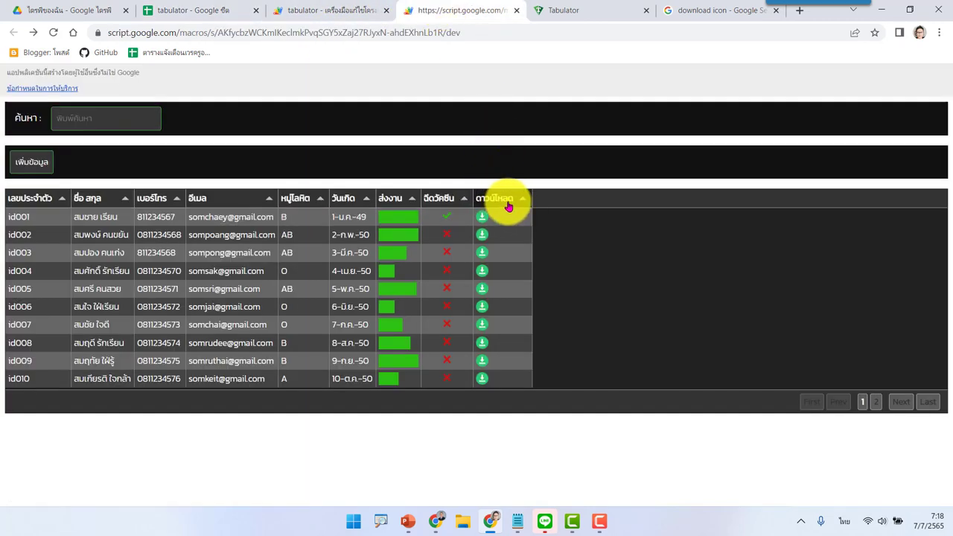
click(331, 10)
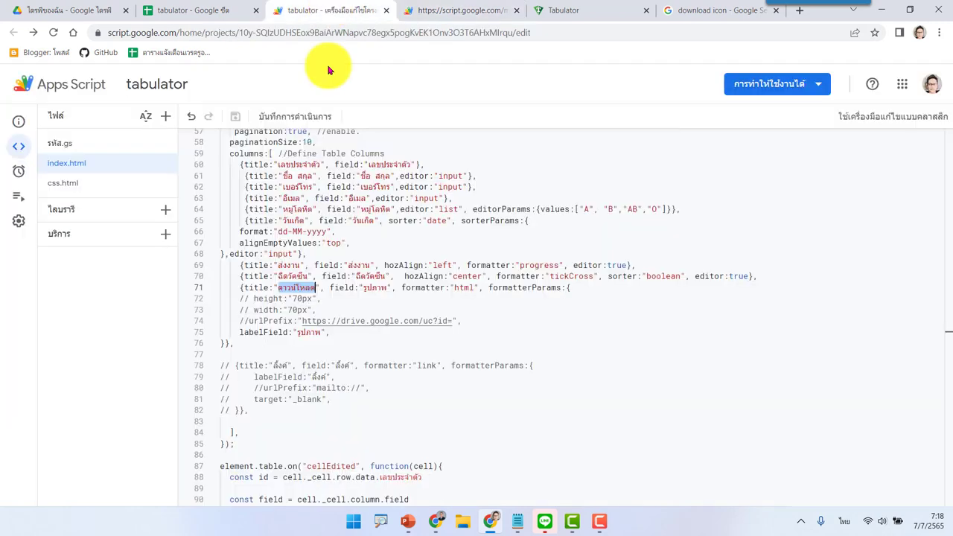
double_click(298, 286)
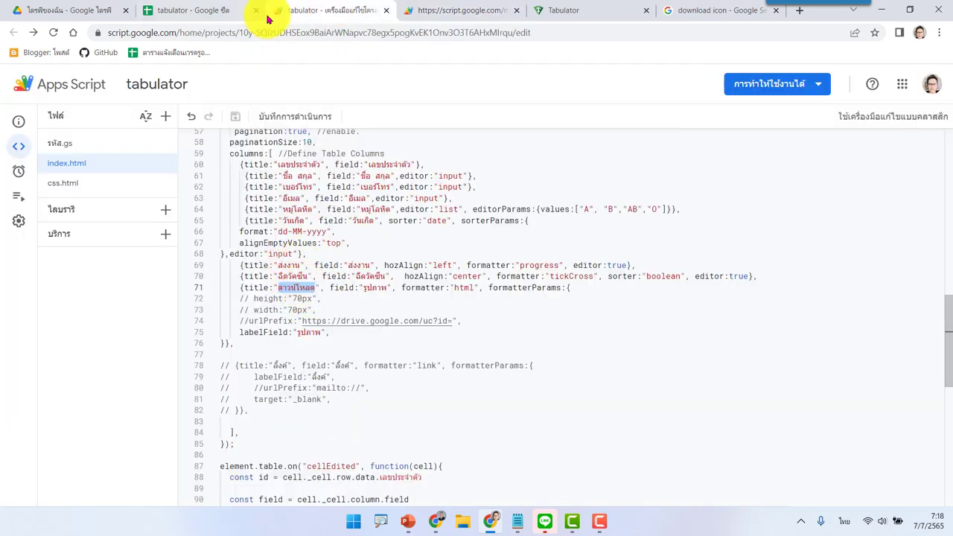
click(449, 11)
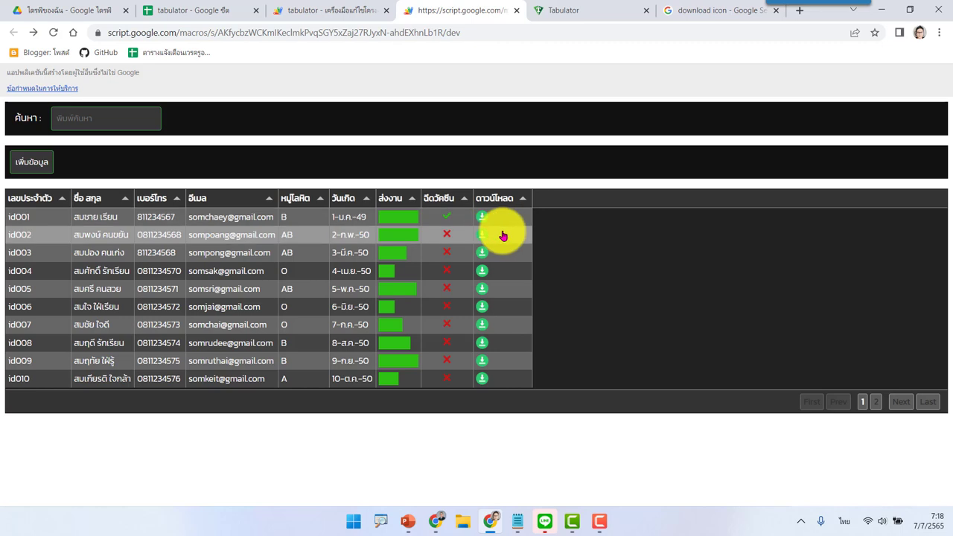